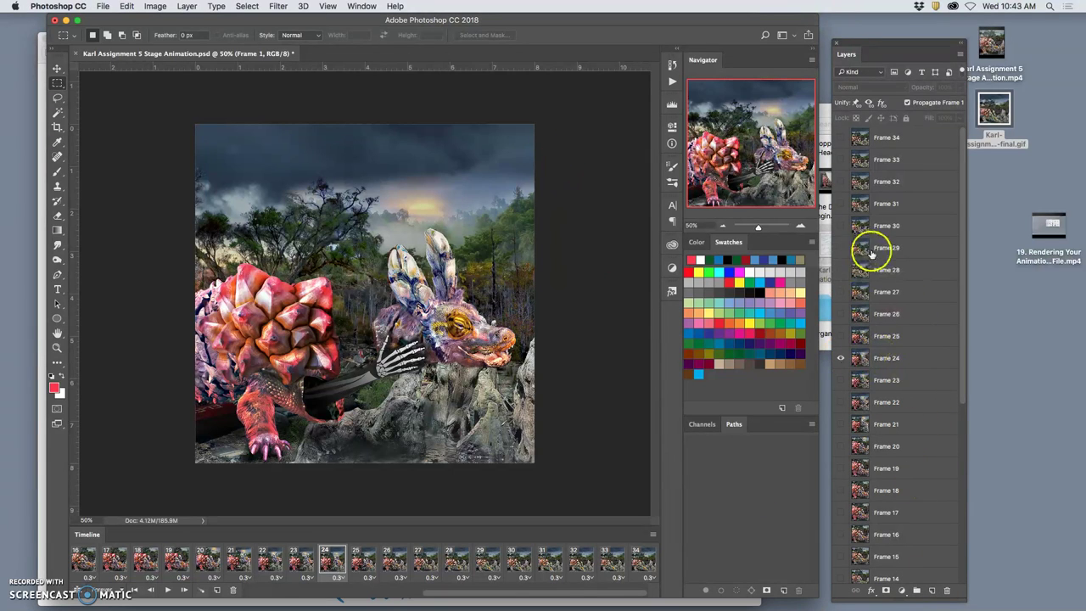
- Open Karl Assign 5 Animation Sketch.jpg in Preview beside Photoshop and close the Adjust Color panel
scroll(872, 253, "down", 3)
scroll(875, 252, "up", 3)
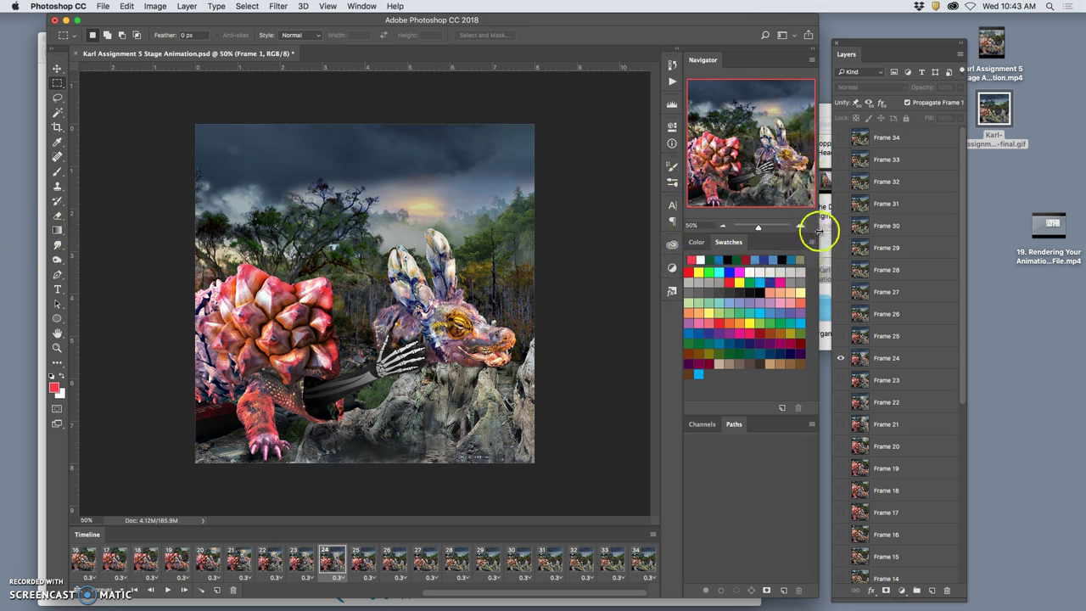
left_click(834, 244)
double_click(834, 244)
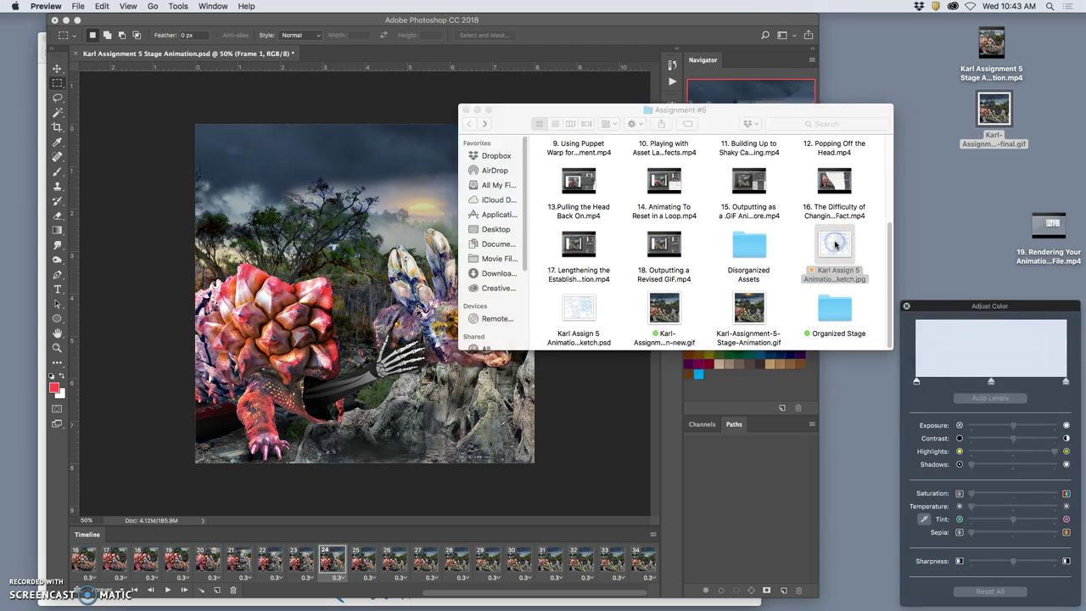
left_click_drag(619, 41, 959, 21)
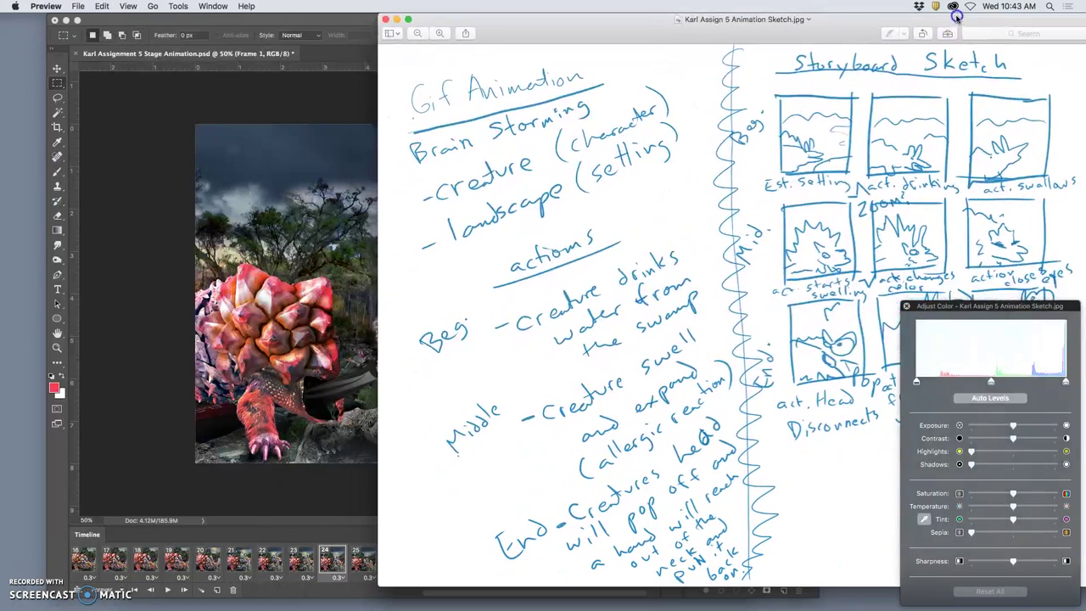
left_click(906, 307)
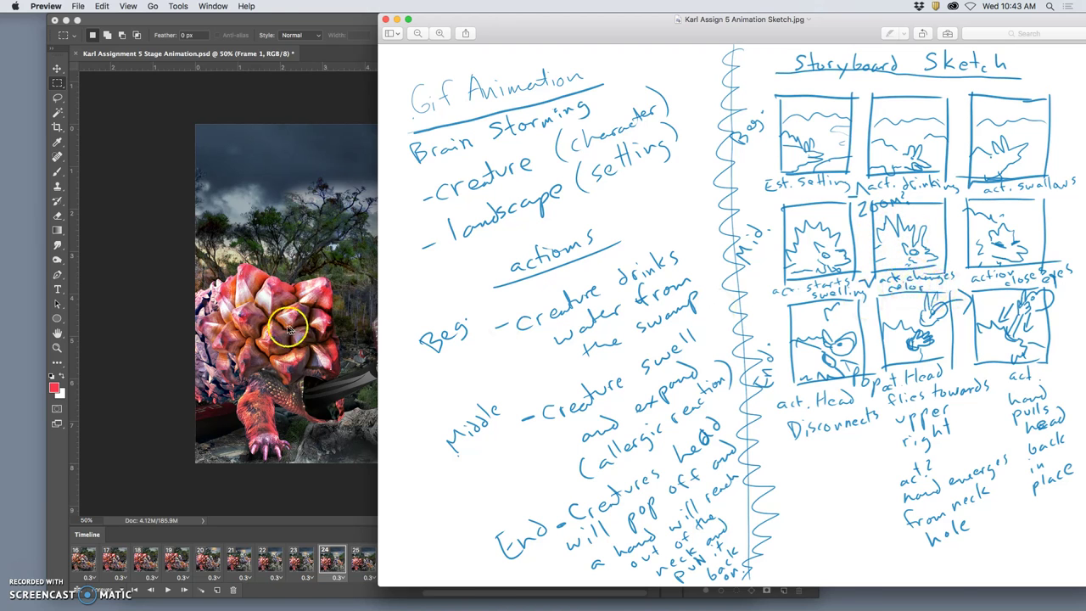
- Hide Frame 24 and compare the Frame 16 and Frame 17 poses by toggling their visibility
left_click(191, 331)
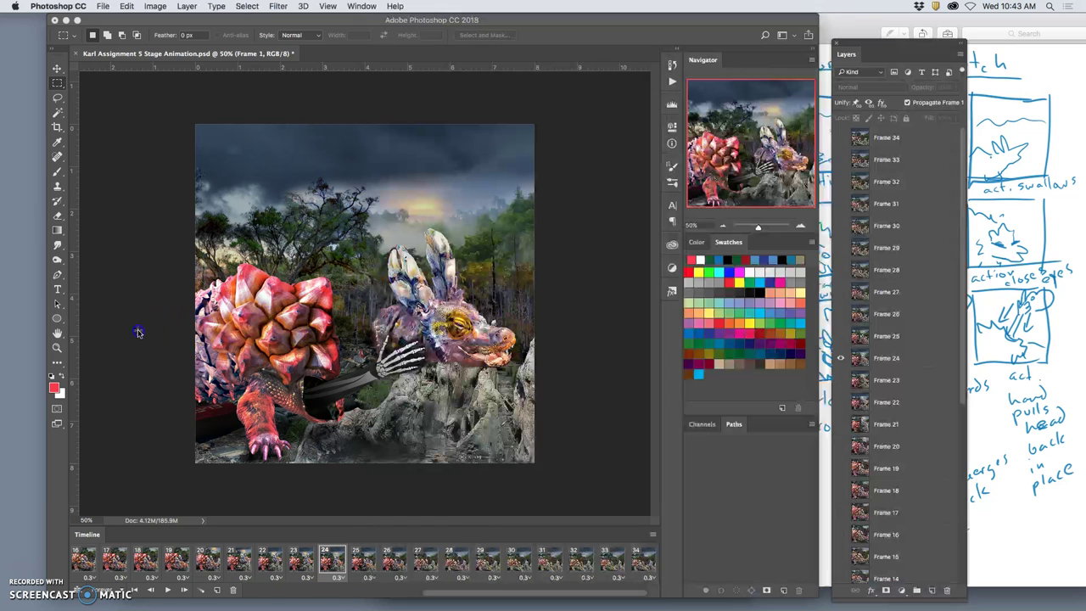
left_click(840, 358)
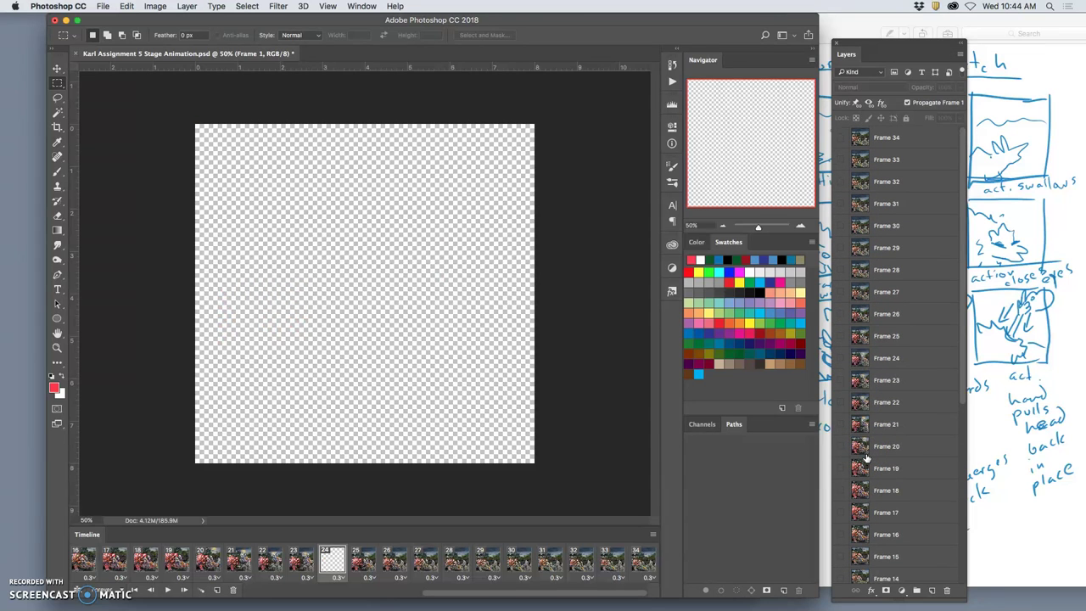
scroll(865, 458, "down", 5)
left_click(865, 458)
left_click(839, 409)
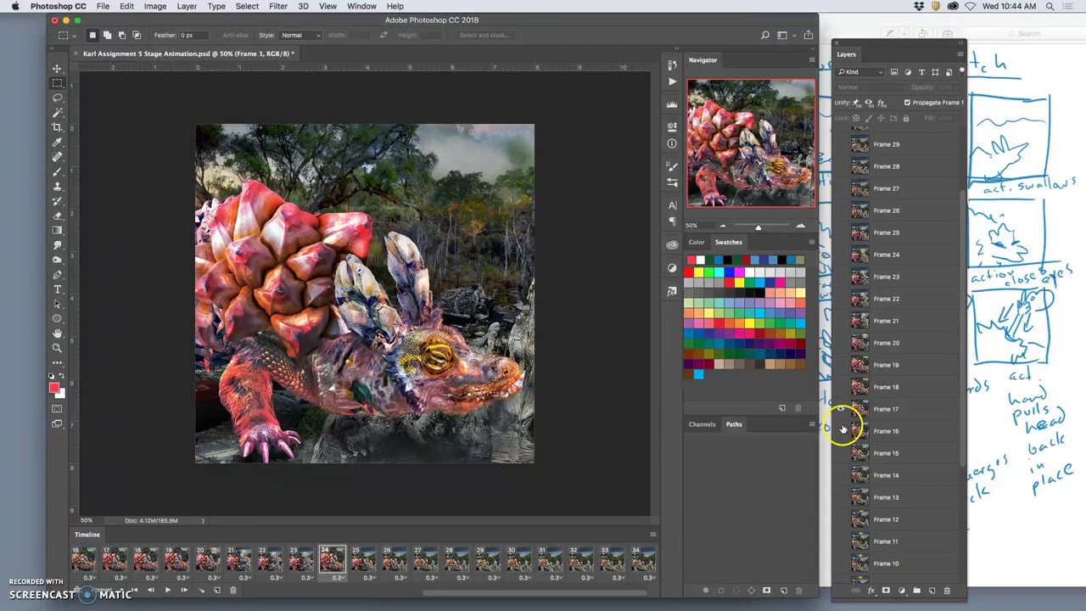
left_click(841, 408)
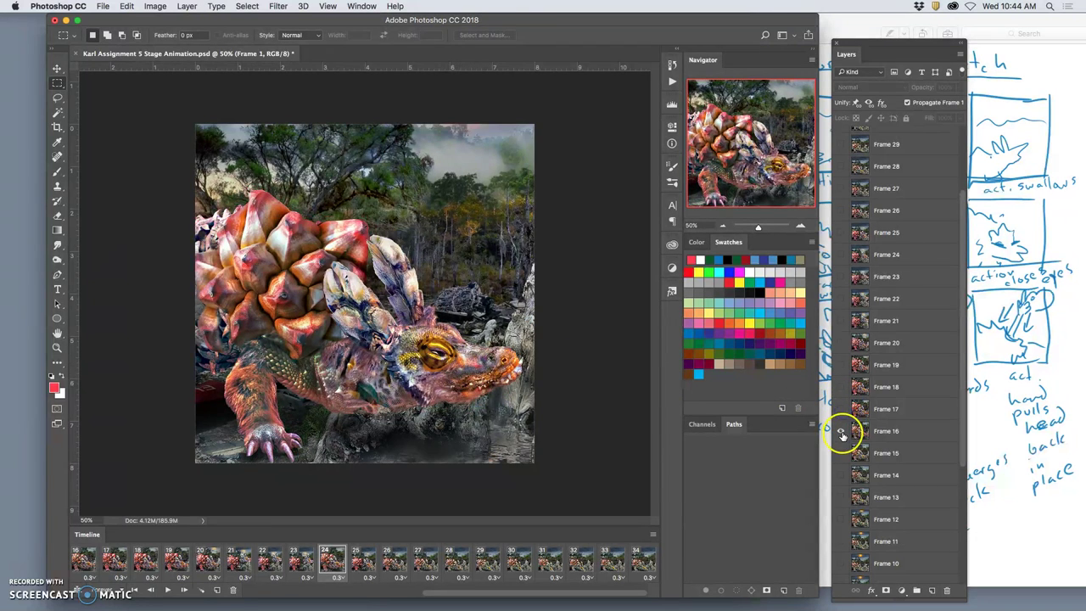
left_click(842, 432)
left_click(842, 432)
left_click(840, 409)
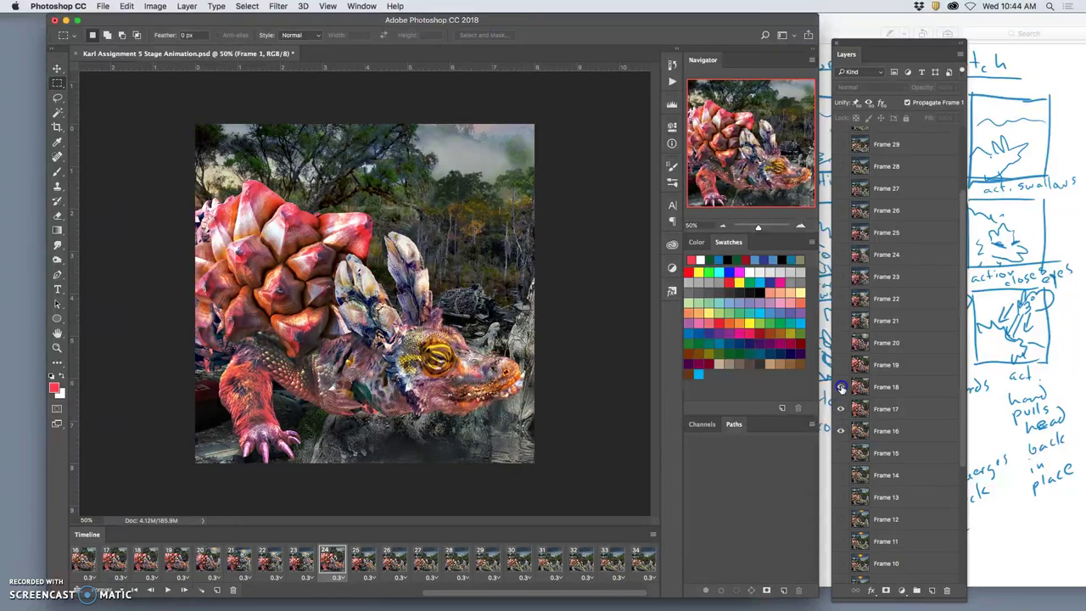
- Compare the Frame 18 and Frame 19 poses against Frame 17, leaving Frame 17 visible
left_click(841, 388)
left_click(840, 389)
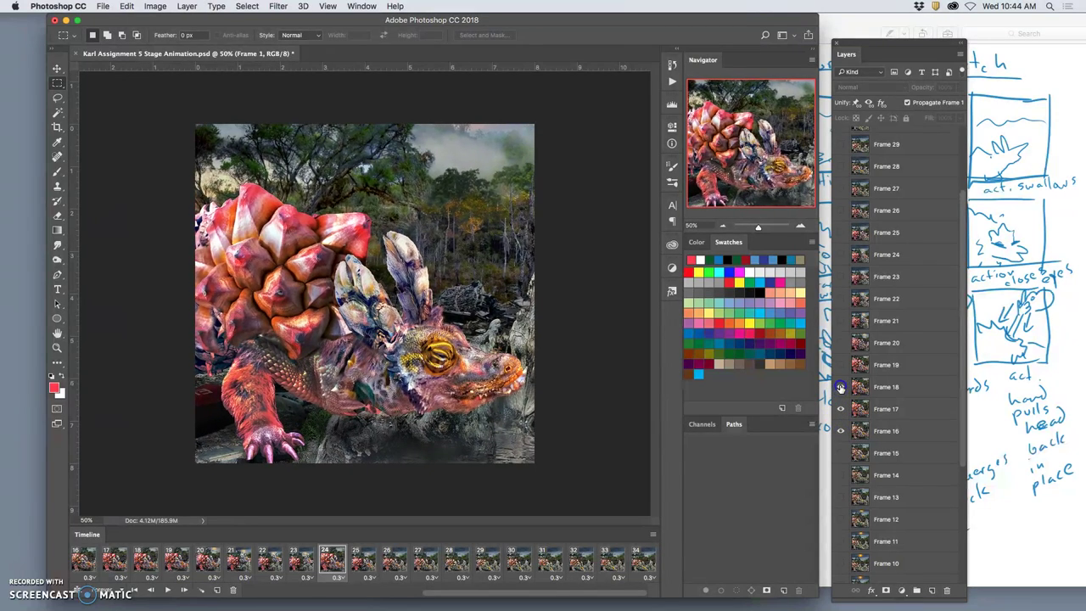
left_click(839, 365)
left_click(839, 365)
left_click(839, 389)
left_click(841, 410)
left_click(841, 411)
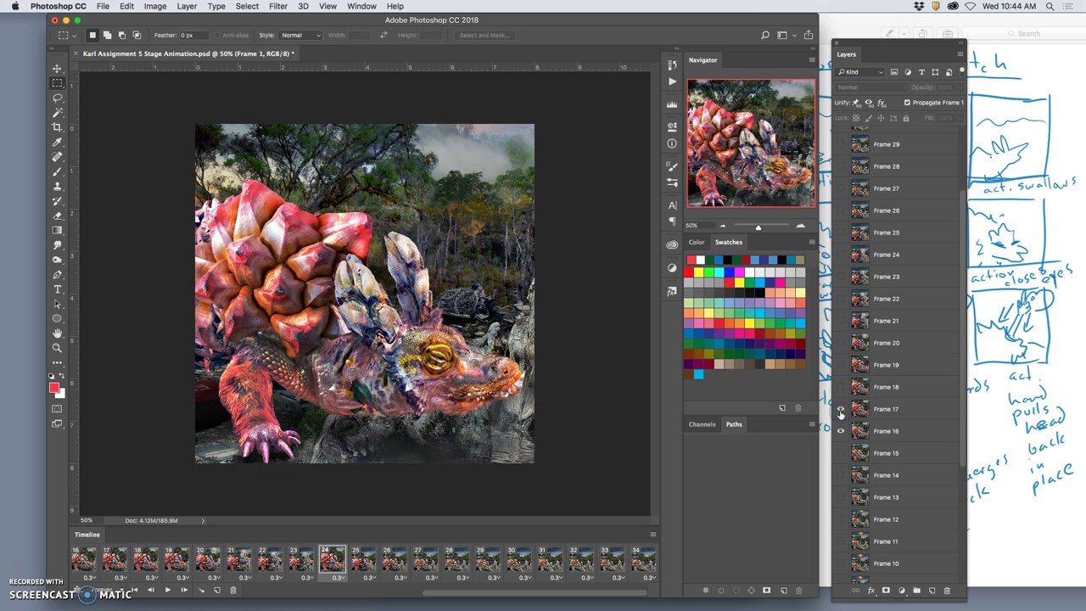
left_click(840, 411)
left_click(841, 411)
- Give the Frame 17 layer a red colour label
left_click(888, 410)
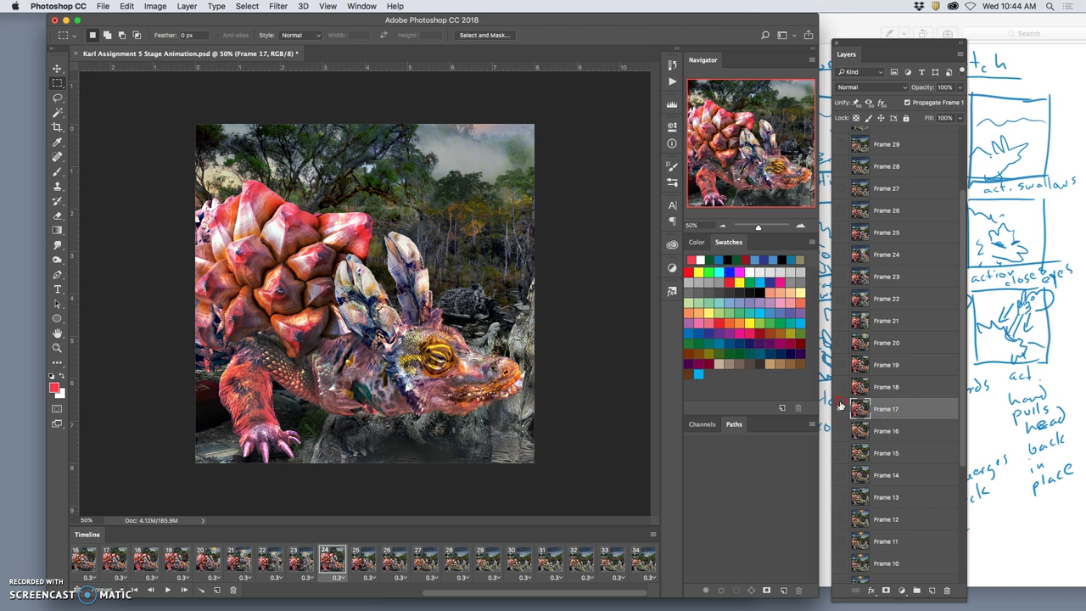
right_click(841, 408)
left_click(865, 443)
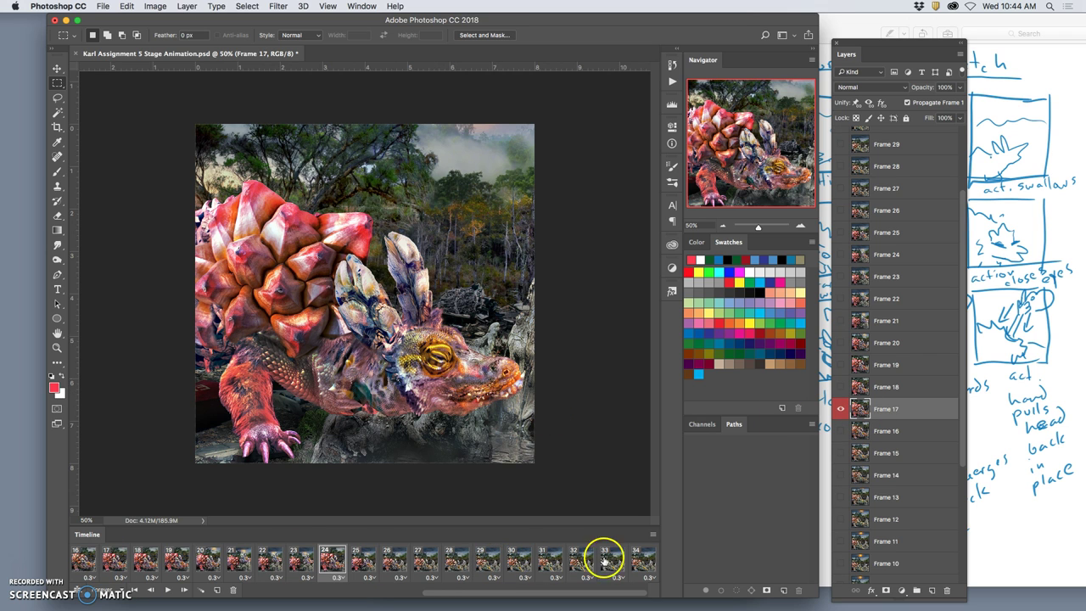
- Delete the selected animation frames so the timeline keeps a single frame
left_click(637, 558)
scroll(484, 559, "left", 5)
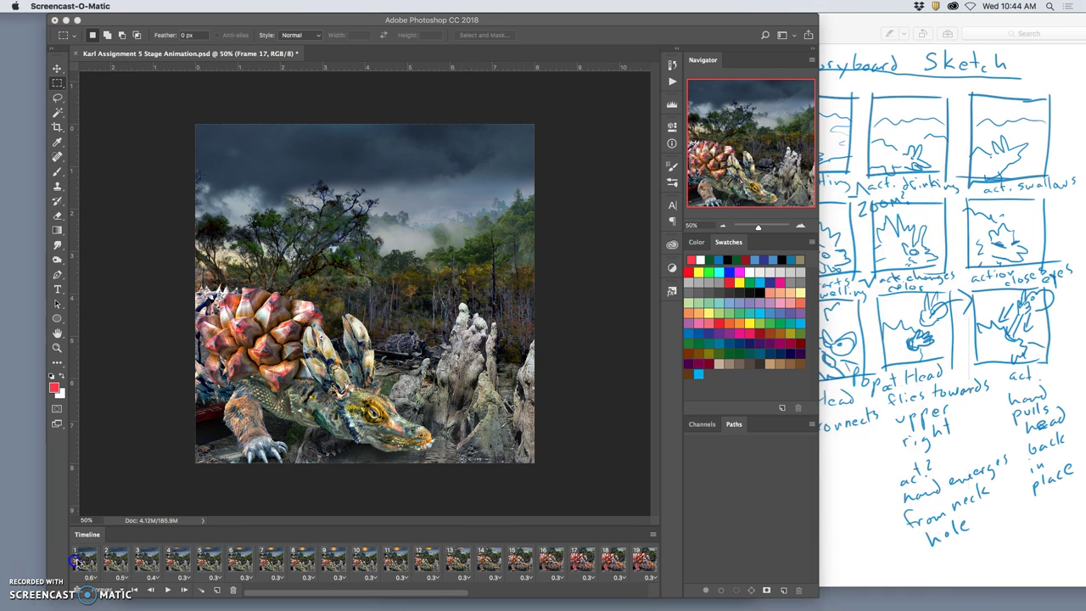
scroll(153, 560, "right", 5)
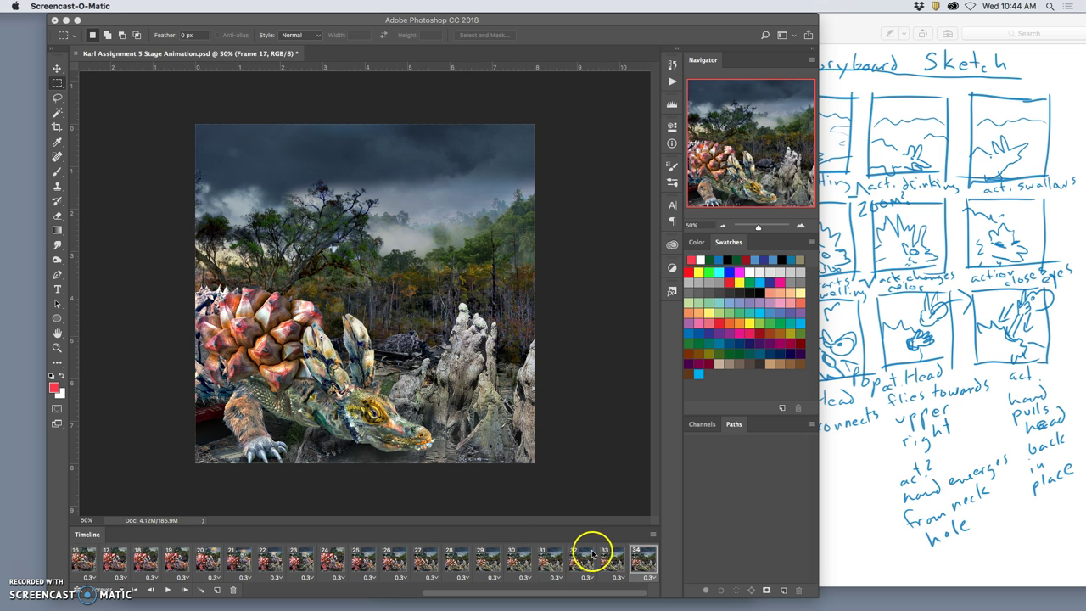
scroll(318, 564, "left", 5)
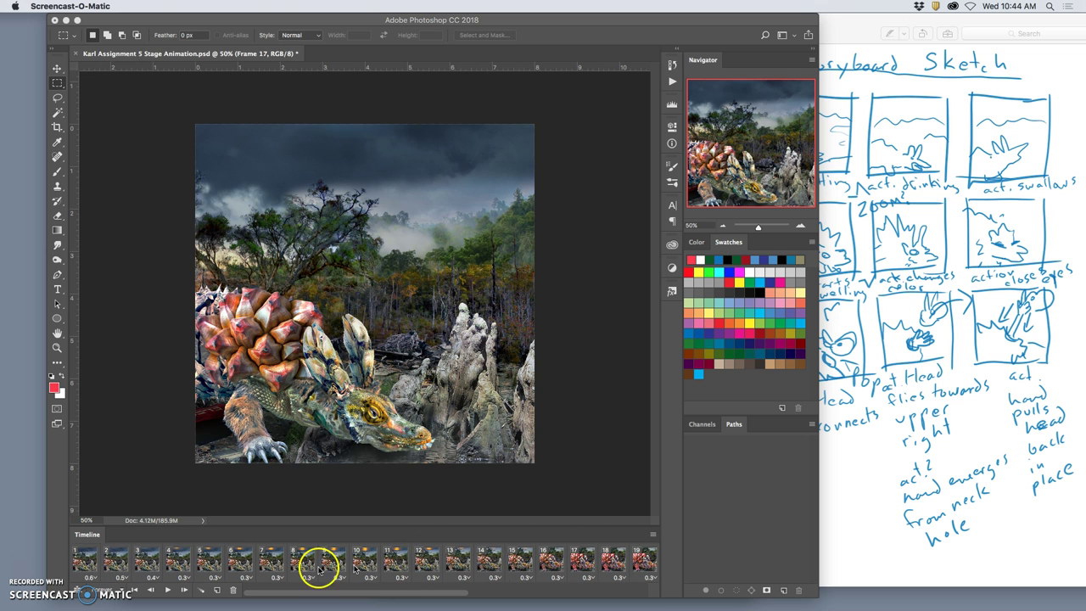
left_click(114, 557)
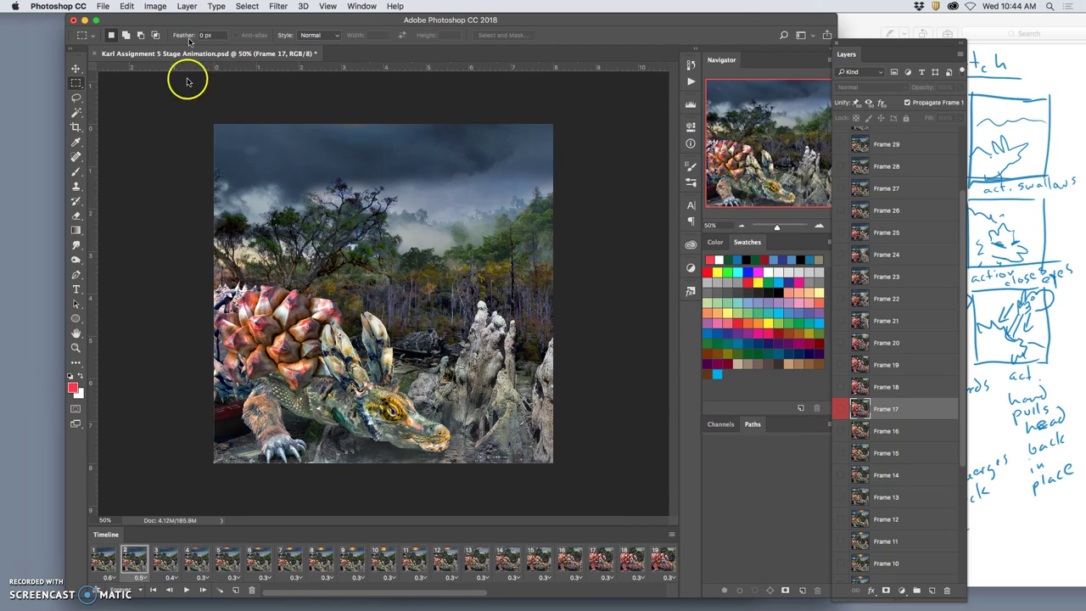
left_click(111, 559)
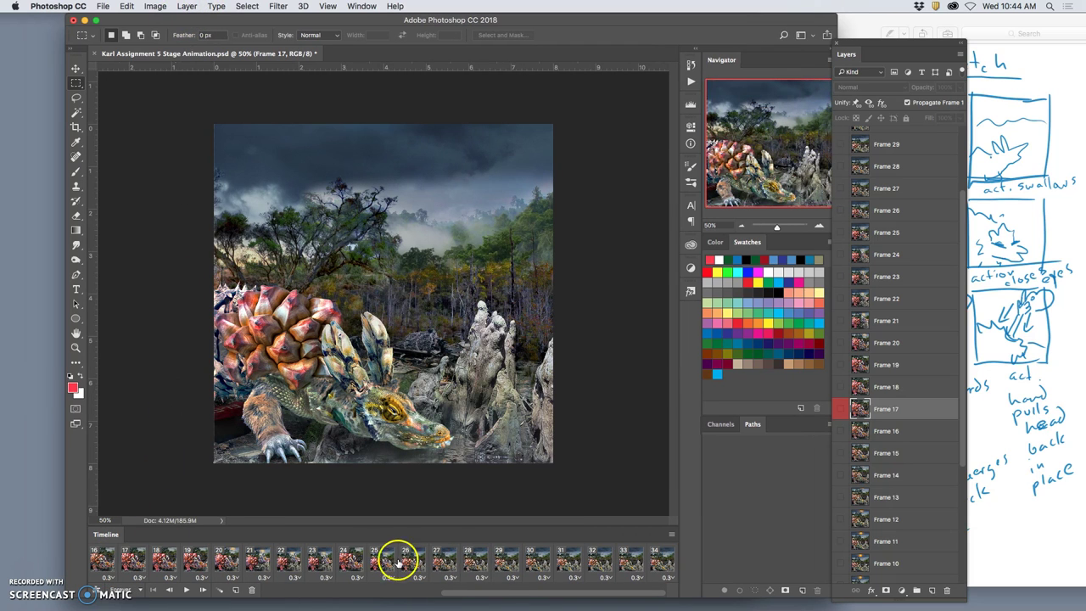
scroll(509, 562, "right", 5)
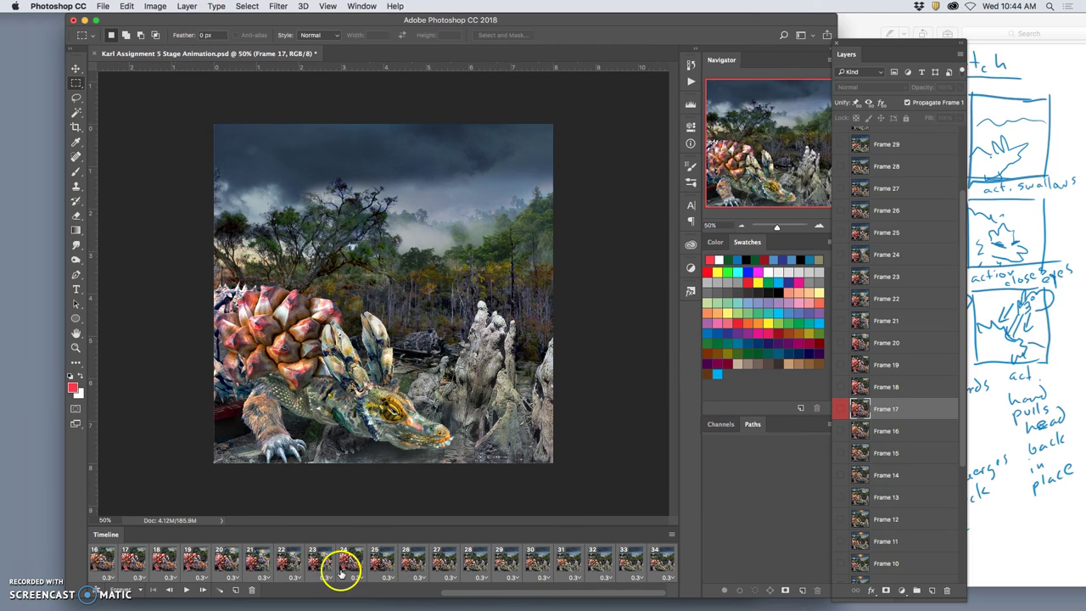
left_click(251, 590)
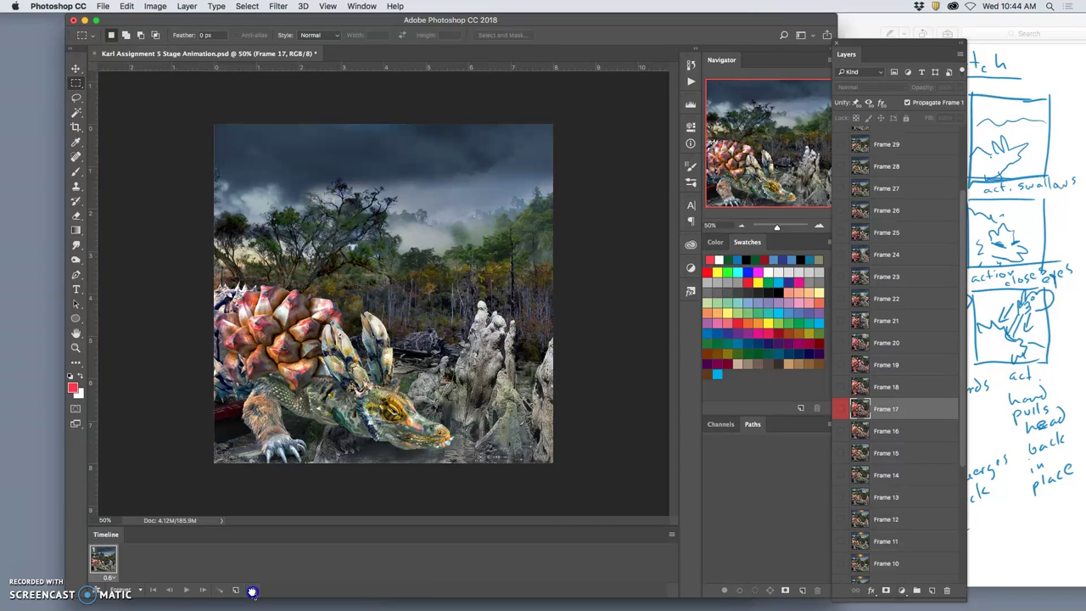
- Hide the Timeline panel, dock the Layers panel, and make Frame 17 visible
left_click(360, 7)
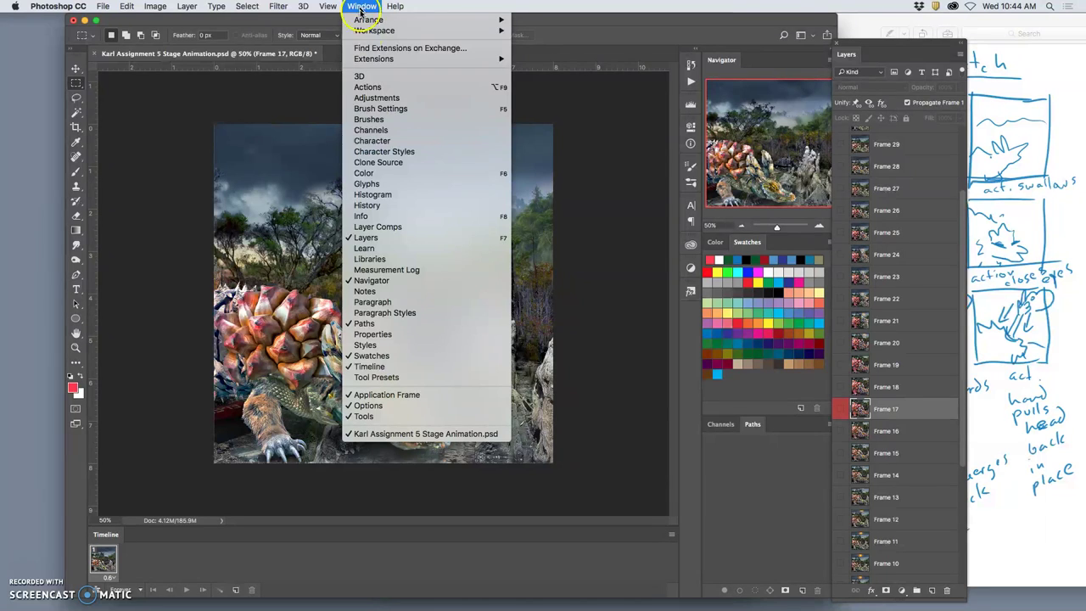
left_click(365, 366)
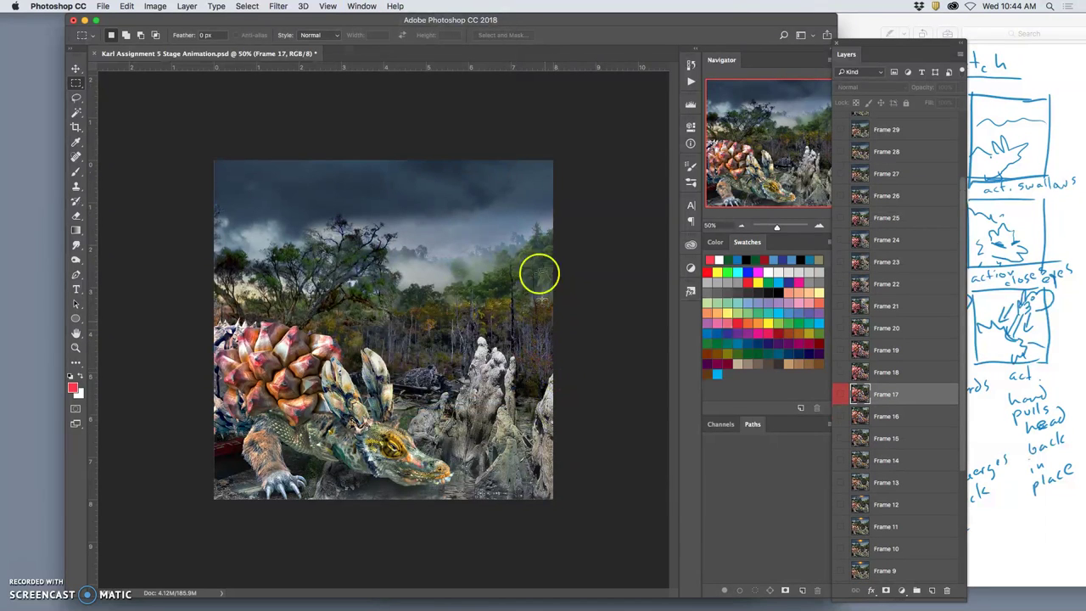
left_click_drag(529, 17, 483, 17)
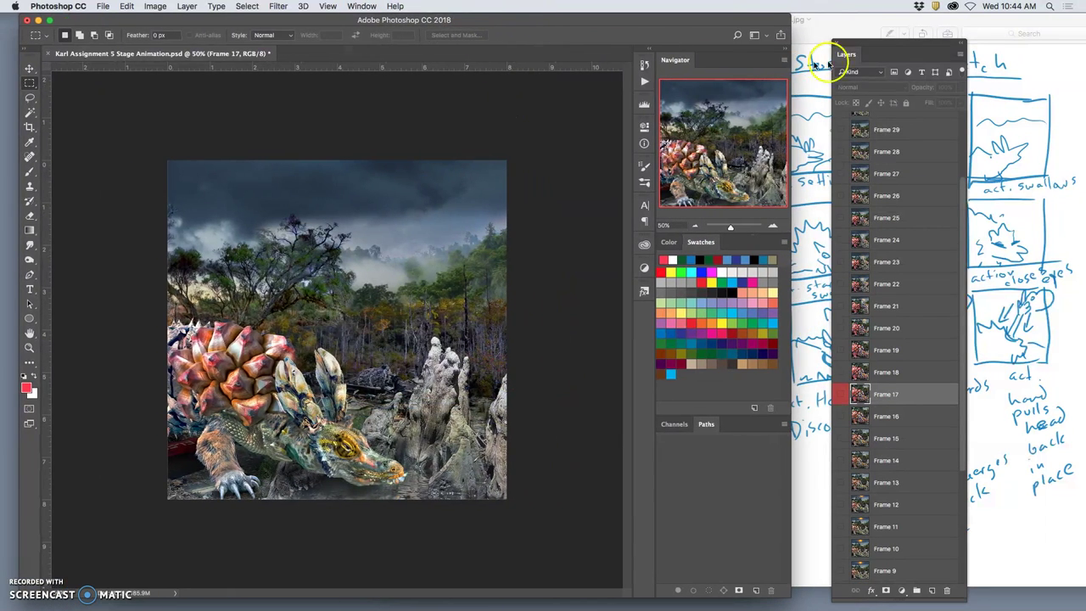
left_click_drag(846, 60, 845, 34)
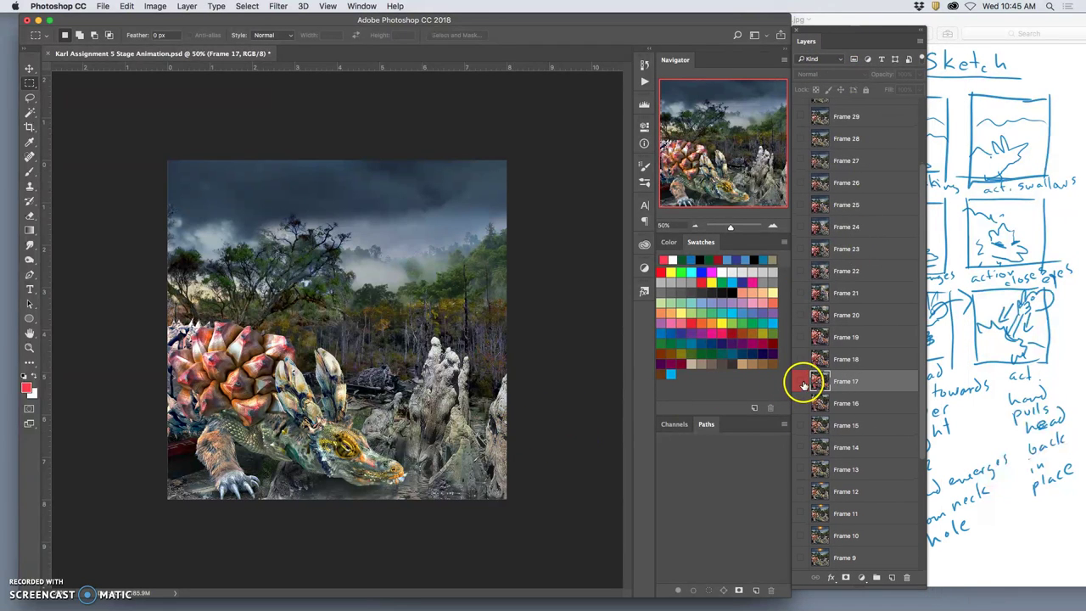
left_click(801, 382)
scroll(833, 459, "down", 4)
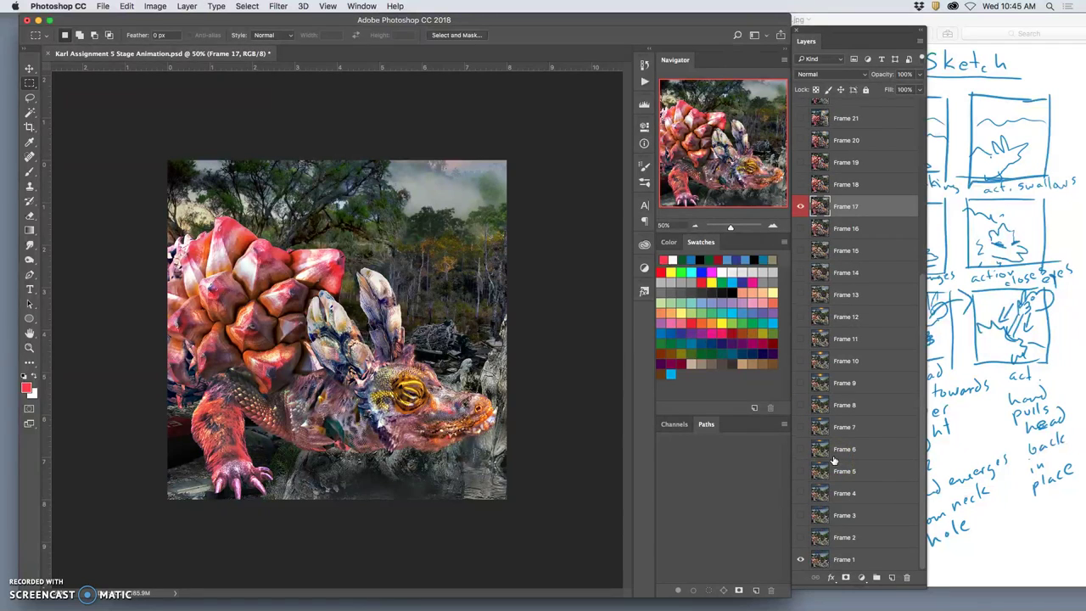
scroll(840, 476, "up", 5)
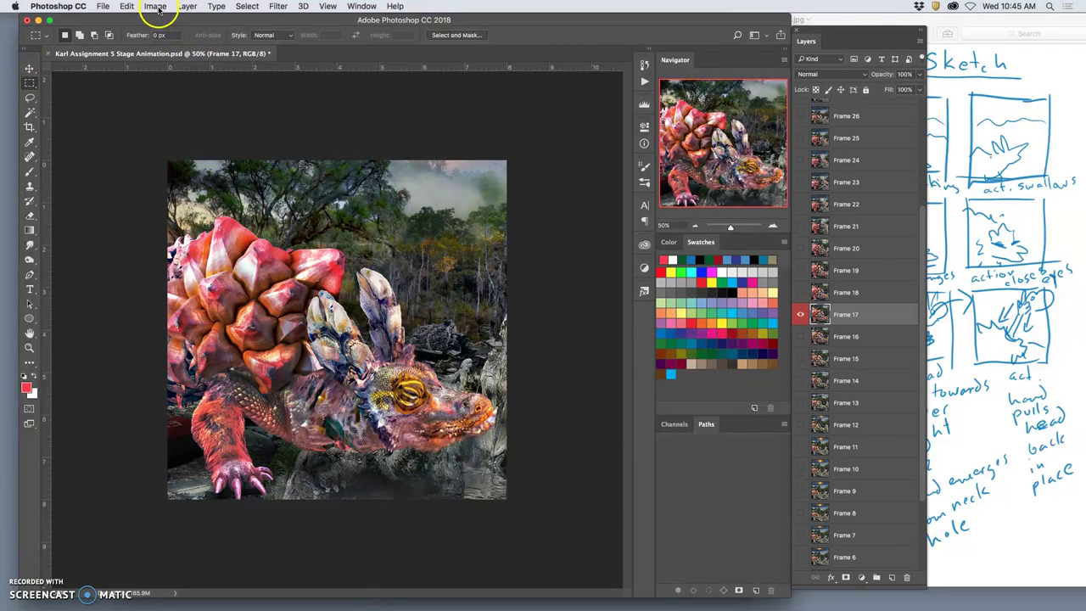
- In Image > Canvas Size, enter a width of 30 and height of 40 inches
key("super+minus")
key("super+minus")
key("super+minus")
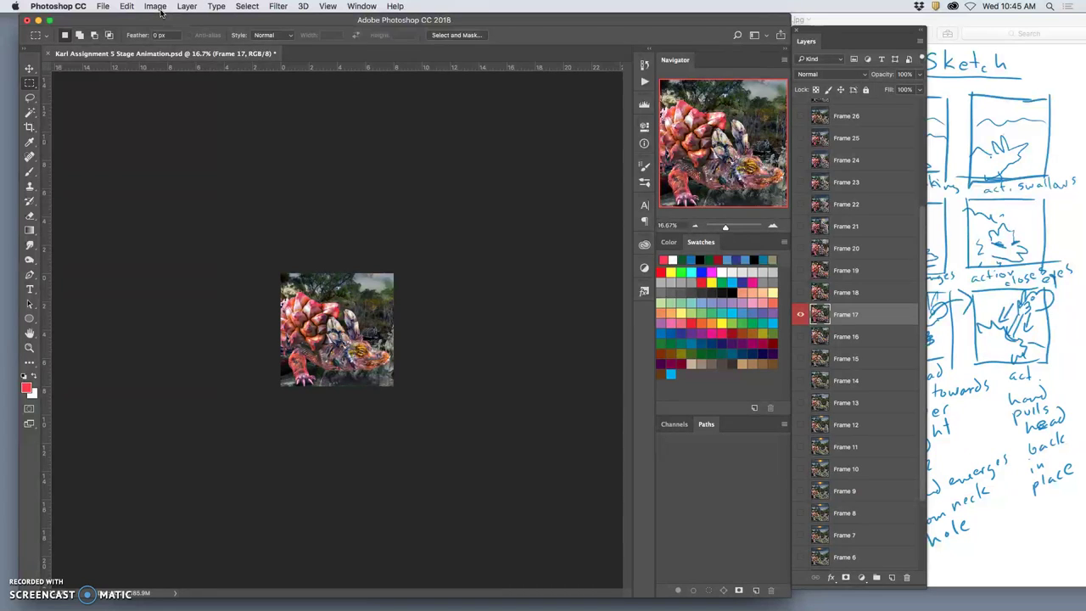
left_click(157, 6)
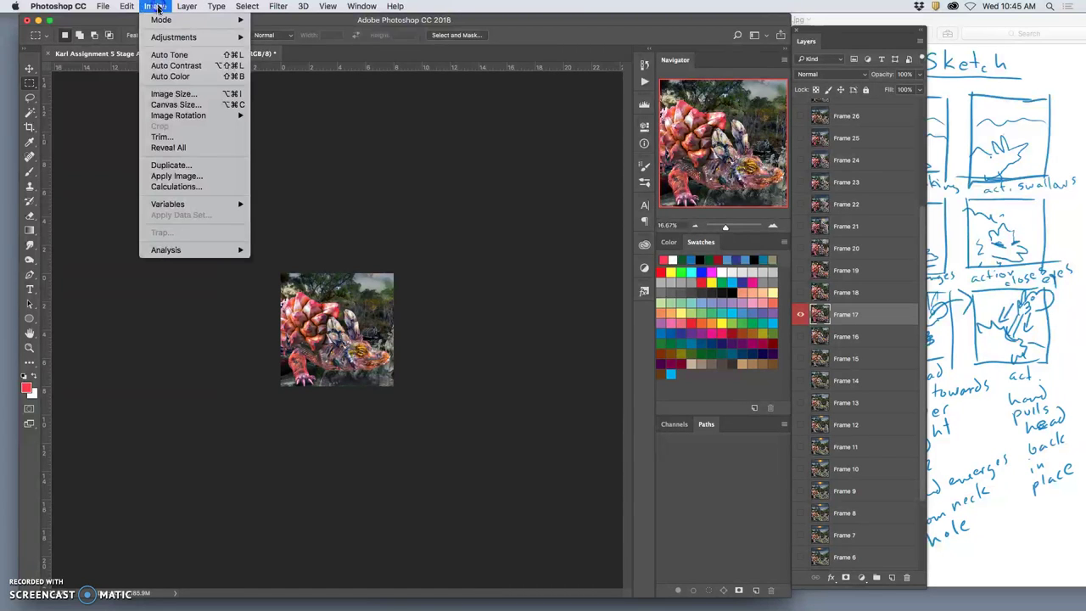
left_click(169, 105)
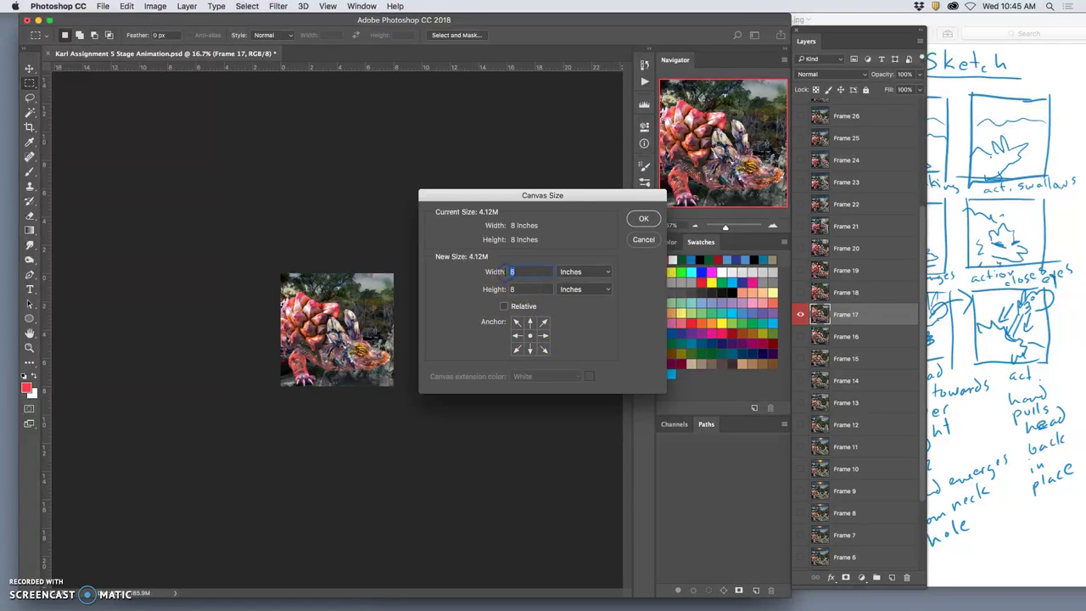
type("30")
key("Tab")
type("4")
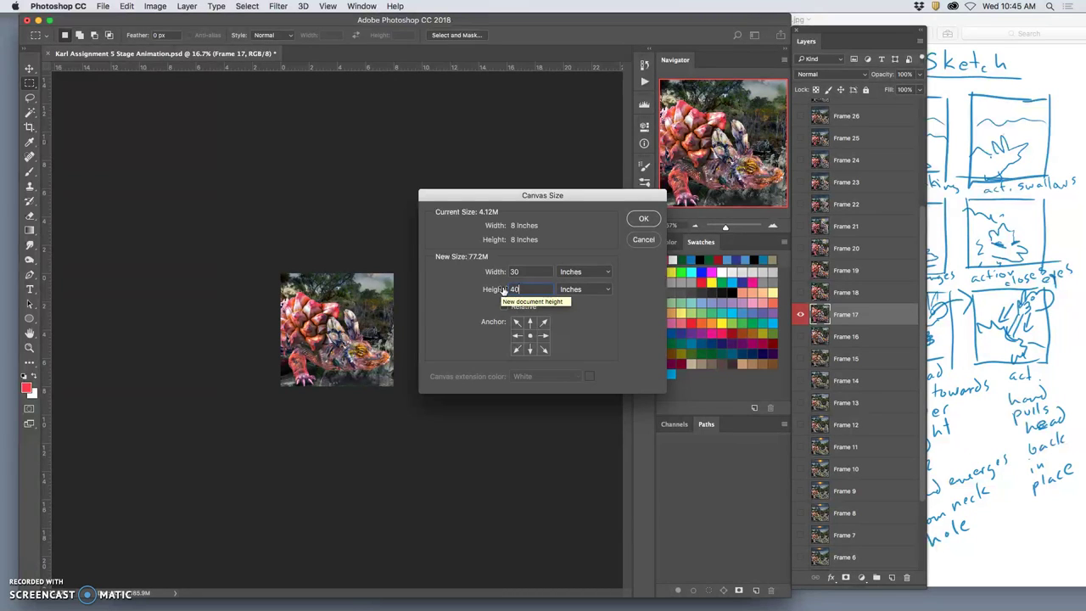
left_click(642, 221)
- Apply the 30×40 inch canvas with centre anchor, then zoom the view to 12.5%
left_click(530, 336)
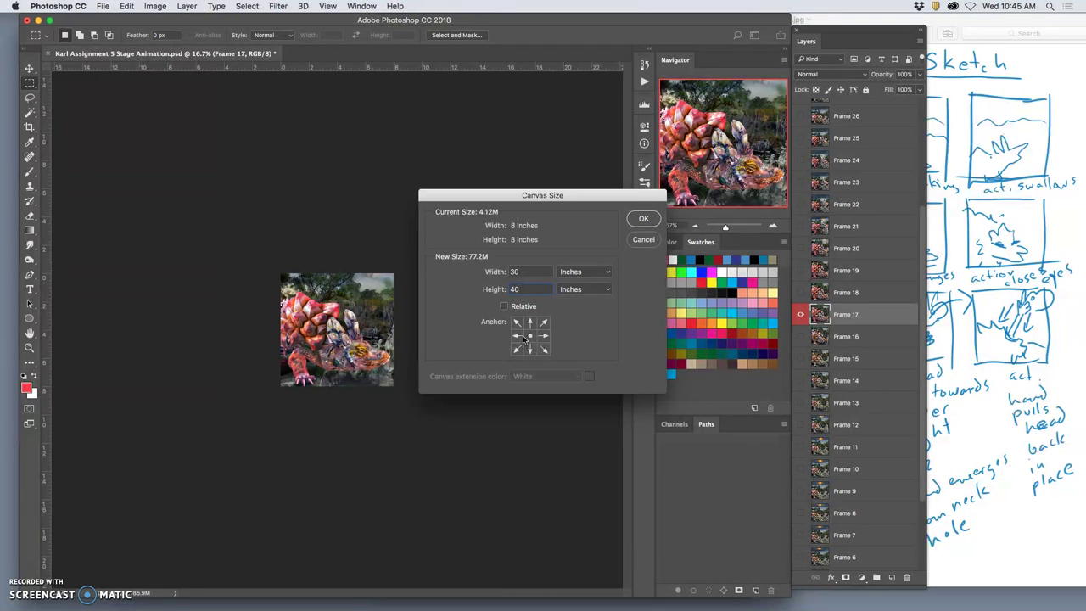
key("Return")
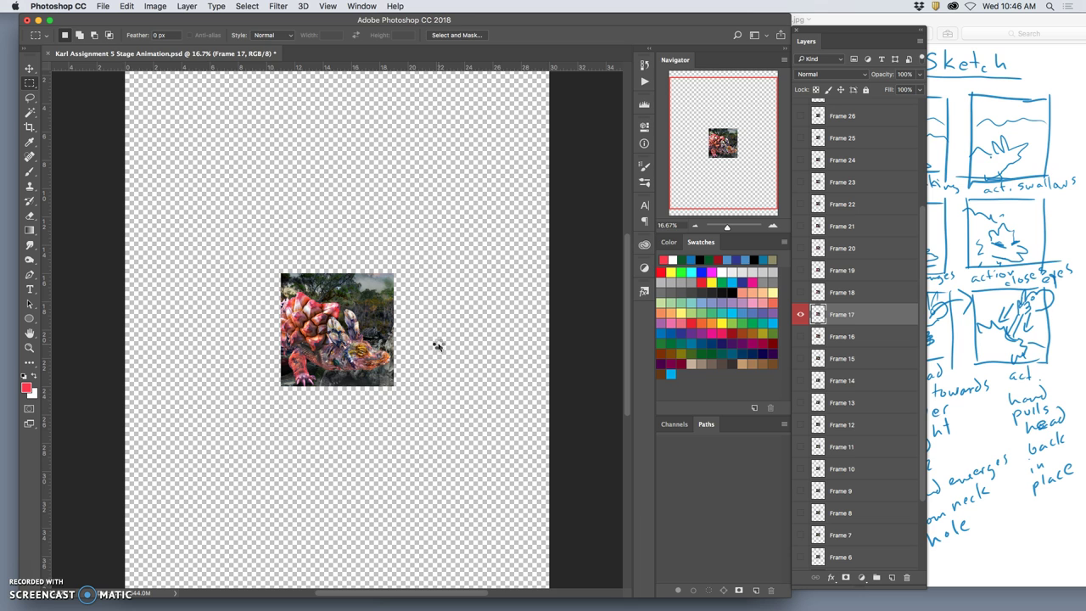
key("super+minus")
key("super+minus")
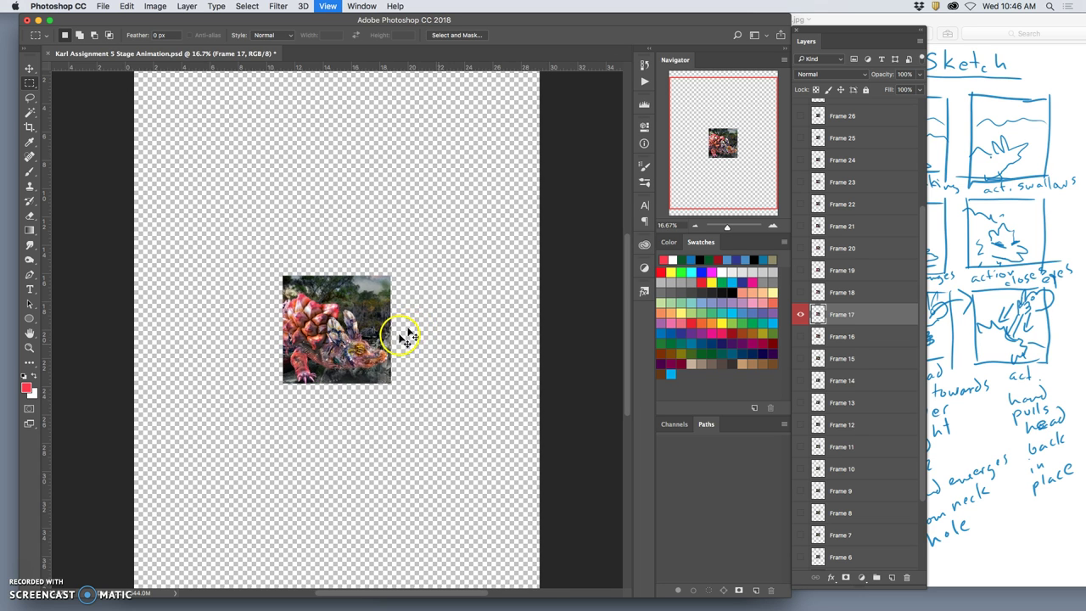
key("super+plus")
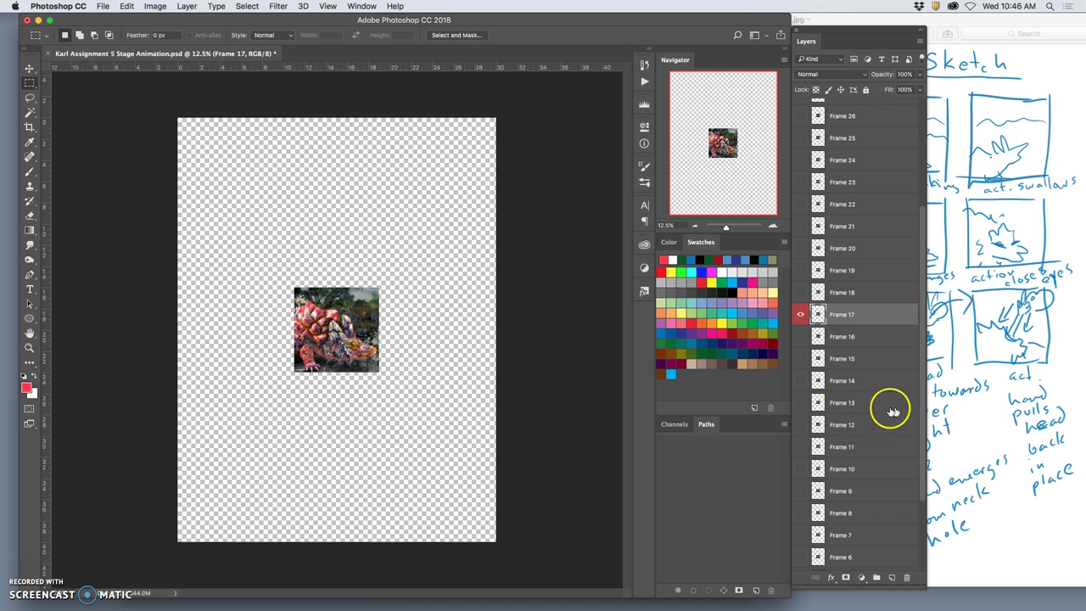
scroll(900, 413, "down", 5)
- Add a new Layer 1 below Frame 1 and fill it with White via Edit > Fill
left_click(884, 560)
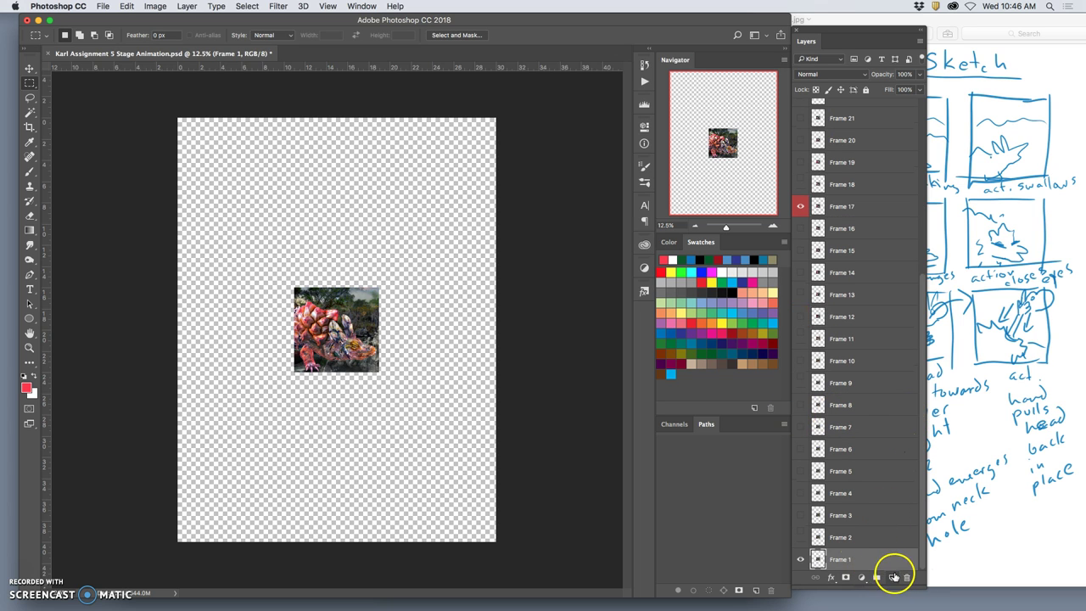
left_click(893, 576)
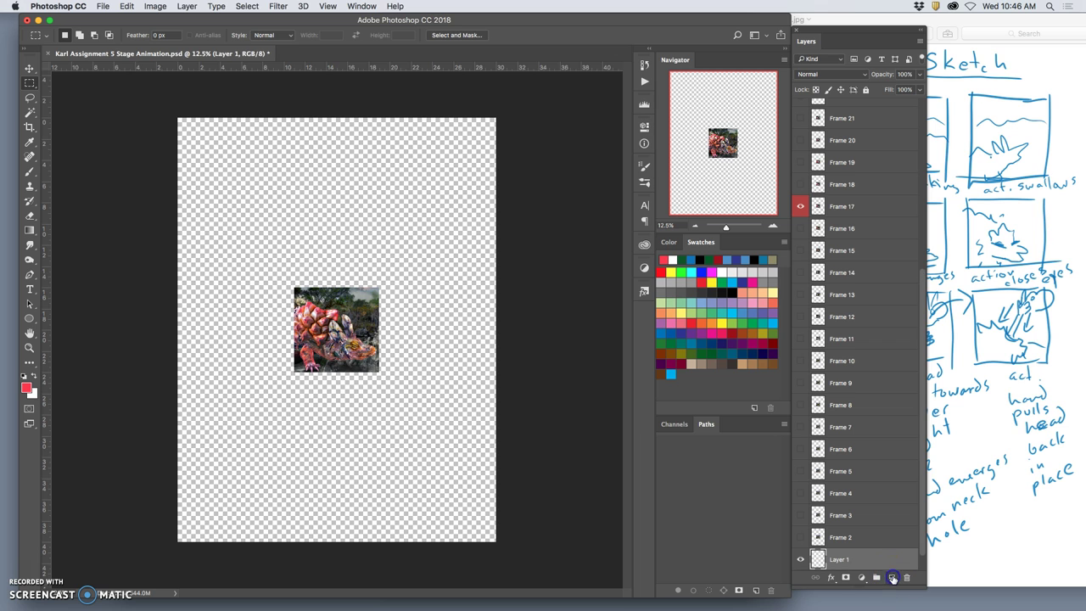
left_click(126, 6)
left_click(242, 187)
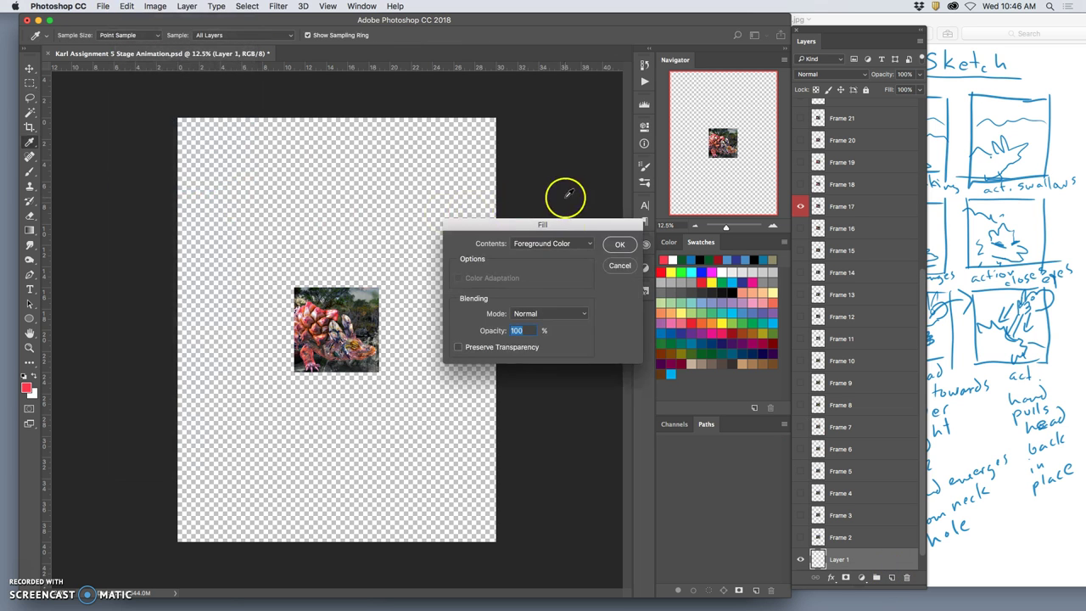
left_click(559, 243)
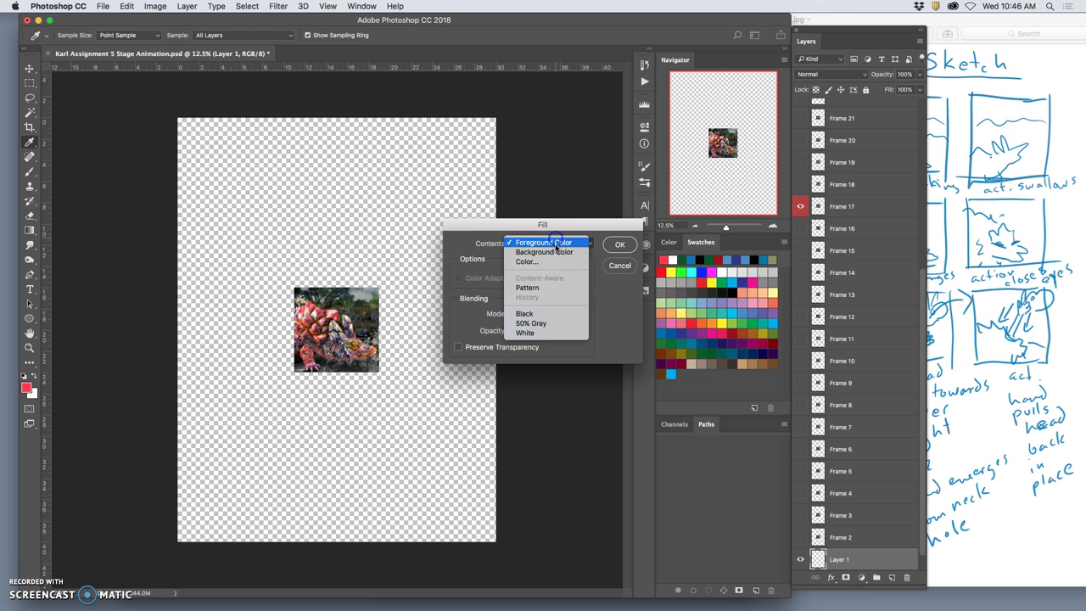
left_click(538, 332)
left_click(618, 245)
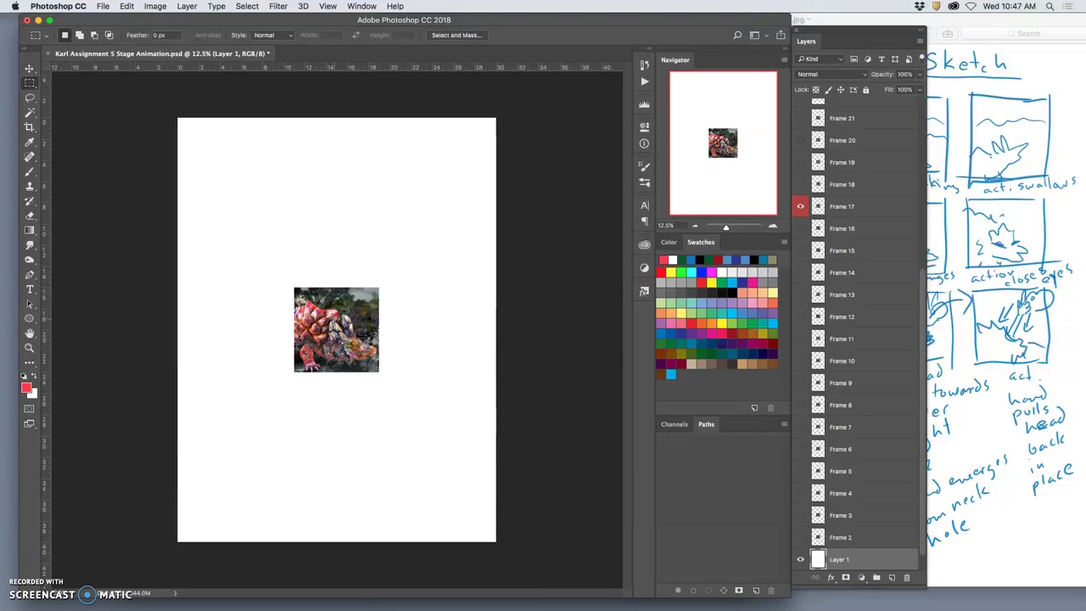
left_click_drag(290, 240, 289, 289)
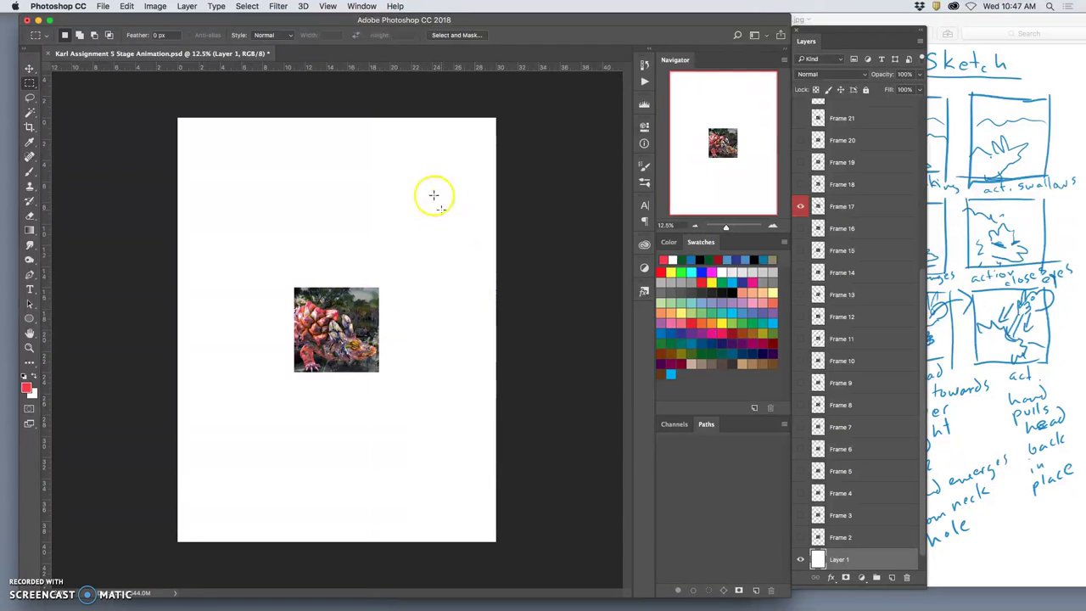
- Turn on View > Show > Grid and check the grid layout at around 25% zoom
left_click(329, 6)
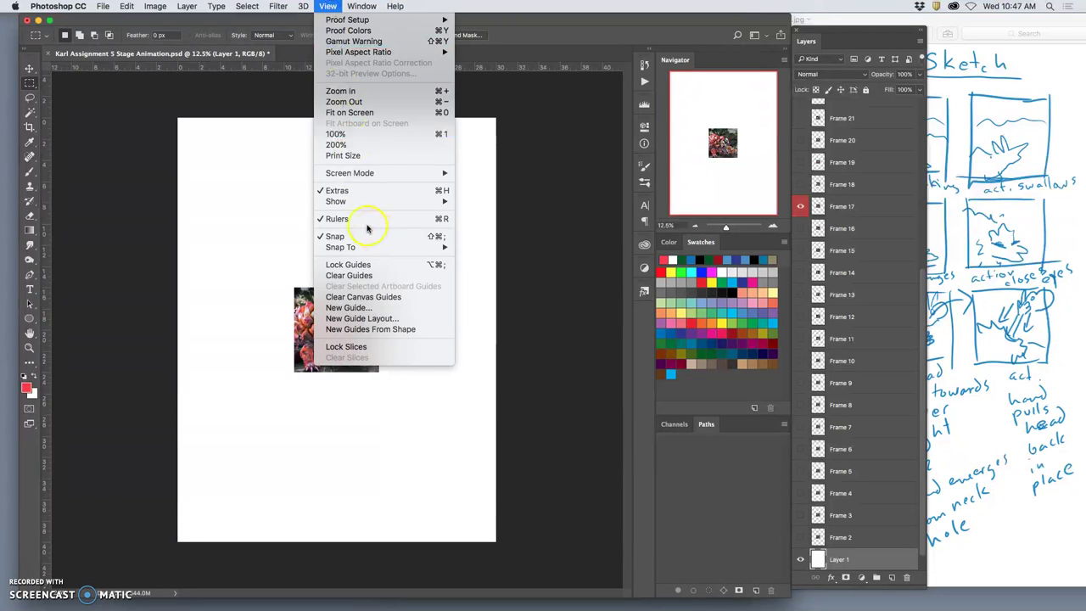
mouse_move(331, 203)
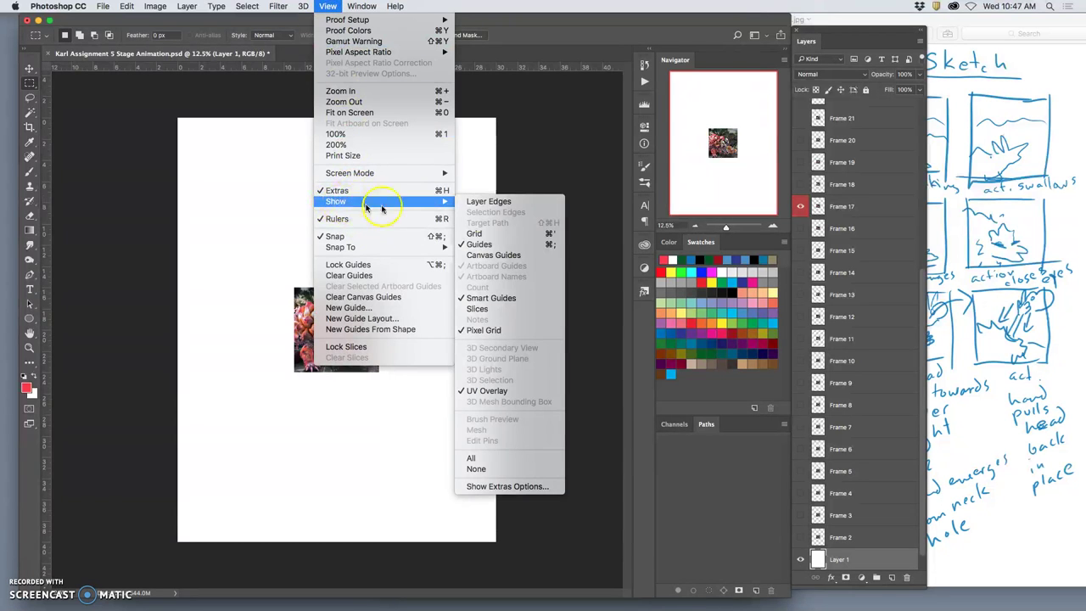
left_click(483, 234)
key("super+apostrophe")
key("super+apostrophe")
key("super+apostrophe")
key("super+apostrophe")
key("super+apostrophe")
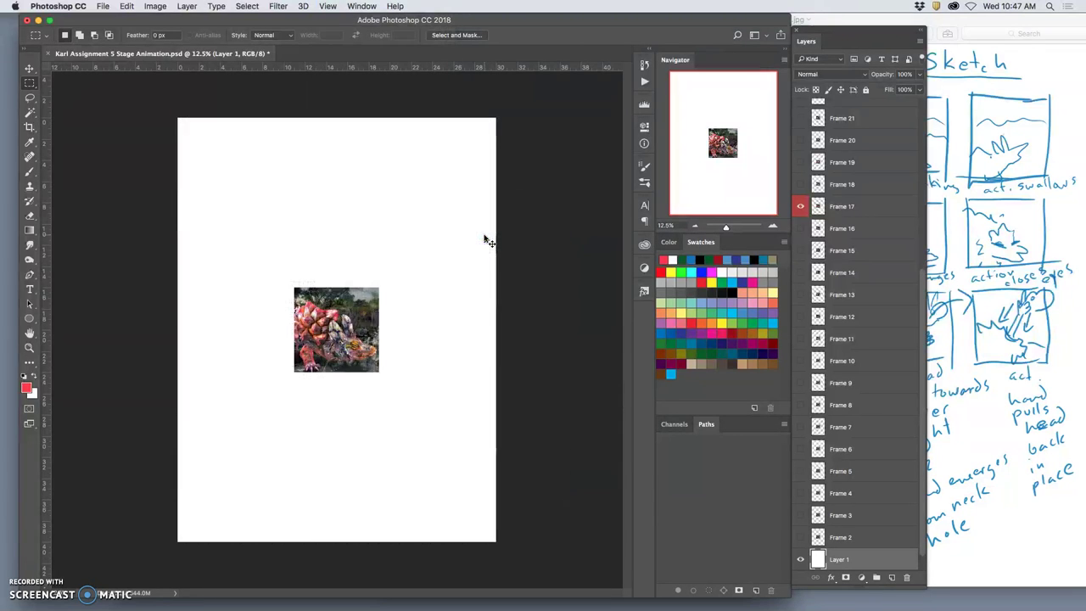
key("super+apostrophe")
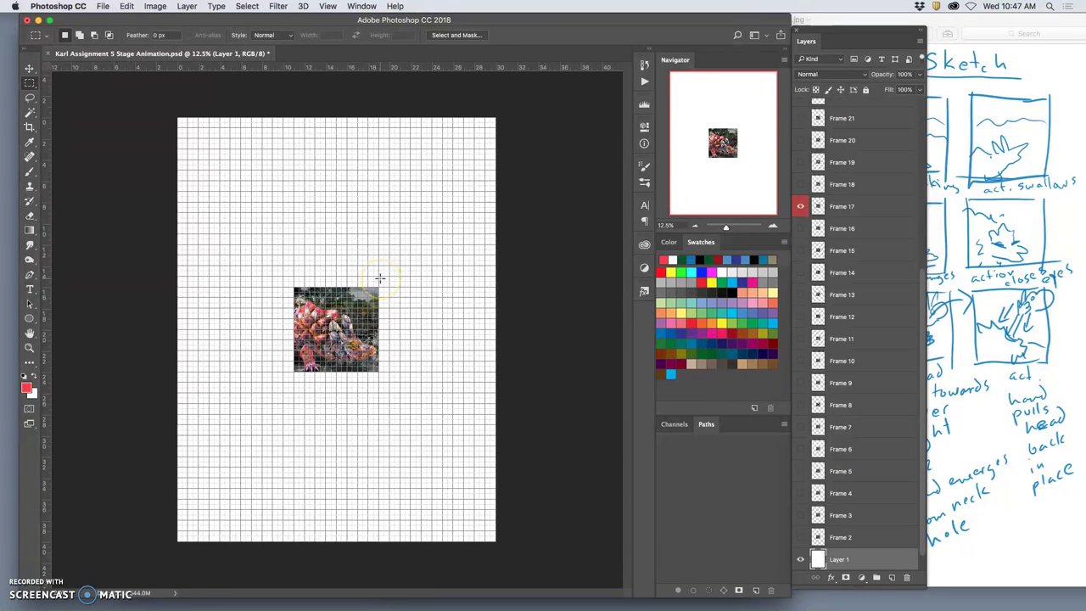
key("super+plus")
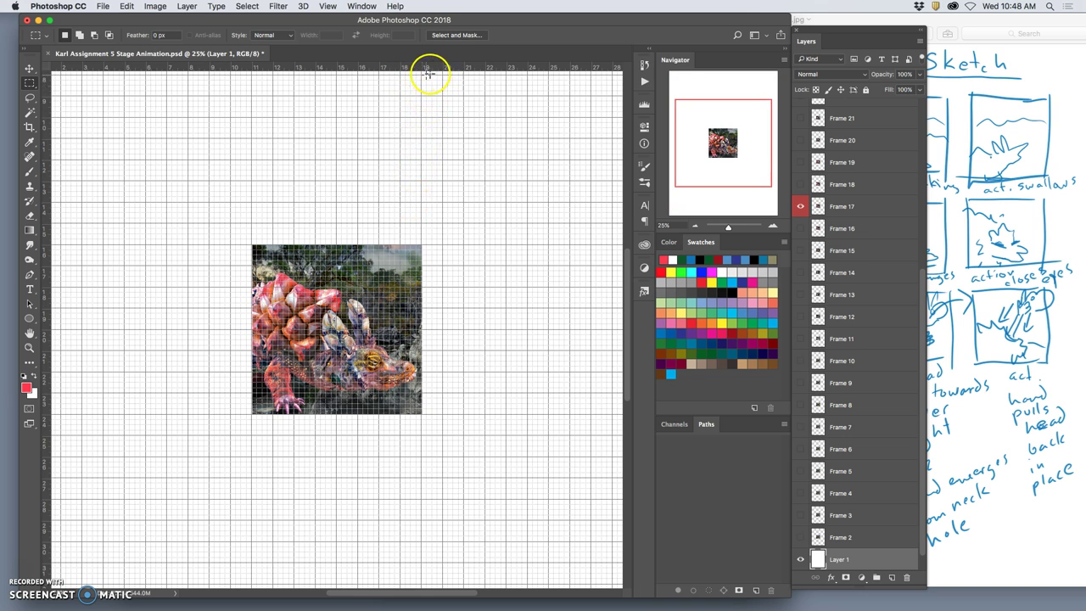
key("super+plus")
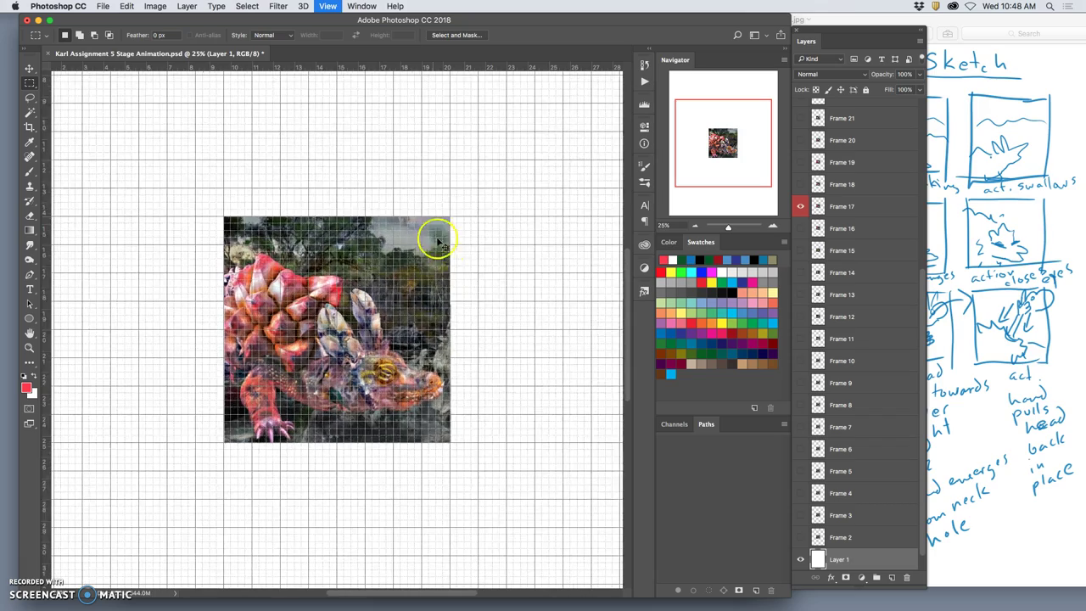
key("super+minus")
key("super+minus")
key("super+plus")
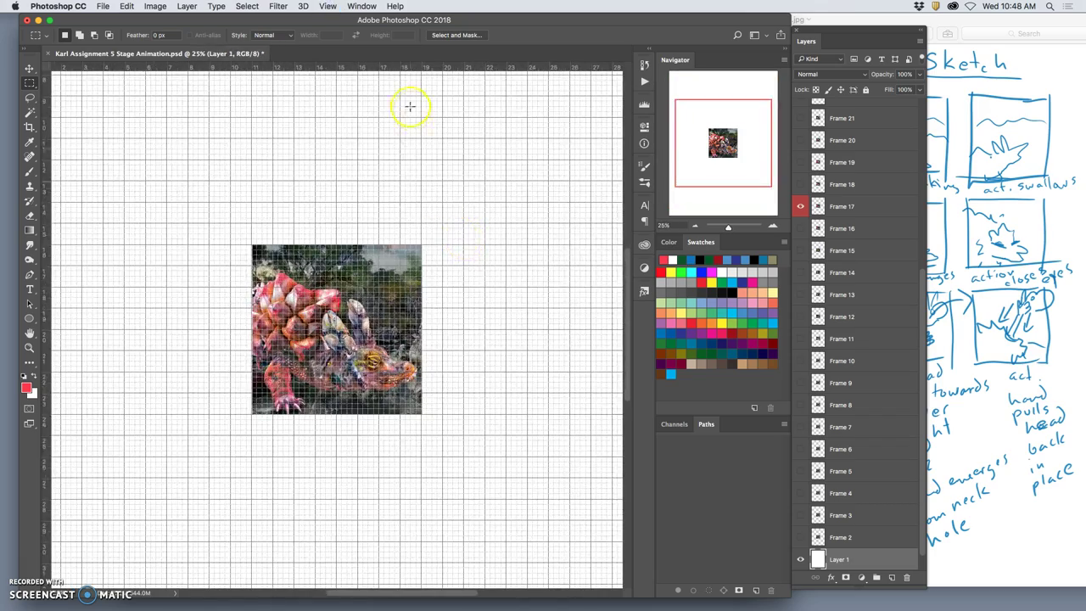
key("super+minus")
key("super+minus")
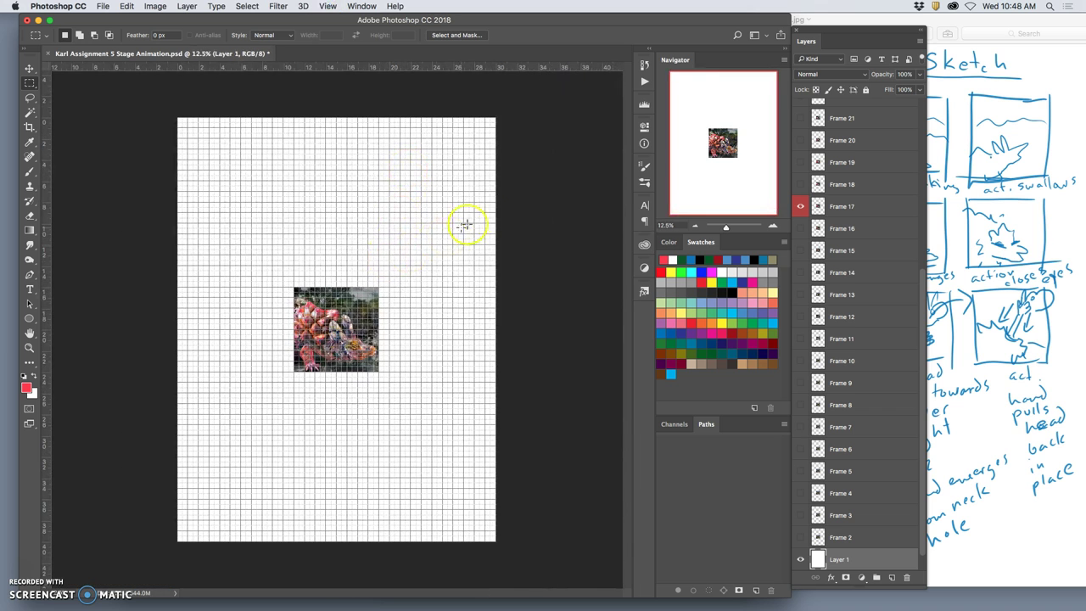
key("super+apostrophe")
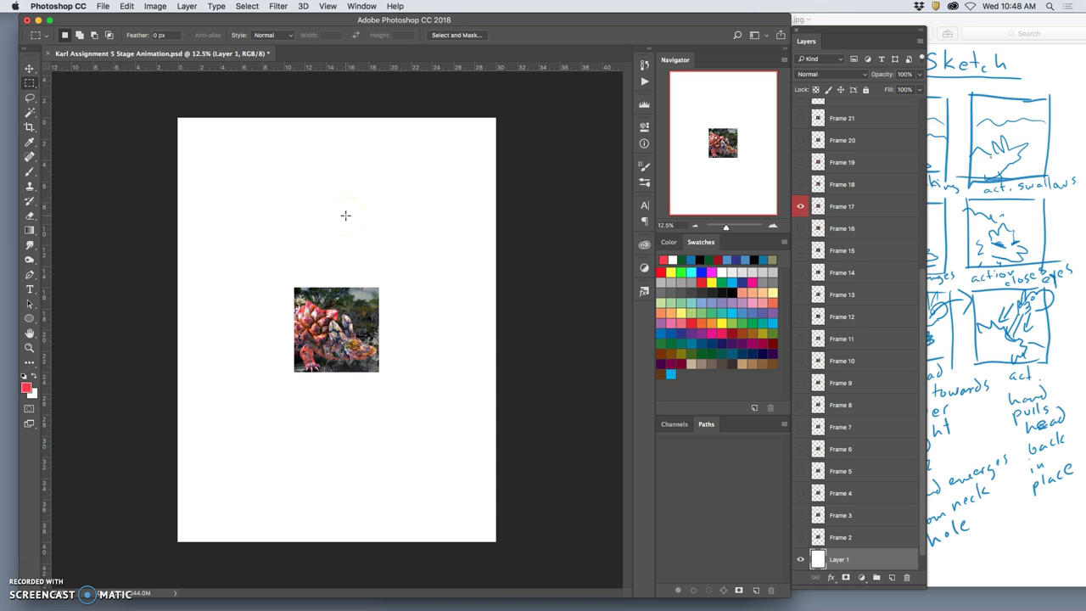
key("super+apostrophe")
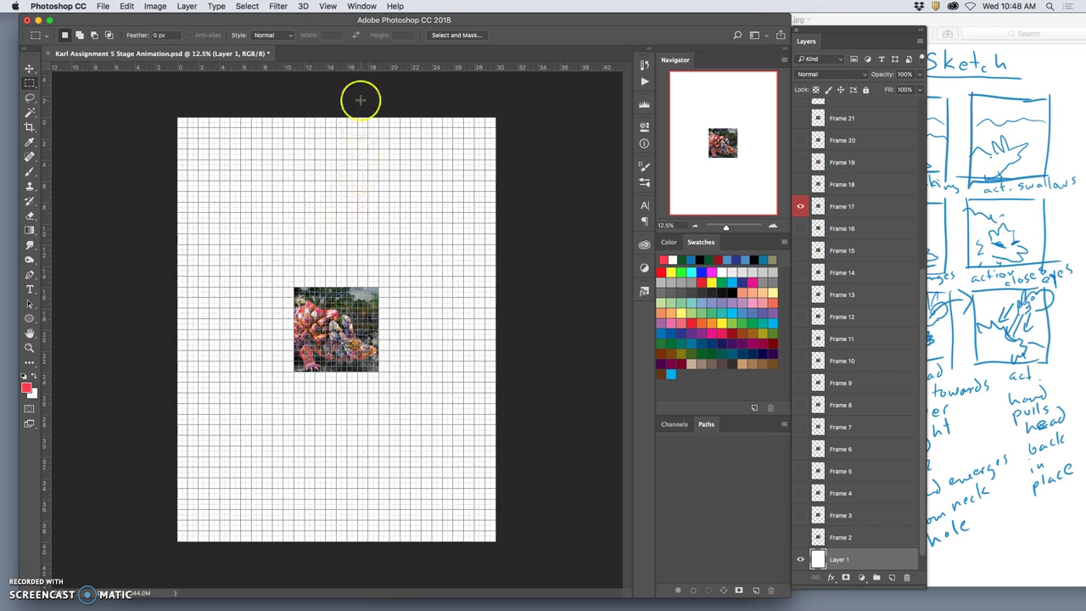
- Drag horizontal guides at 15 and 25 inches and vertical guides at the image's sides
left_click(30, 69)
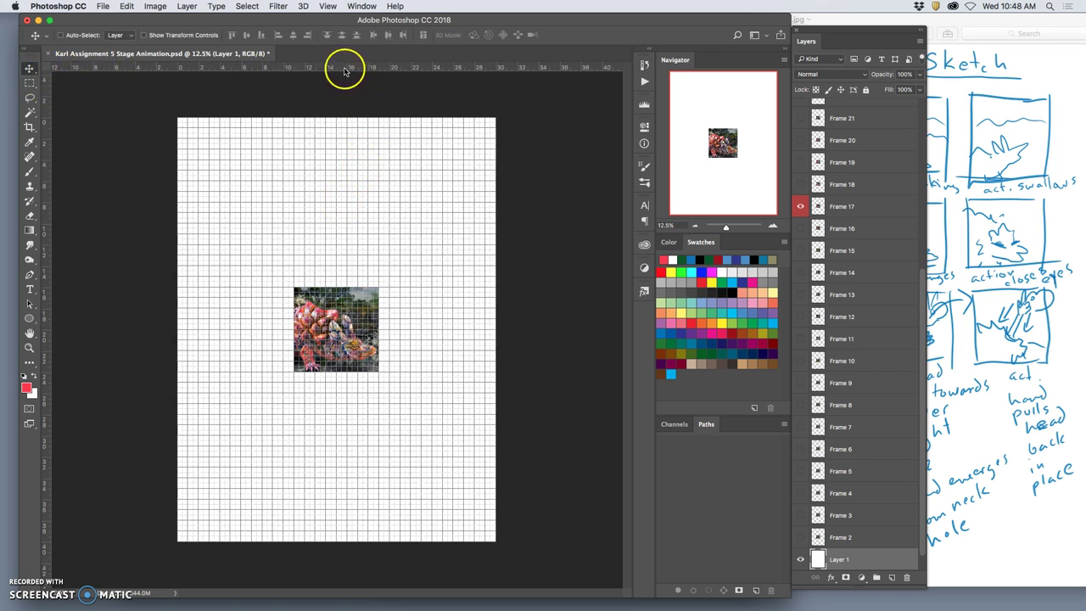
left_click_drag(344, 71, 343, 276)
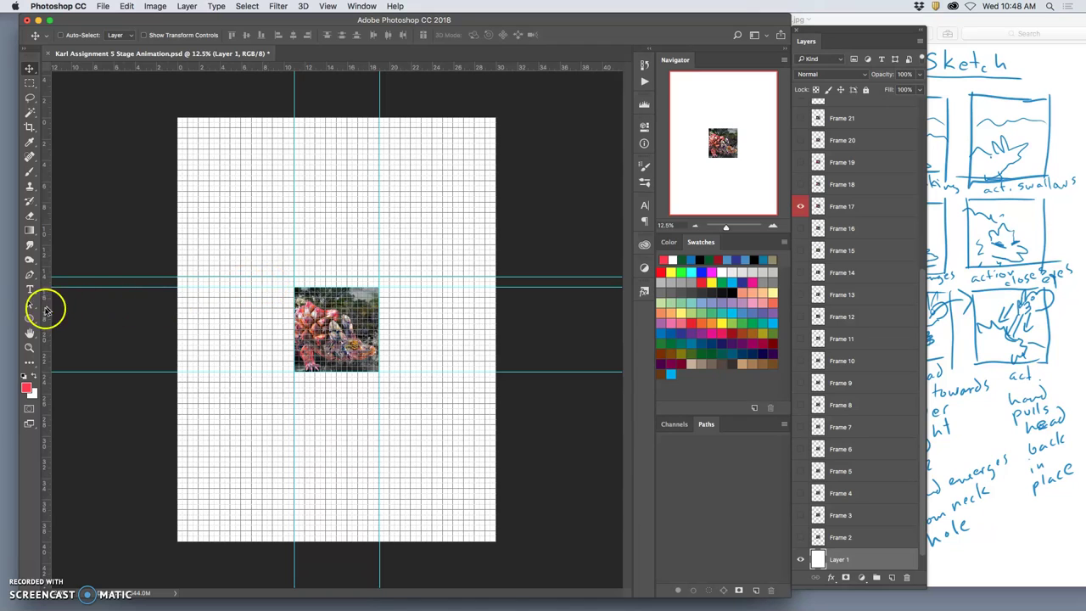
left_click_drag(44, 307, 285, 316)
key("super+plus")
key("super+plus")
key("super+plus")
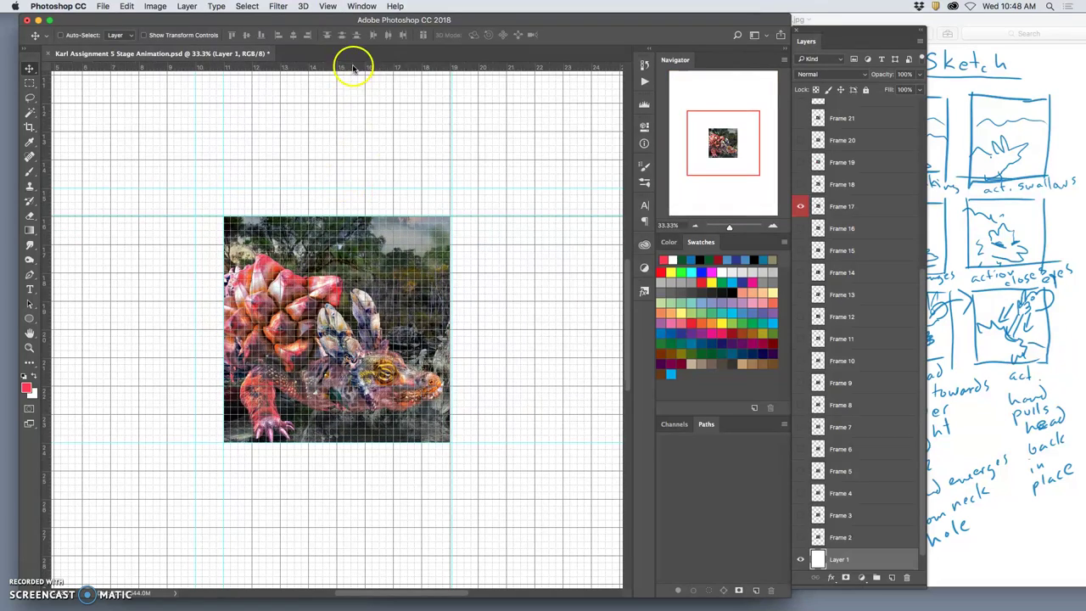
left_click_drag(354, 65, 363, 470)
left_click_drag(48, 310, 478, 347)
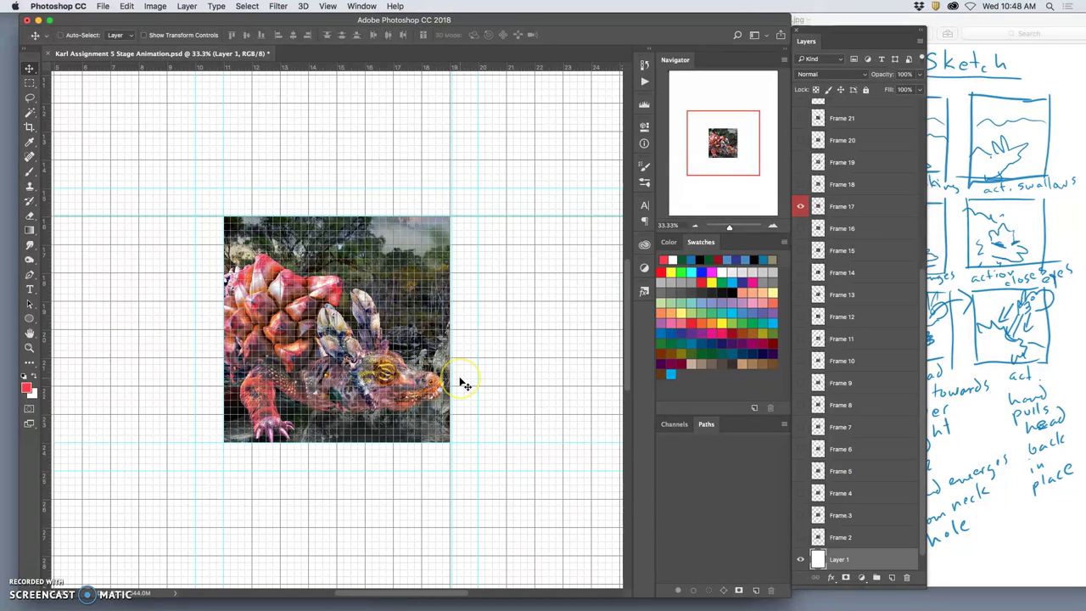
key("super+apostrophe")
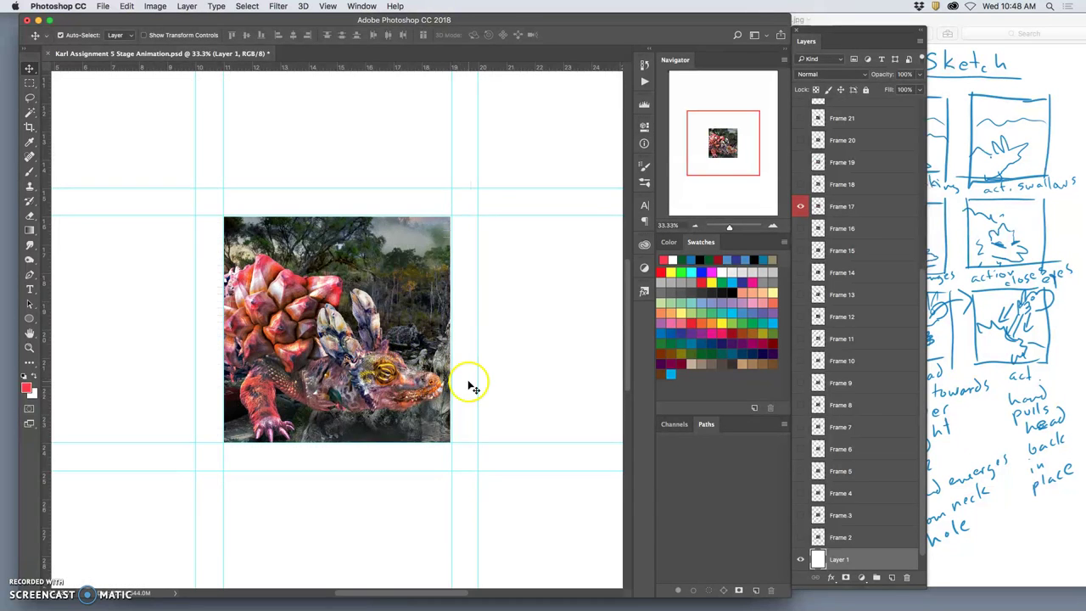
- Adjust the guides to 15.67 and 10.76 inches and the image's bottom edge, then reshow the grid
left_click_drag(449, 172, 451, 172)
left_click_drag(413, 217, 414, 217)
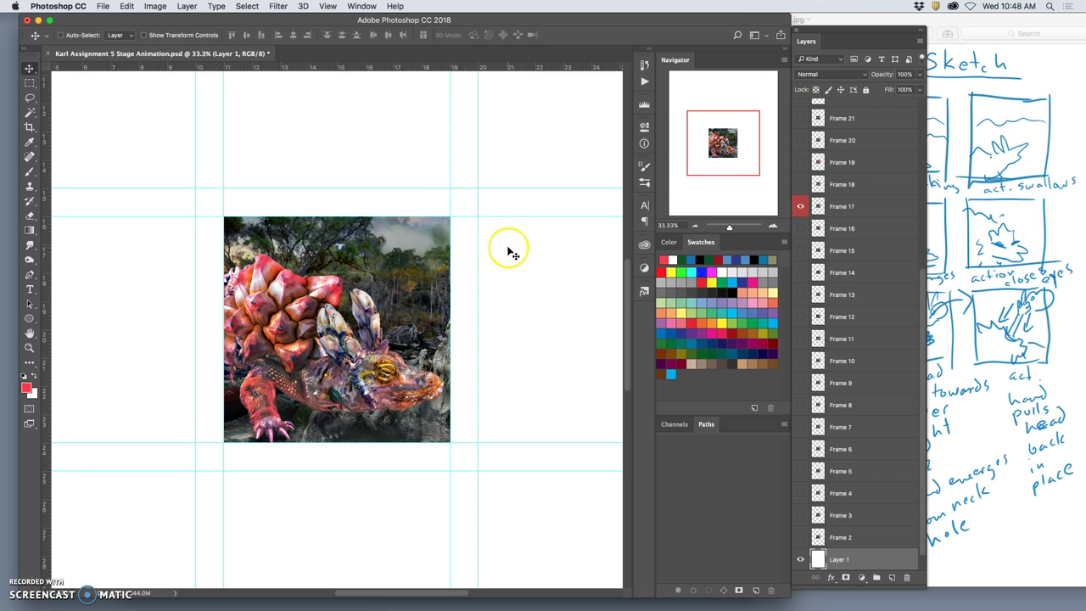
left_click(819, 206)
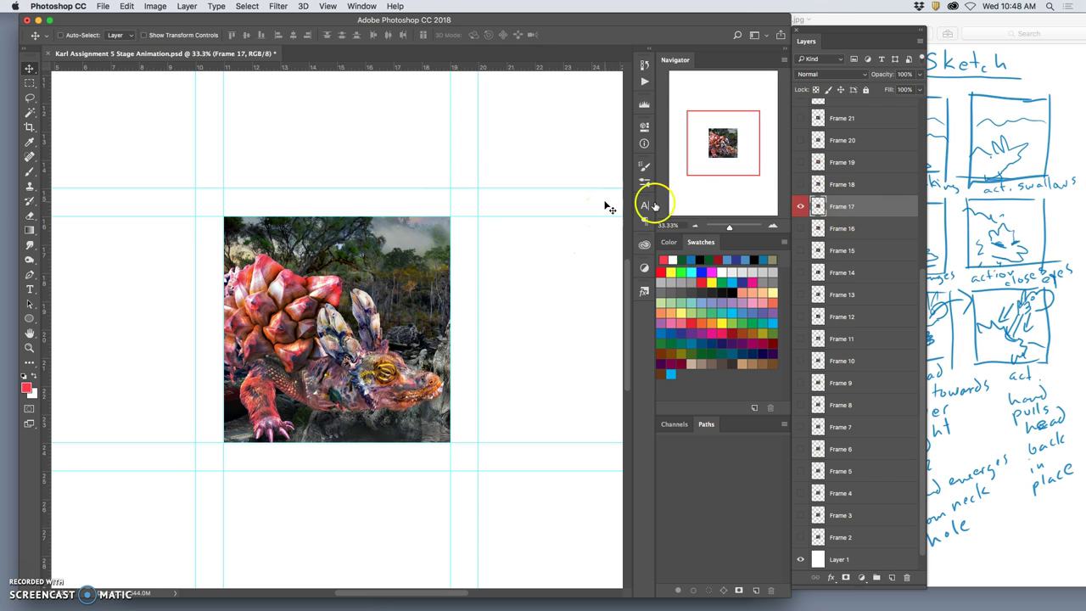
left_click_drag(509, 216, 448, 201)
left_click_drag(223, 203, 223, 204)
mouse_move(327, 440)
left_mouse_down()
mouse_move(327, 453)
mouse_move(327, 442)
left_mouse_up()
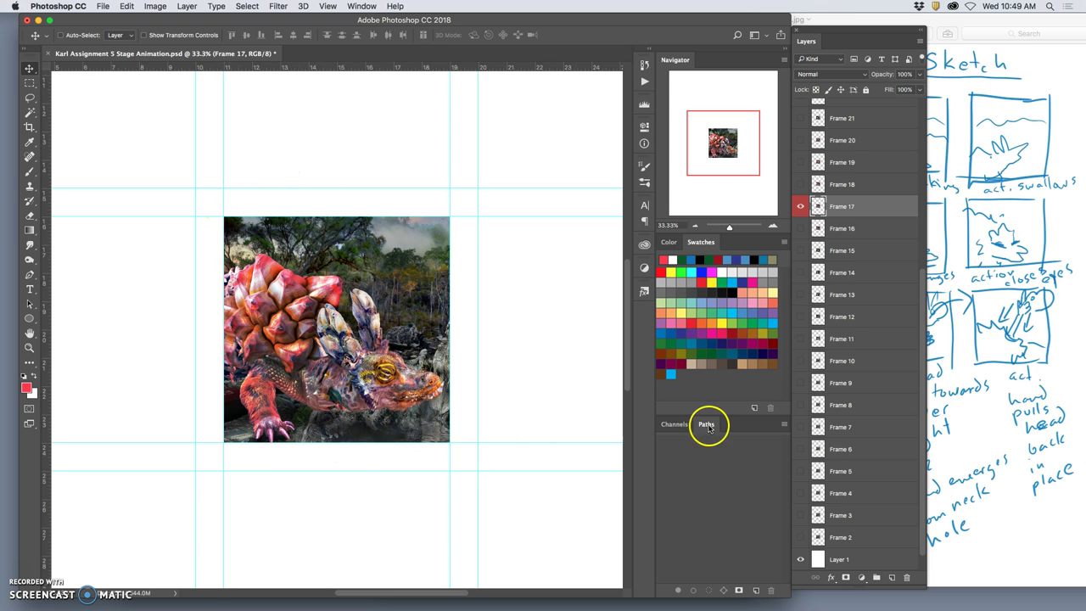
key("super+apostrophe")
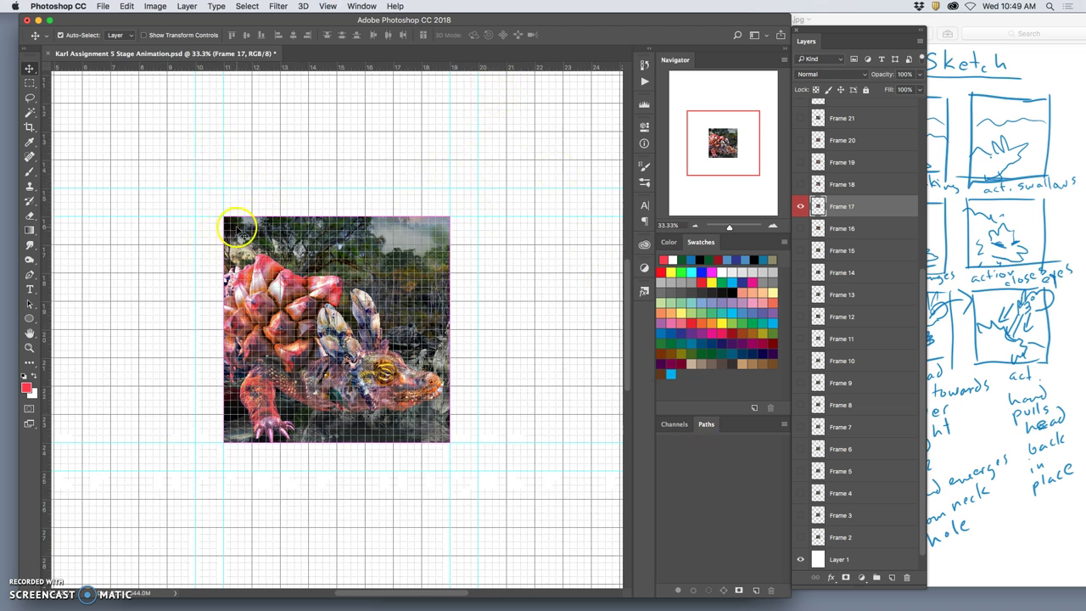
- Hide the grid, zoom out to the full page, and drag Frame 1 just above Layer 1
key("super+apostrophe")
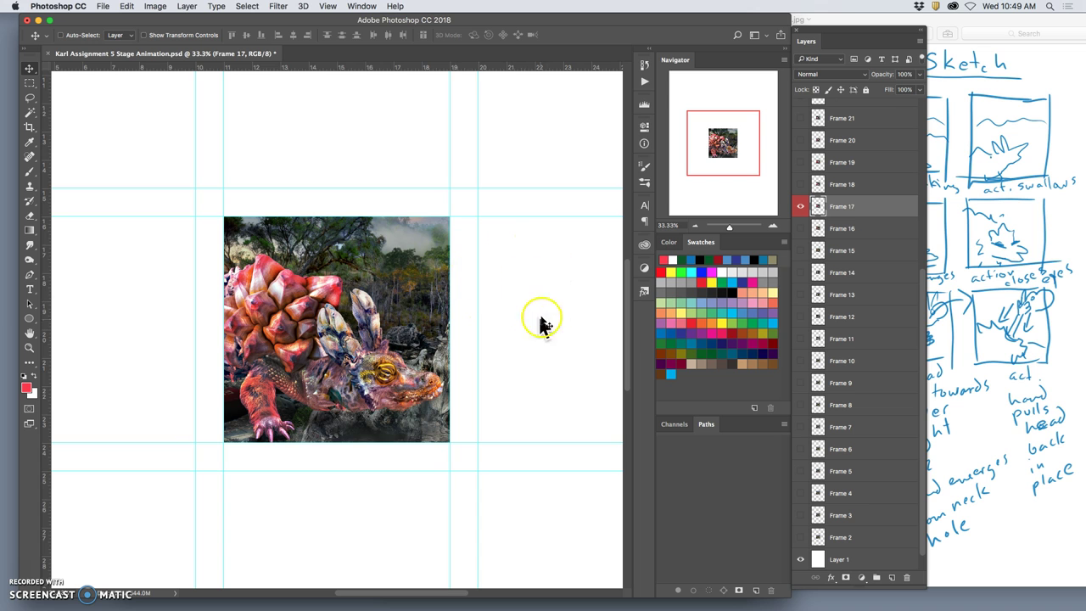
key("super+minus")
key("super+minus")
key("super+minus")
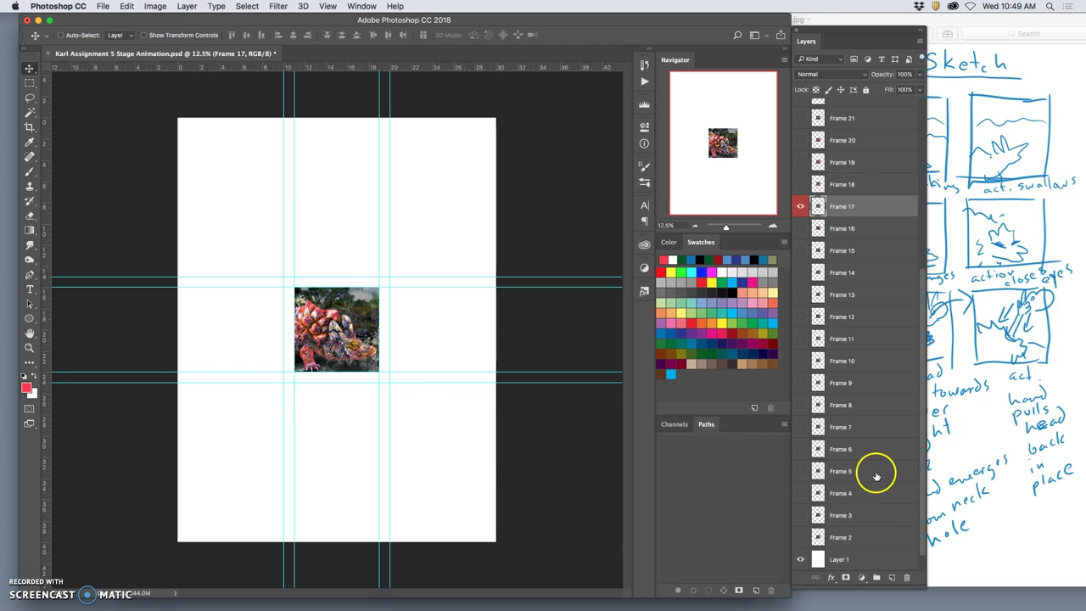
scroll(868, 490, "down", 1)
left_click_drag(868, 492, 859, 569)
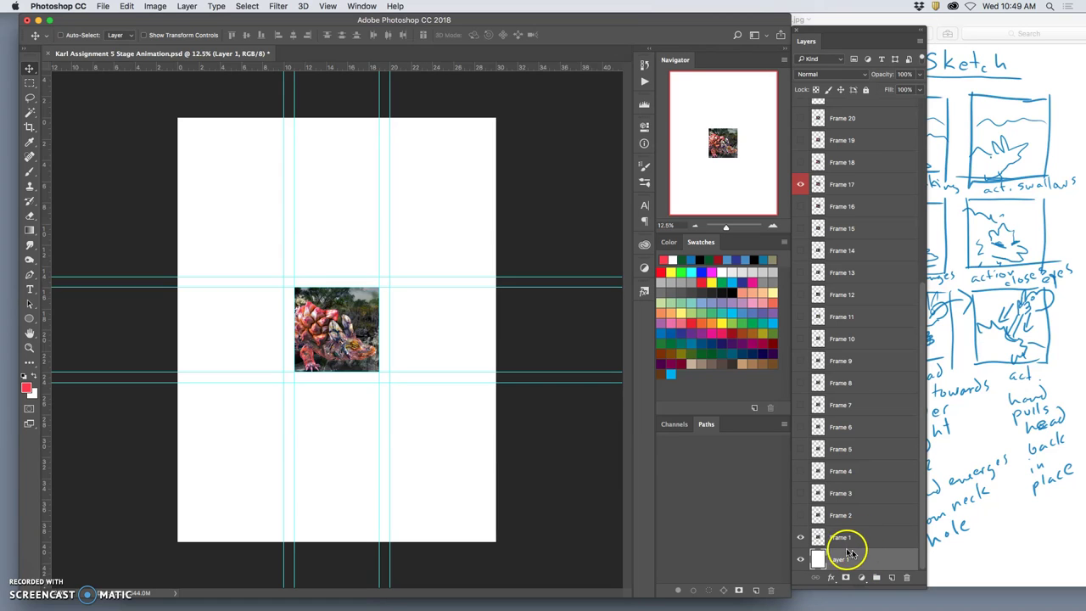
left_click(861, 539)
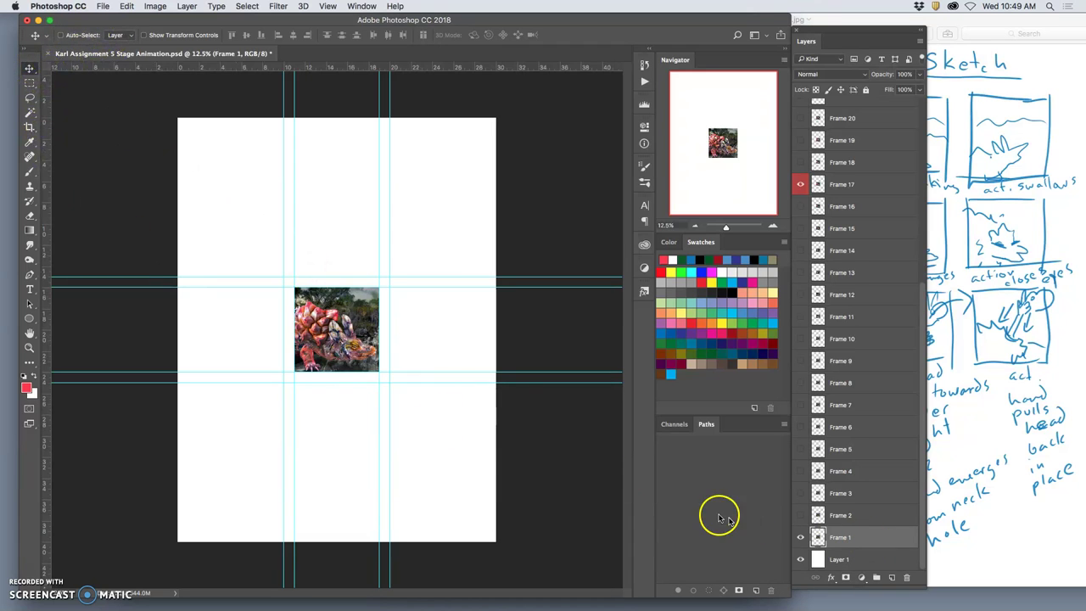
- Move Frame 1 into the top-left cell and try the Frame 6 and Frame 7 poses top-centre
left_click_drag(337, 339, 246, 243)
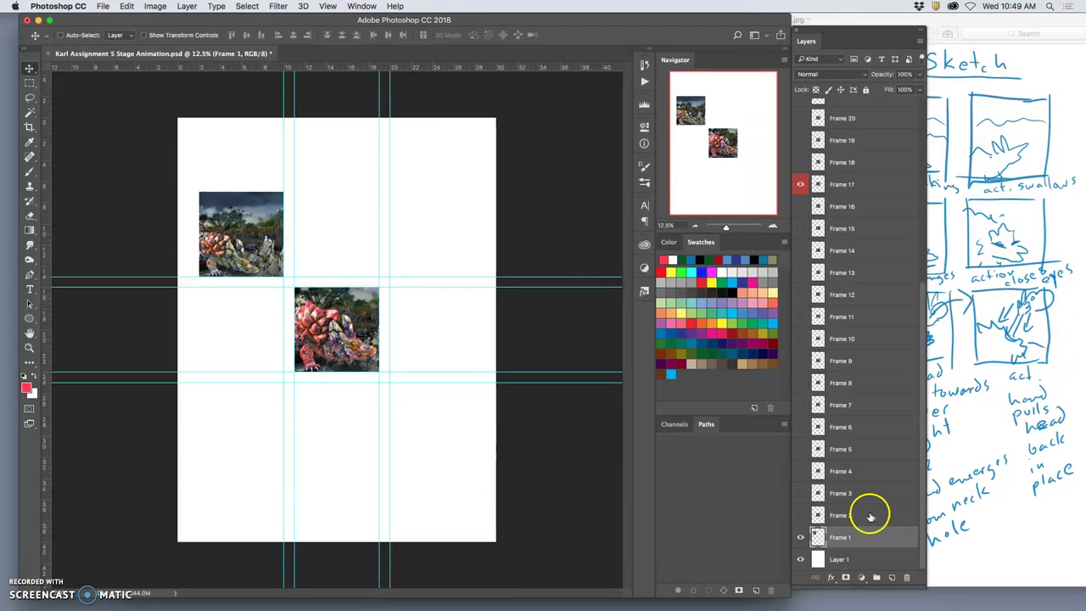
left_click(801, 427)
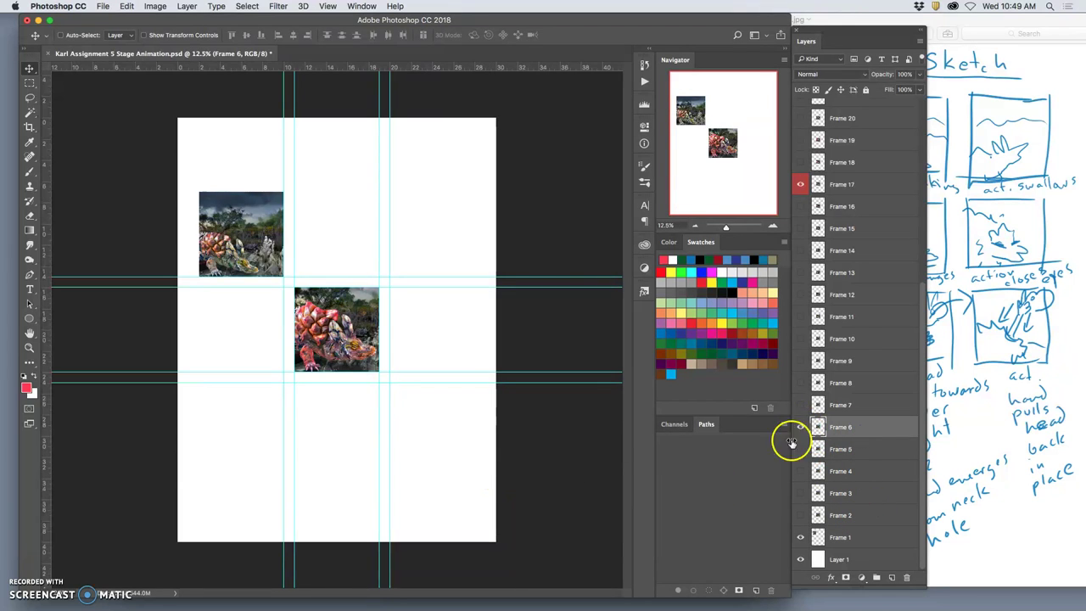
left_click_drag(361, 337, 344, 244)
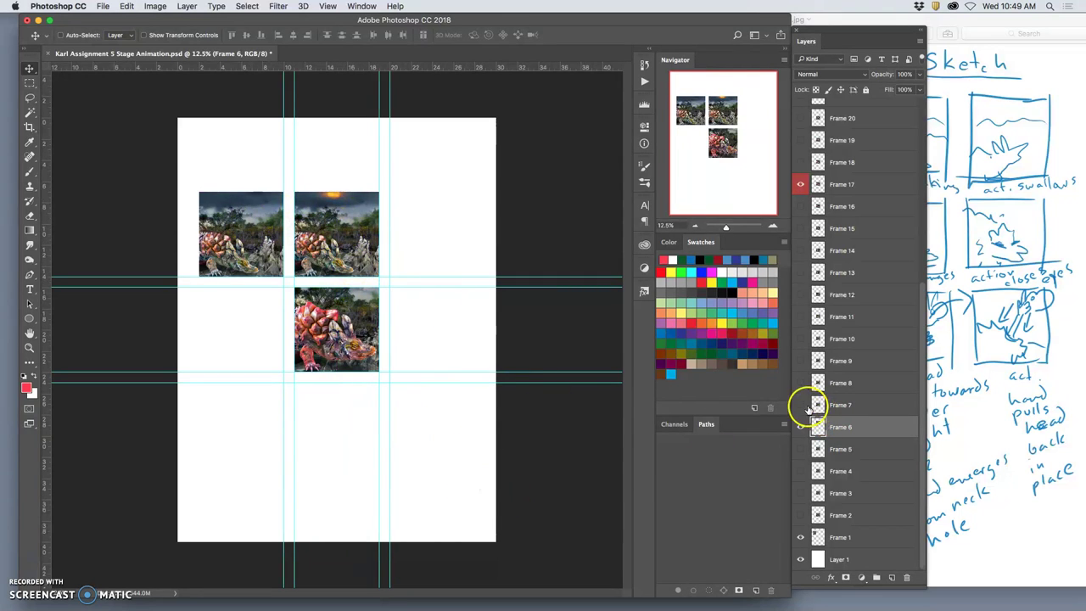
left_click(799, 405)
left_click(800, 427)
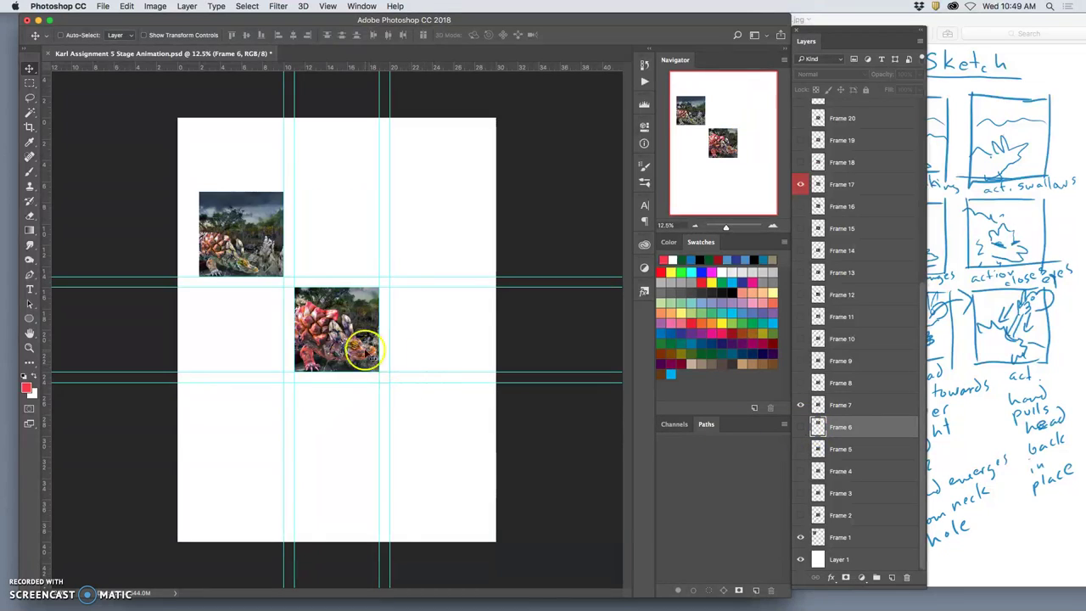
key("super")
left_click_drag(840, 406, 363, 251)
- Place Frame 8 in the top-centre cell, checking it against the storyboard sketch
left_click(803, 384)
left_click(799, 408)
left_click(840, 384)
left_click_drag(339, 341, 343, 241)
left_click(426, 482)
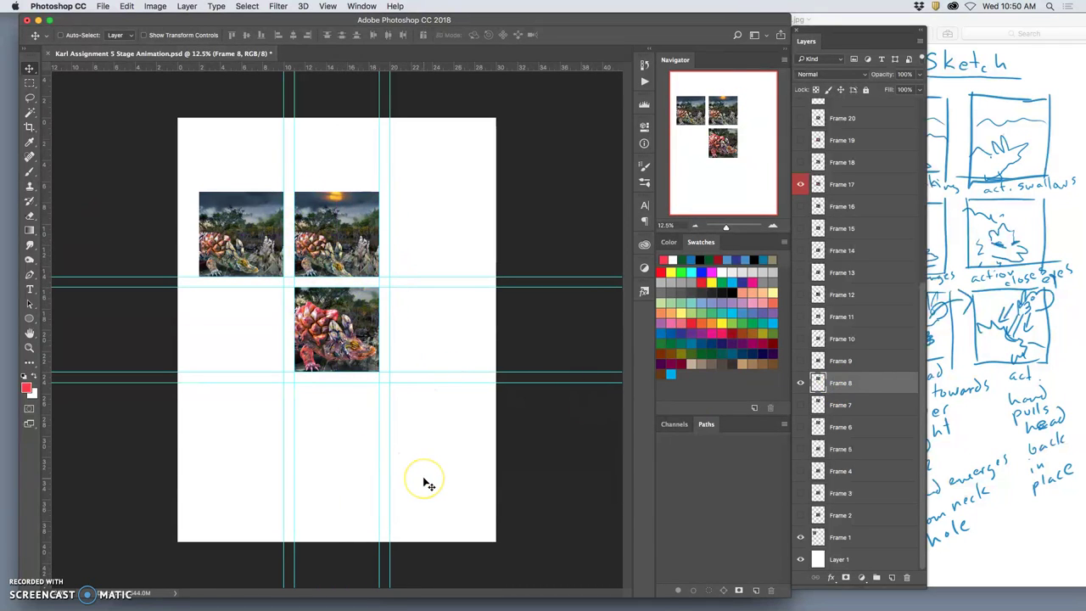
left_click(1004, 227)
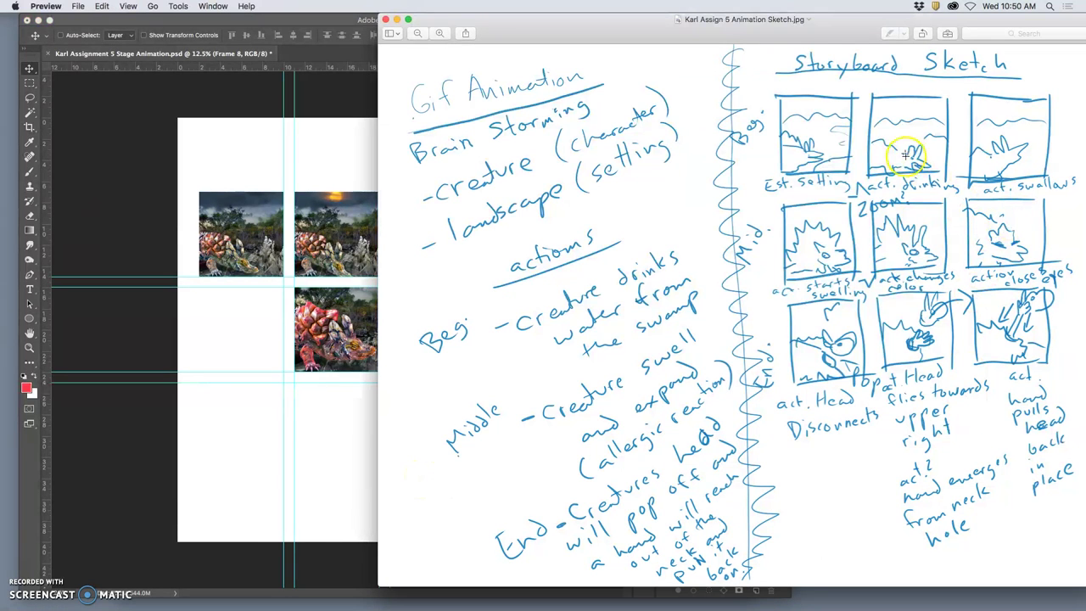
left_click(347, 536)
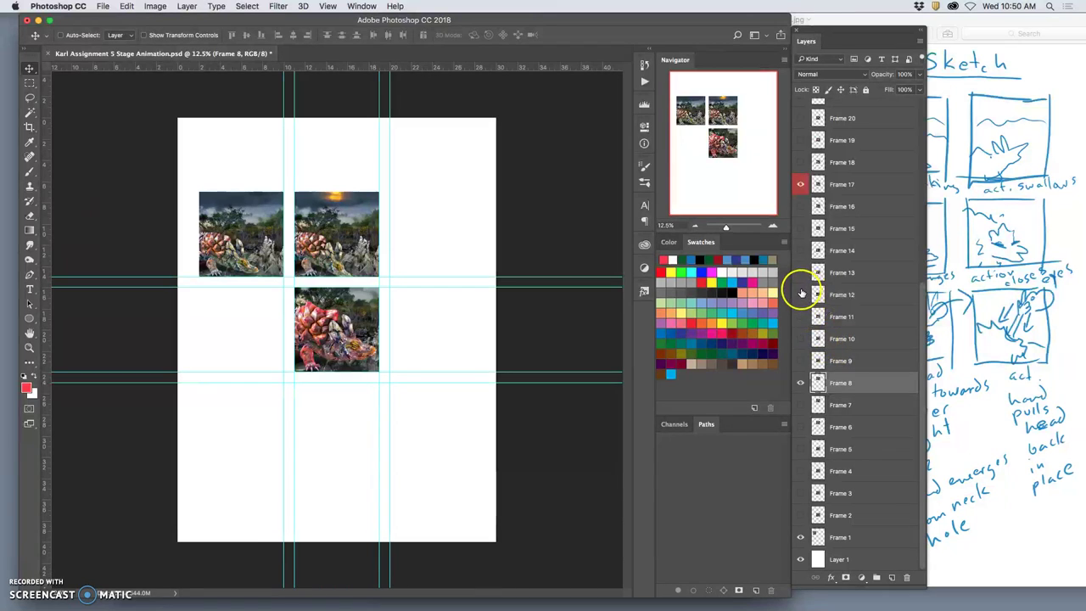
- Move Frame 13's image into the top-right cell and compare it with Frame 17
left_click(842, 272)
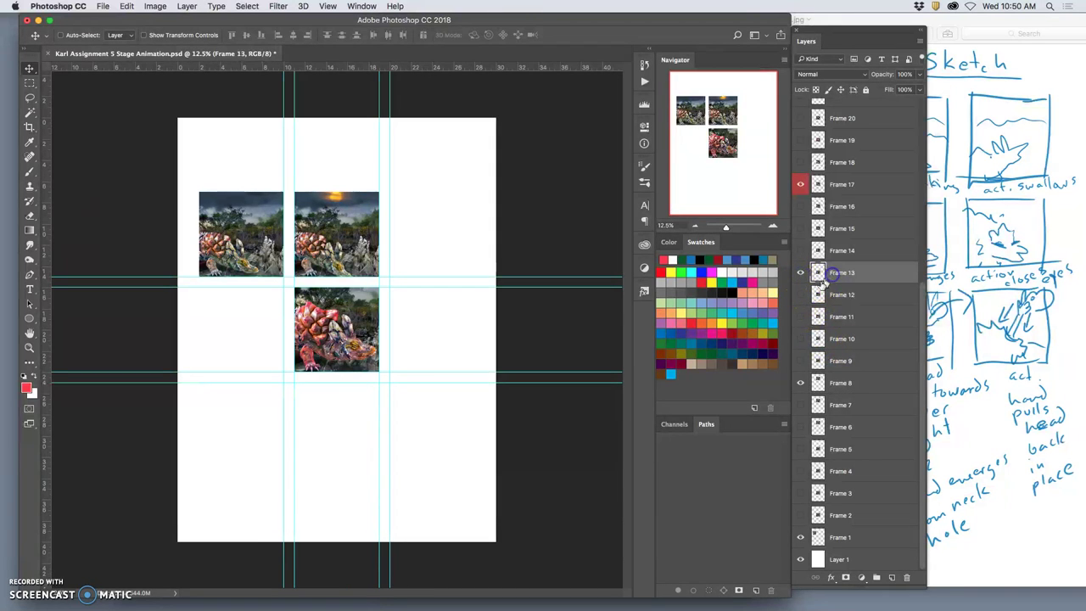
mouse_move(376, 315)
left_mouse_down()
mouse_move(364, 322)
mouse_move(421, 302)
mouse_move(474, 209)
mouse_move(466, 233)
mouse_move(452, 235)
left_mouse_up()
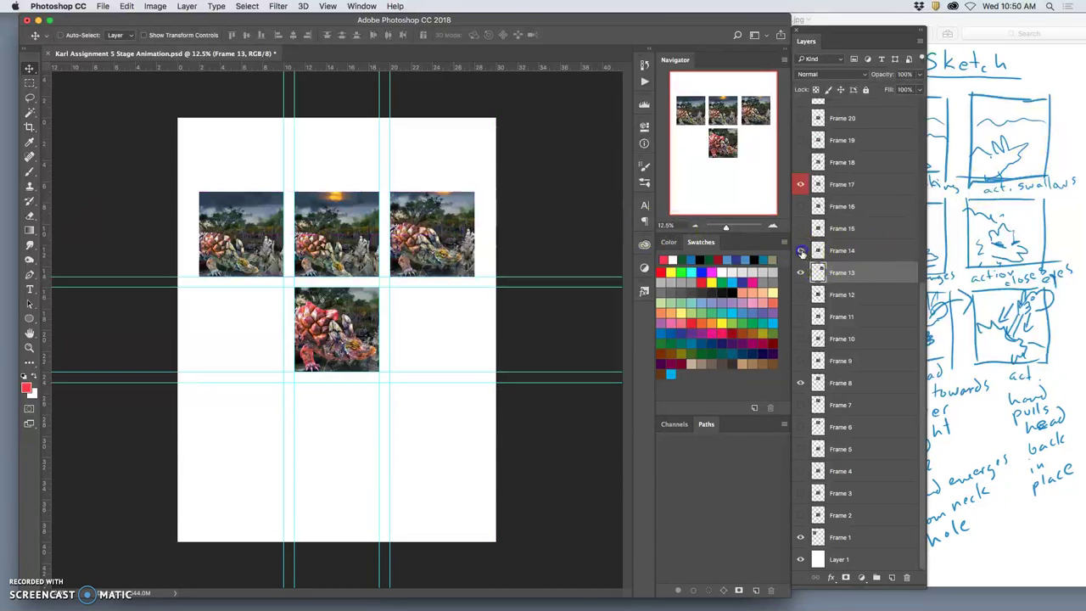
left_click(800, 184)
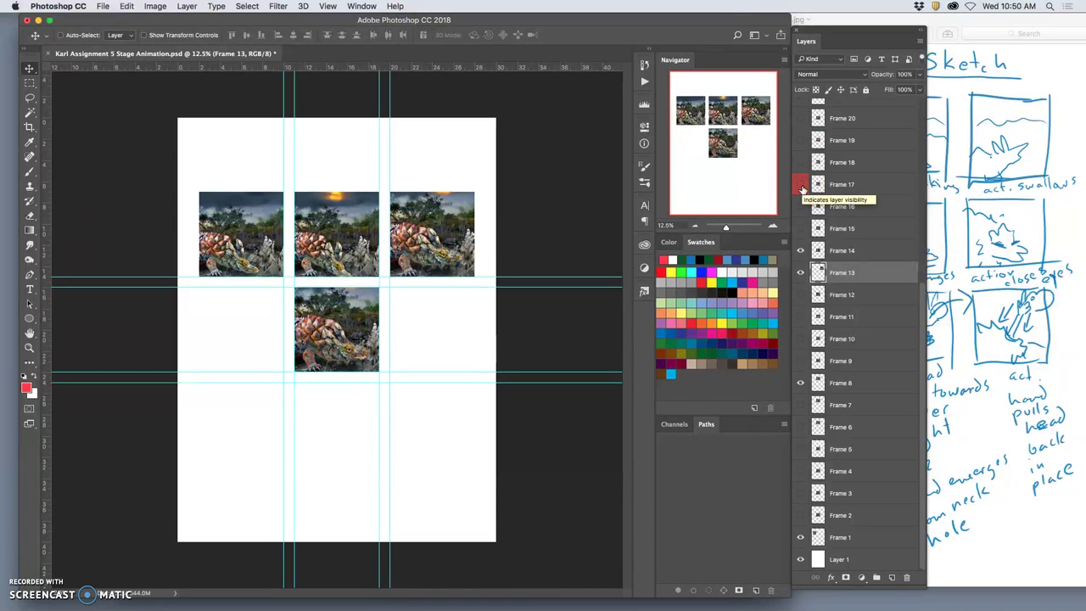
left_click(800, 184)
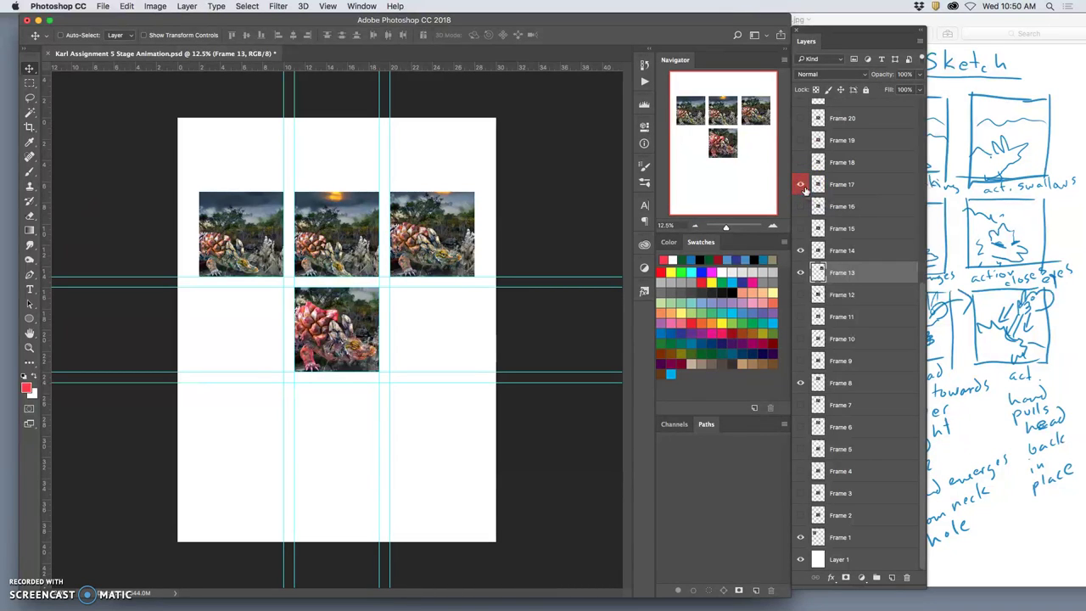
- Hide Frame 13 and place Frame 14 in the top-right cell instead
left_click(800, 272)
left_click(839, 251)
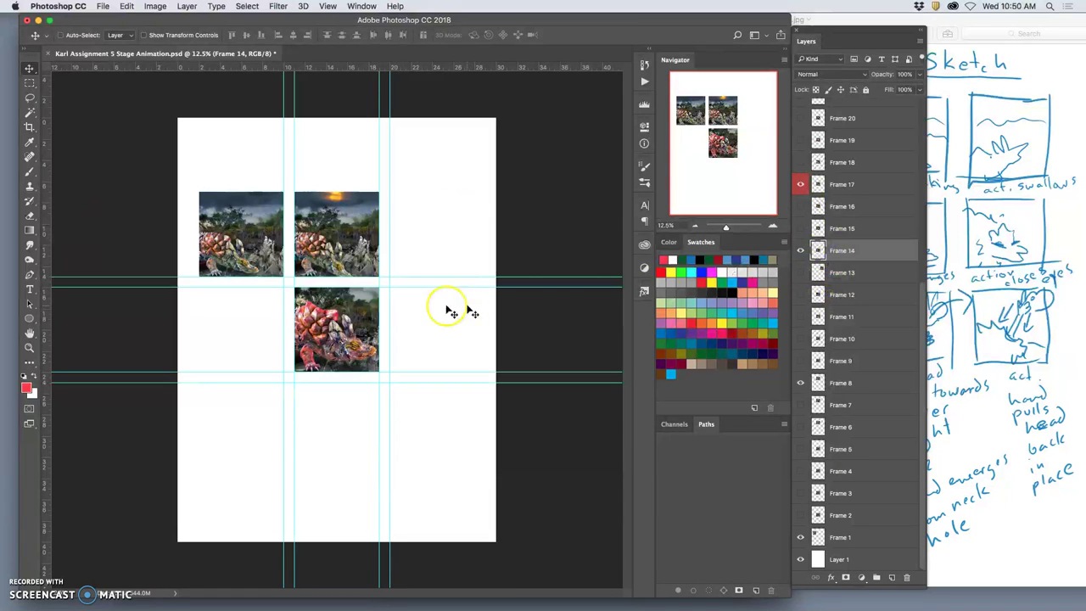
left_click_drag(339, 320, 431, 227)
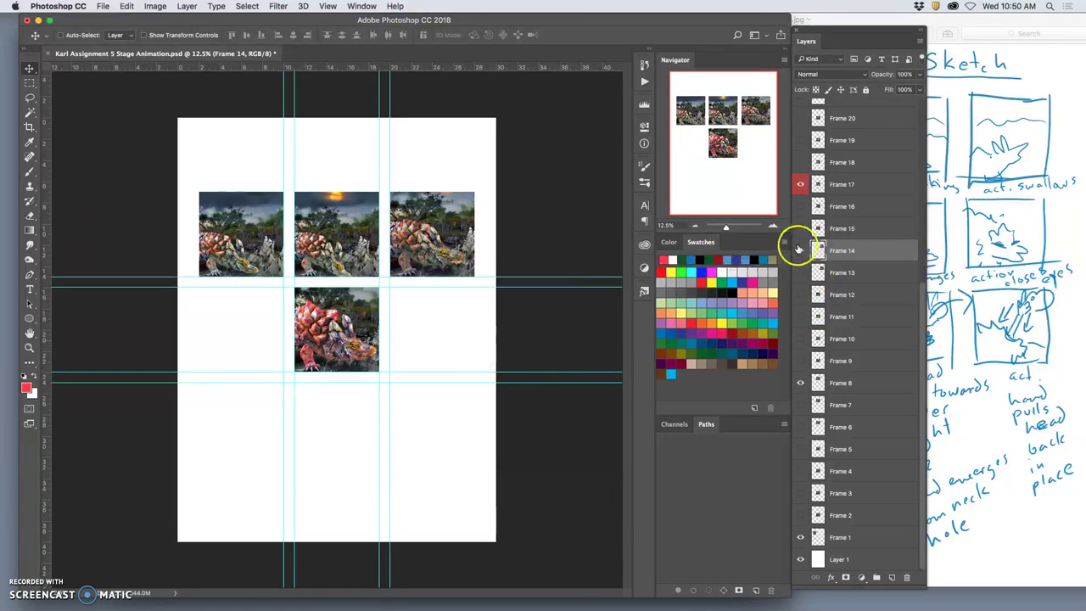
left_click(800, 184)
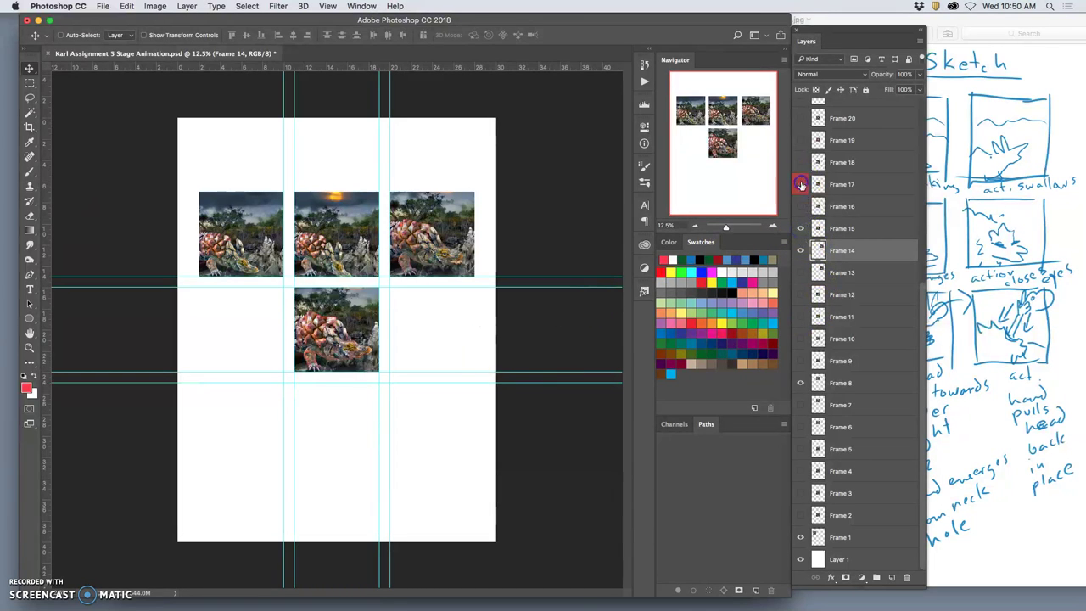
left_click(800, 184)
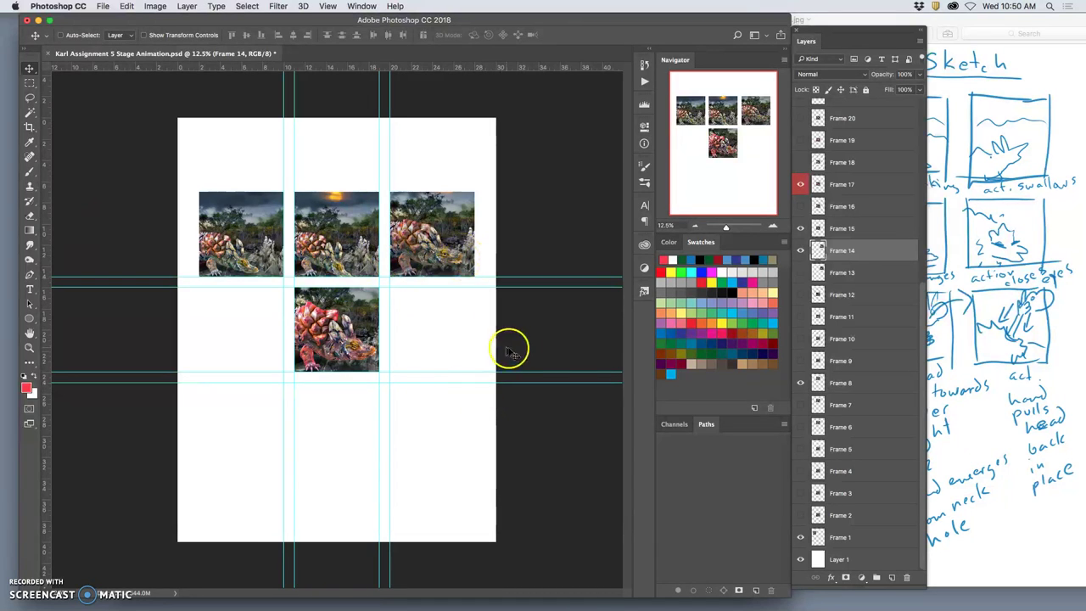
- Compare Frame 14 on and off, then move Frame 15 into the middle row's left cell
left_click(799, 252)
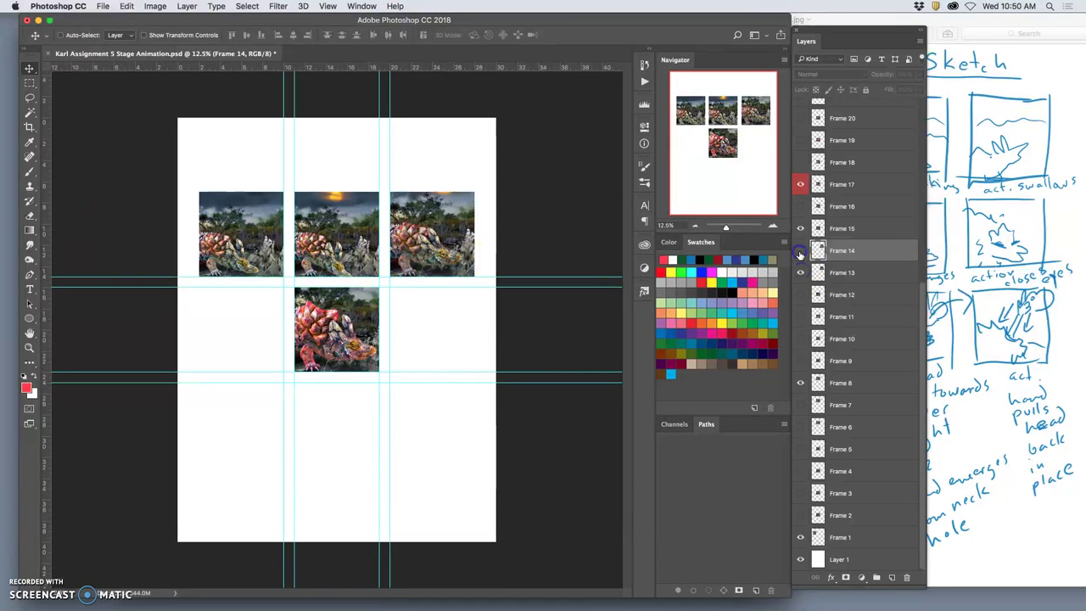
left_click(799, 252)
left_click(799, 252)
left_click(799, 251)
left_click(799, 247)
left_click(800, 228)
left_click(817, 228)
left_click_drag(338, 327, 248, 331)
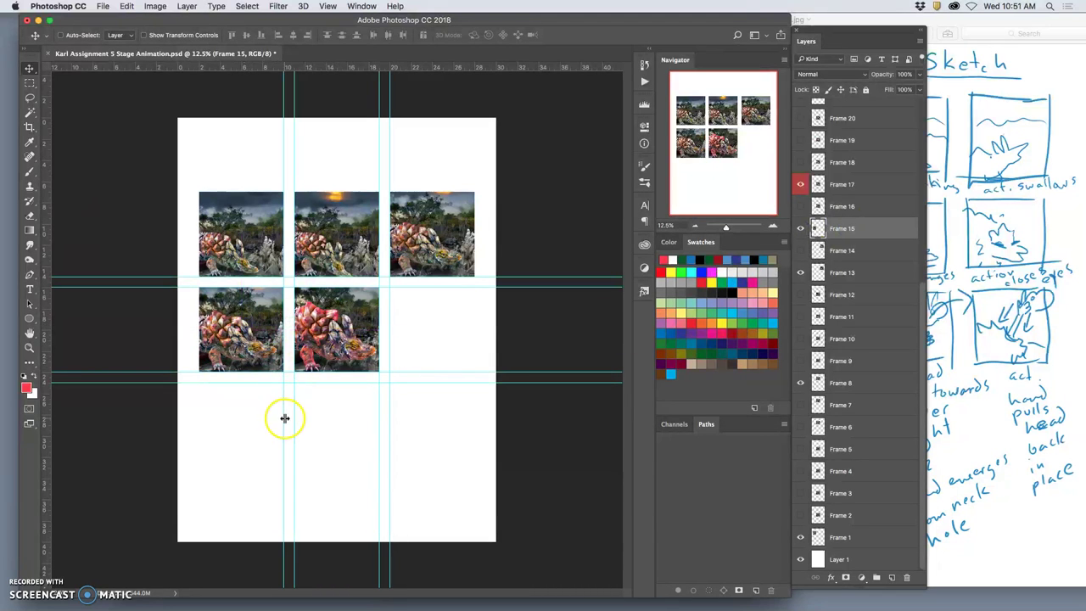
- Try Frame 16, then Frame 14, in the middle row's left cell
left_click(800, 207)
left_click(800, 228)
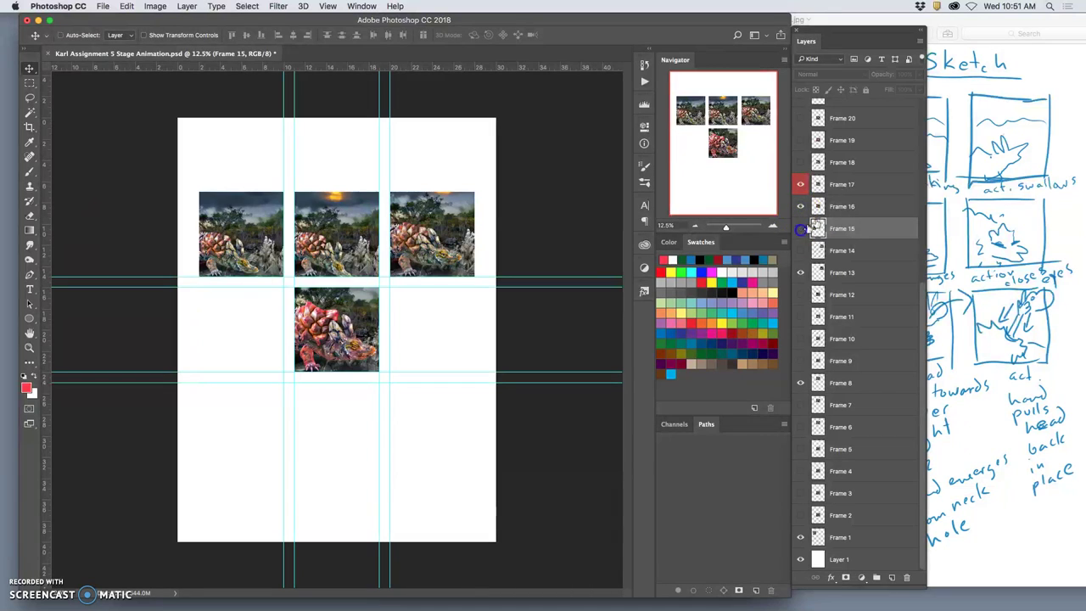
left_click(831, 212)
left_click_drag(331, 317, 264, 321)
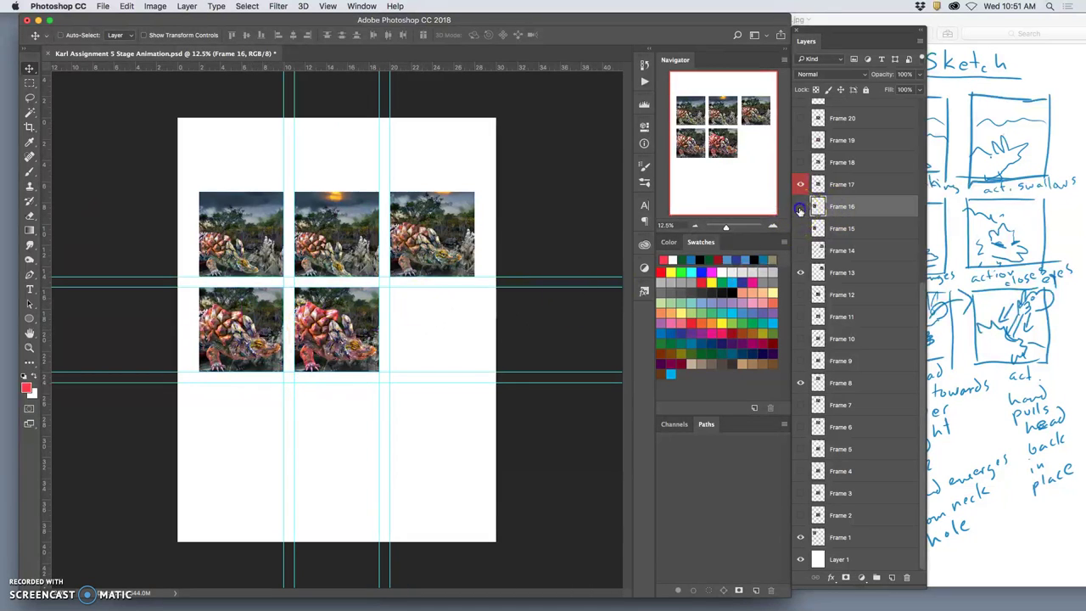
left_click(799, 207)
left_click(800, 251)
left_click(845, 252)
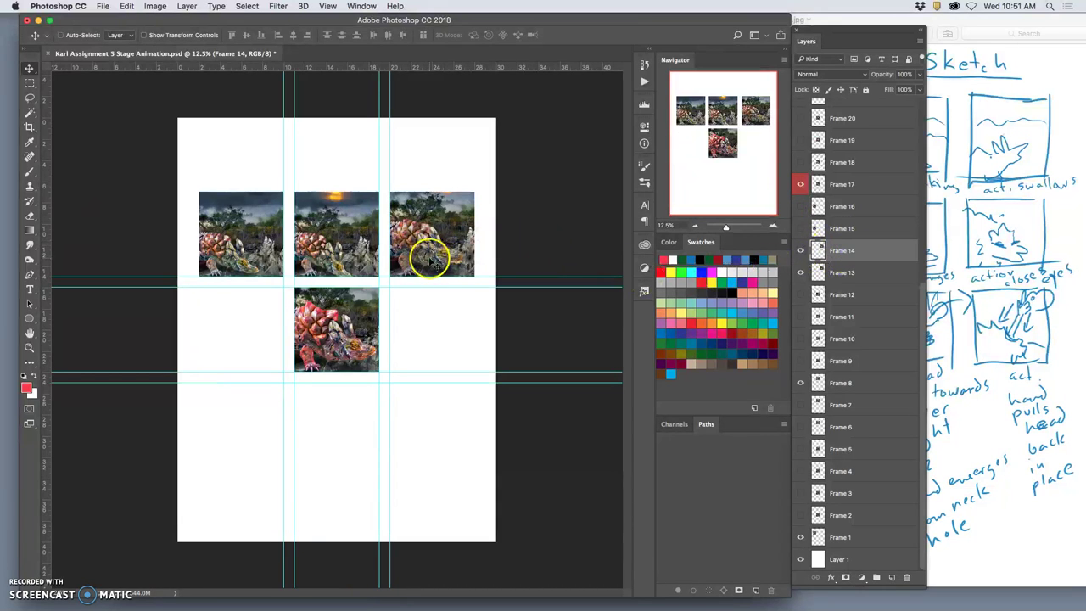
left_click_drag(432, 255, 241, 350)
left_click(284, 360)
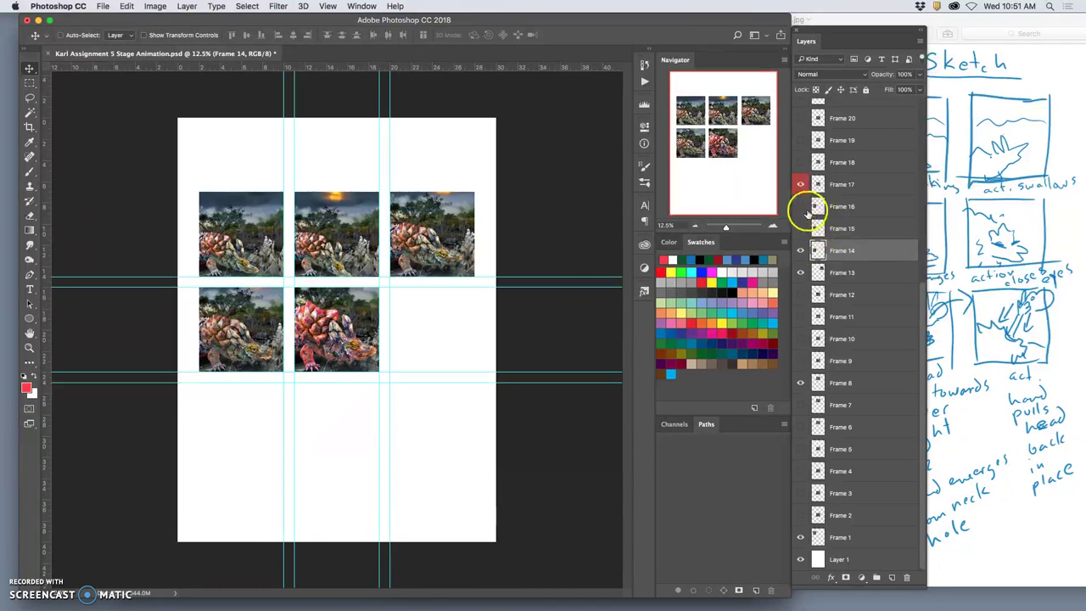
- Toggle Frames 16 and 15 on and off to compare their poses
left_click(801, 207)
left_click(801, 209)
left_click(801, 208)
left_click(801, 208)
left_click(802, 229)
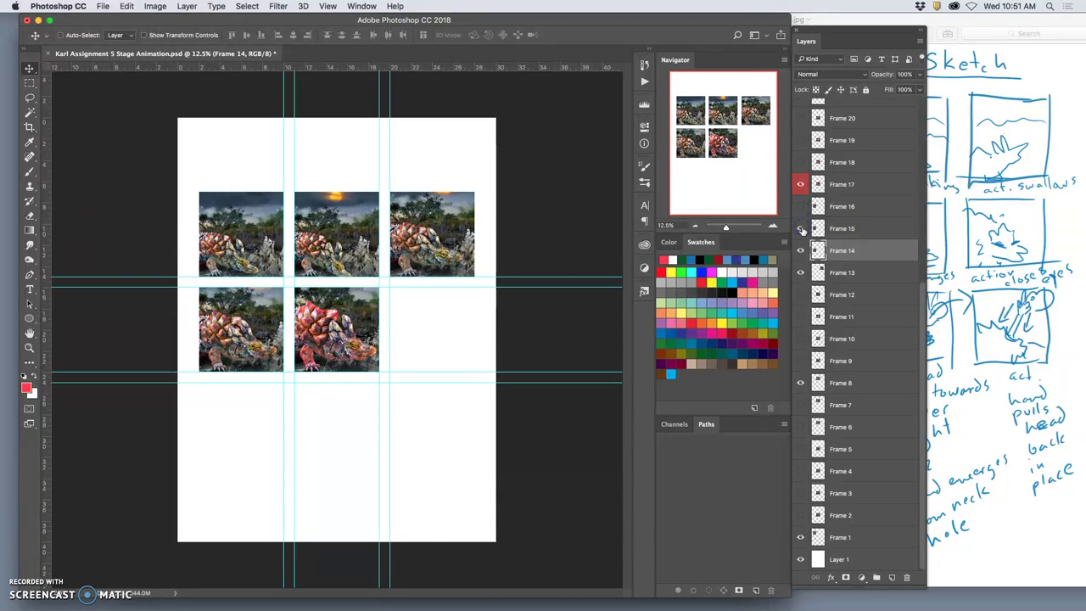
left_click(800, 229)
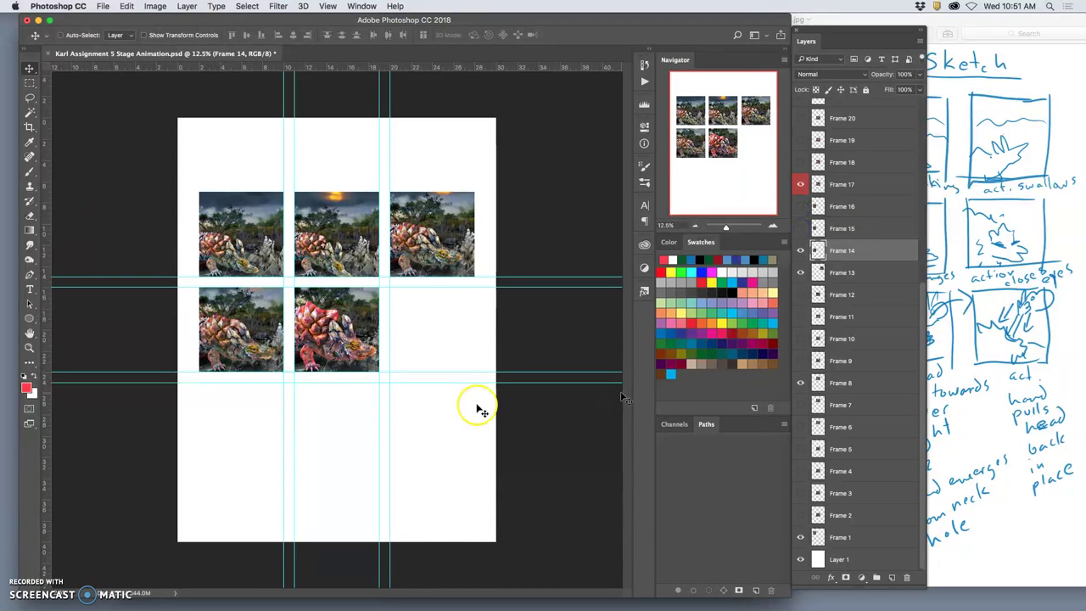
- Select Frame 17 and toggle its visibility to compare poses
left_click(857, 184)
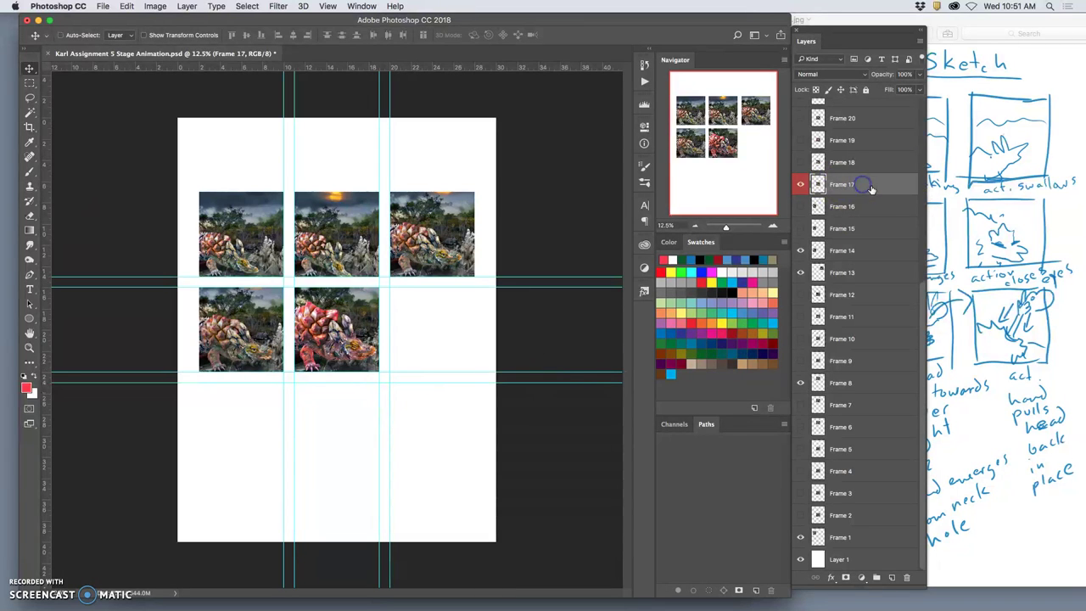
scroll(857, 181, "up", 1)
left_click(699, 254)
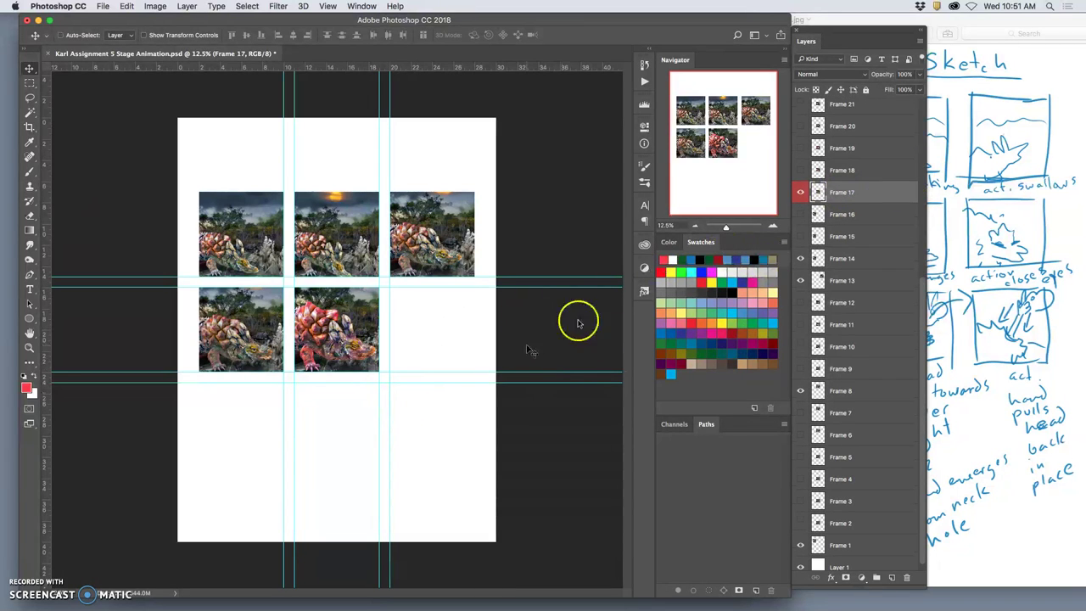
left_click(798, 181)
left_click(798, 172)
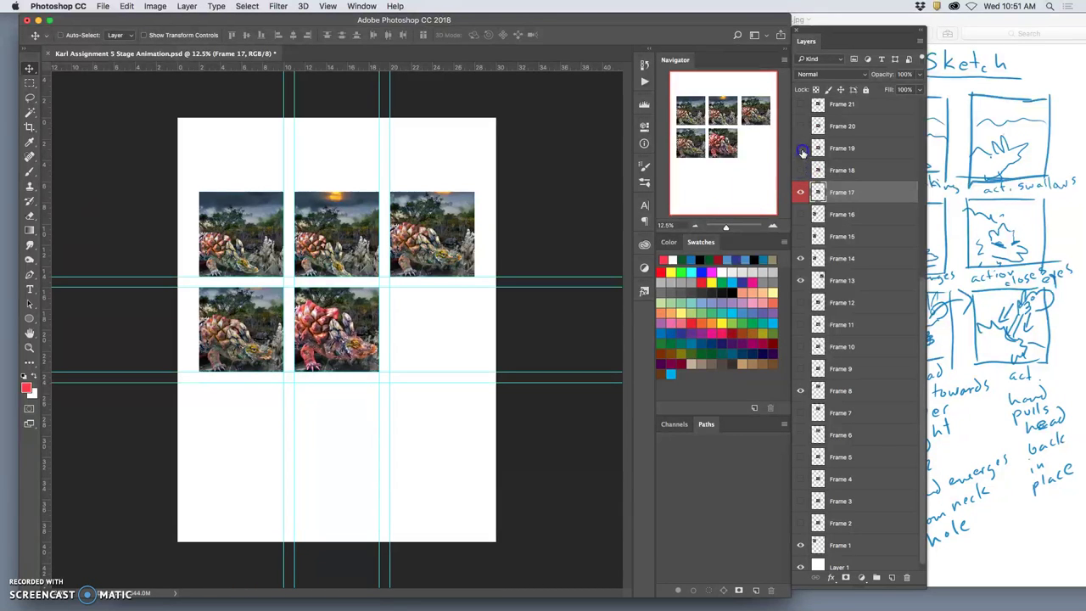
- Show Frame 20 and move its turtle image into the middle row's right cell
scroll(800, 151, "up", 1)
left_click(799, 151)
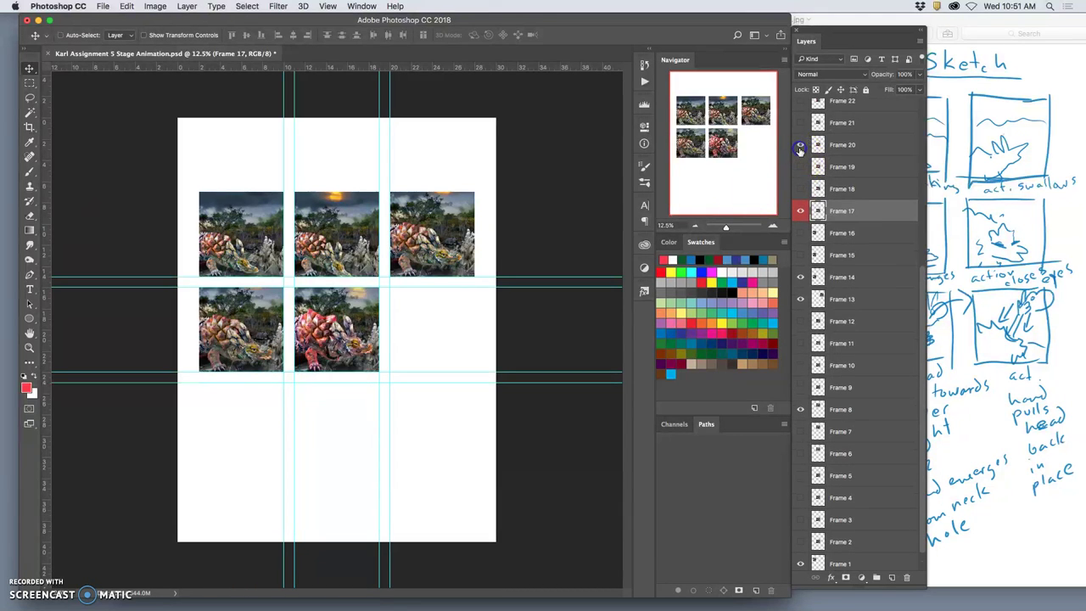
left_click(799, 148)
left_click(799, 148)
left_click(843, 146)
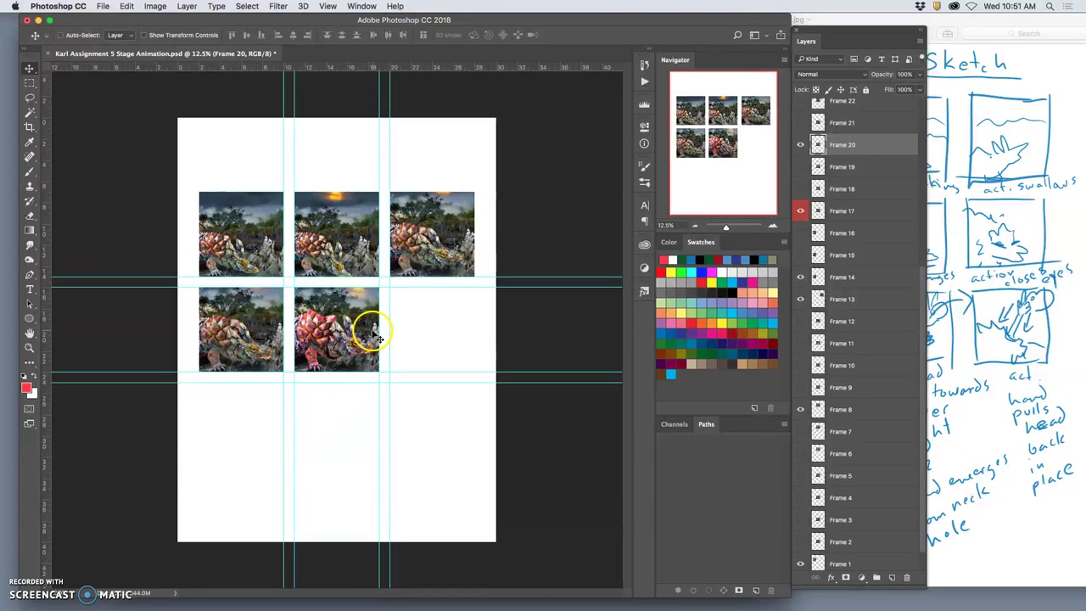
left_click_drag(354, 333, 482, 326)
- Preview Frames 21, 19 and 18 against Frame 20, leaving Frame 20 visible
scroll(810, 157, "up", 2)
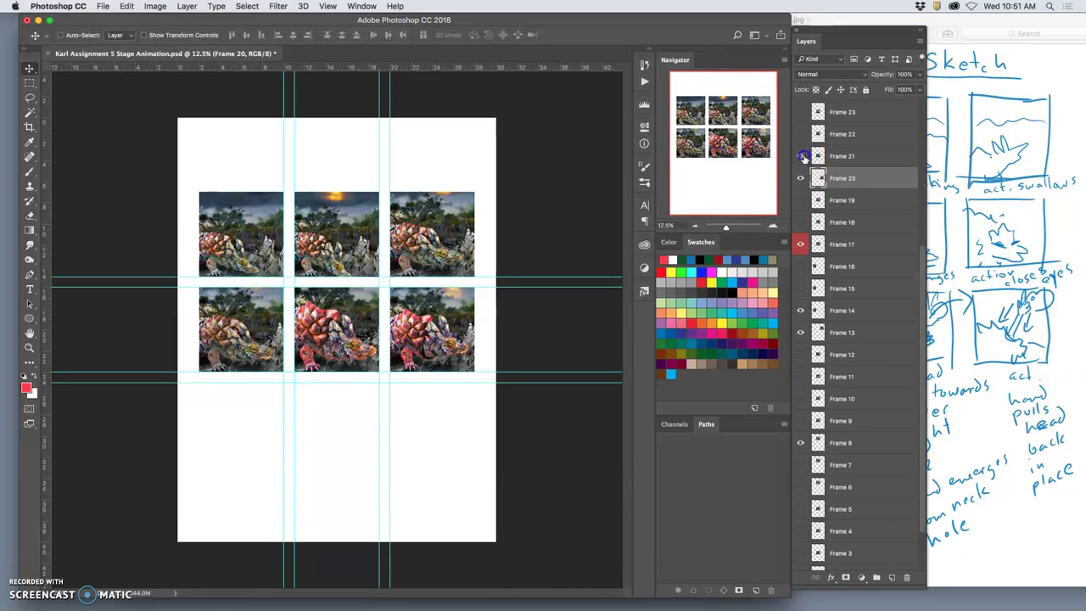
left_click(801, 157)
left_click(800, 157)
left_click(799, 179)
left_click(801, 199)
left_click(801, 199)
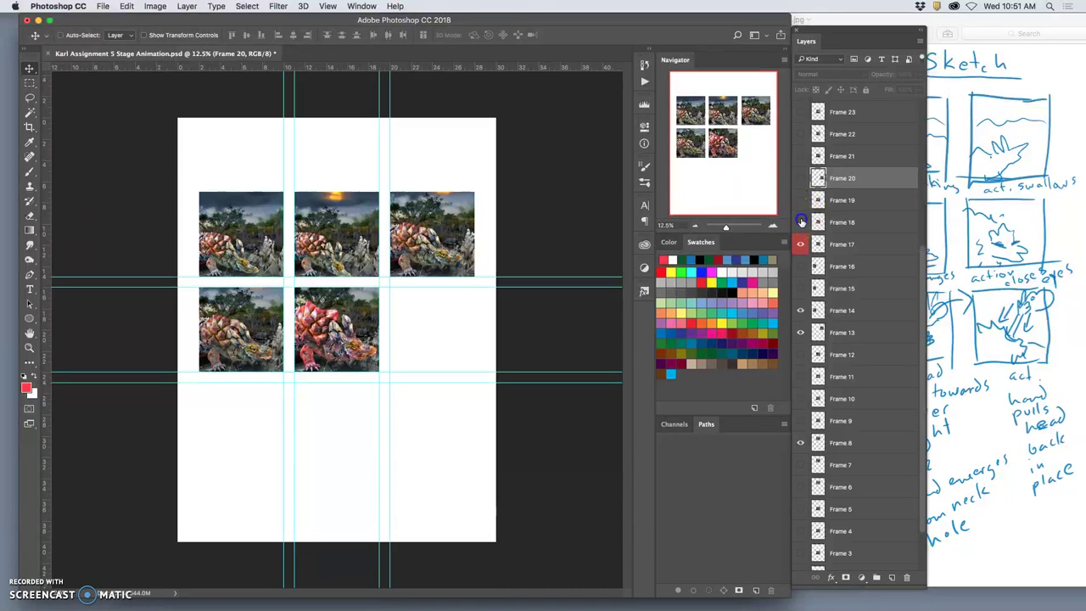
left_click(801, 200)
left_click(801, 200)
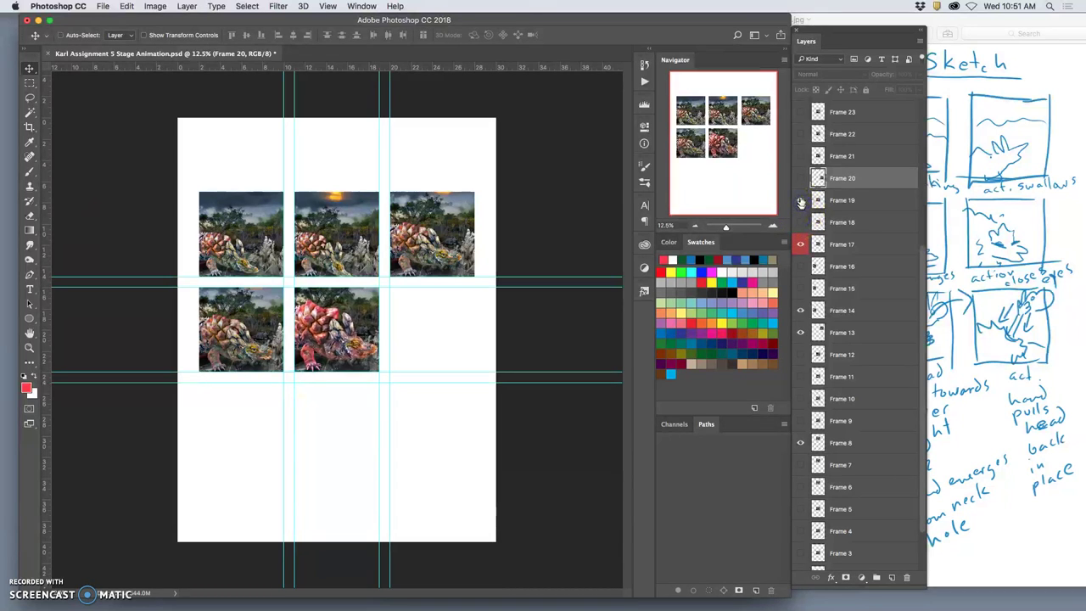
left_click(800, 179)
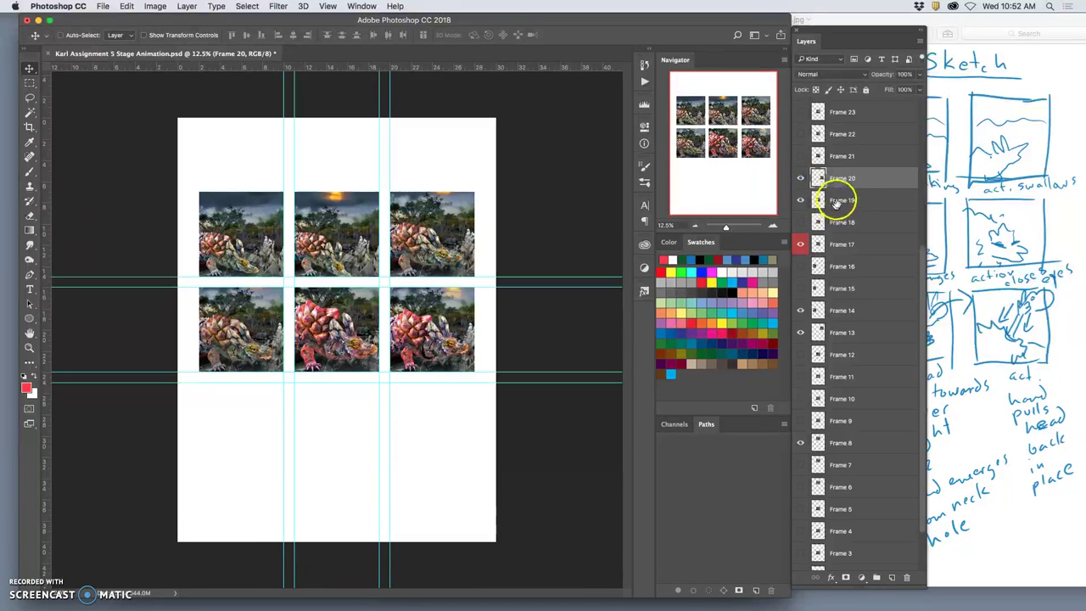
left_click(800, 178)
left_click(799, 178)
- Move Frame 20 to the bottom-left cell, Frame 17 to the middle-right cell, and hide Frame 19
left_click_drag(441, 367, 248, 463)
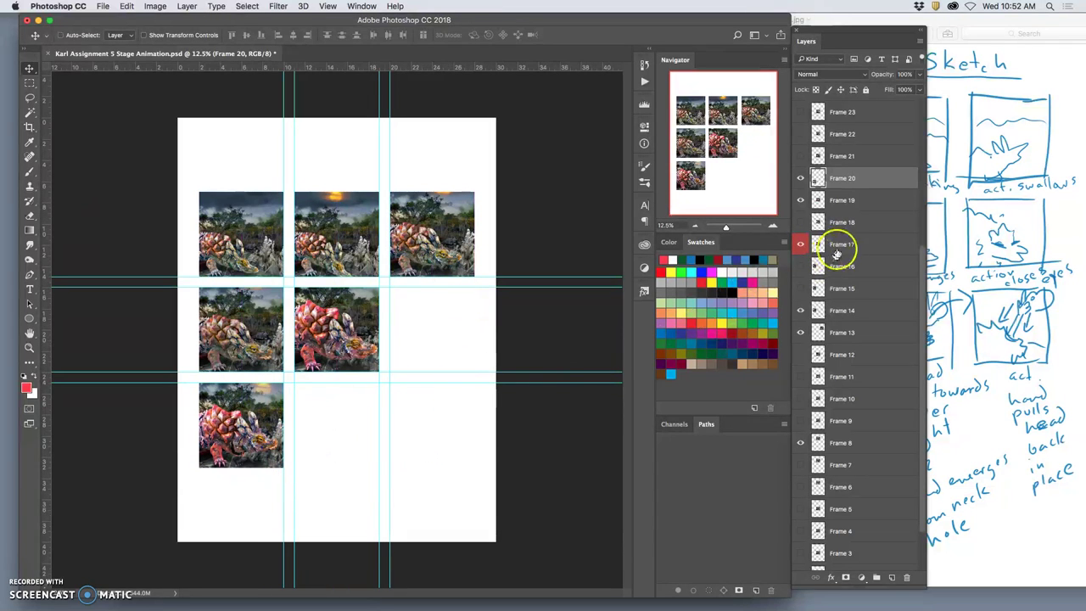
left_click(840, 243)
left_click_drag(358, 341, 448, 343)
left_click(799, 202)
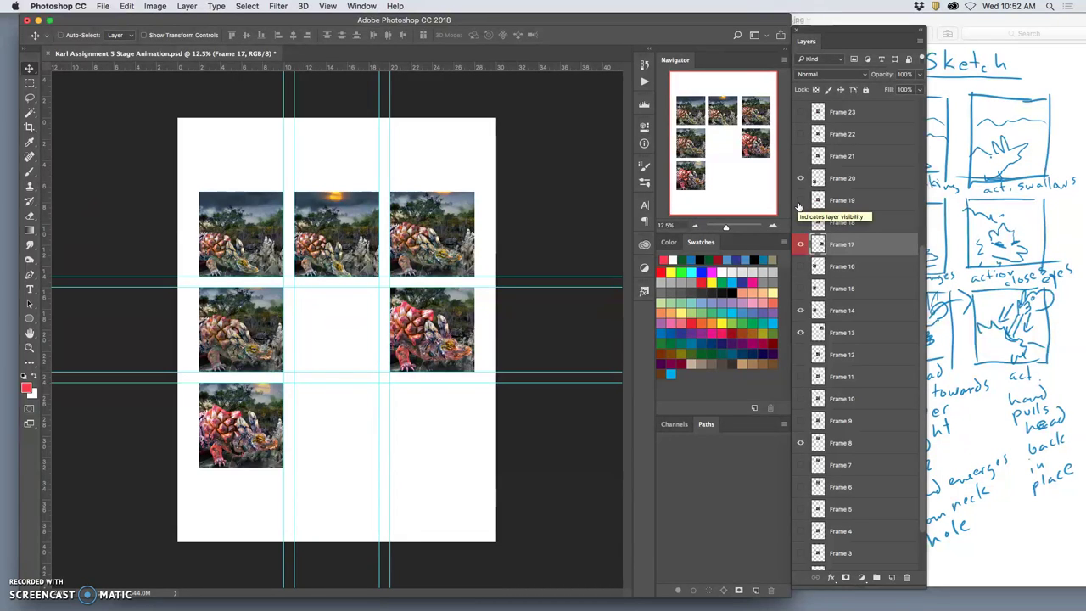
- Compare Frames 16 and 15, then move Frame 16 into the middle-centre cell
left_click(800, 268)
left_click(801, 268)
left_click(801, 289)
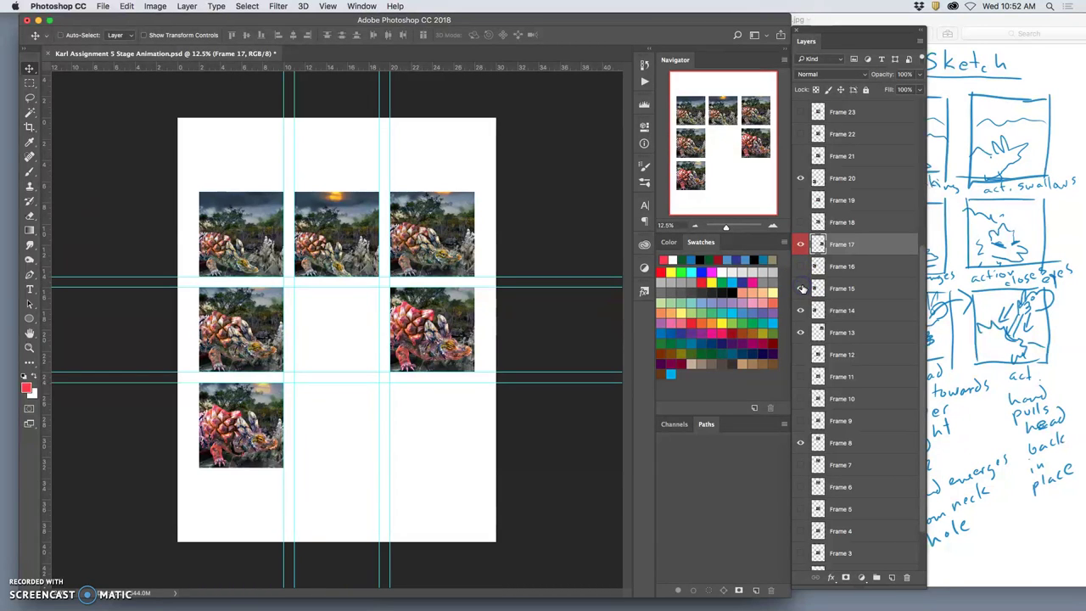
left_click(801, 288)
left_click(800, 268)
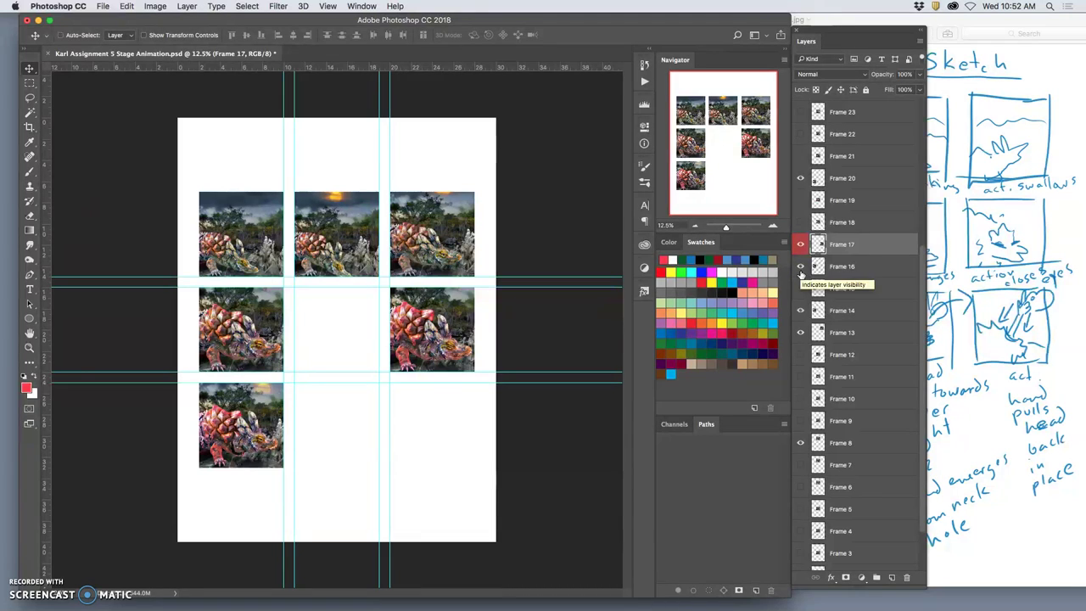
left_click(848, 266)
left_click_drag(266, 322, 359, 334)
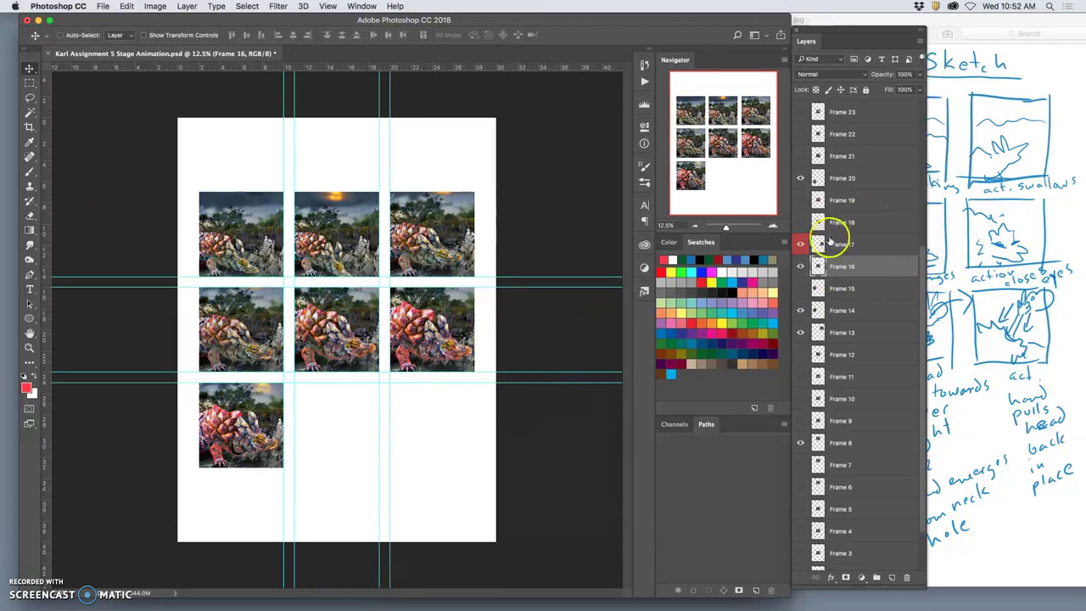
- Show Frame 21 and move its image into the bottom-middle cell
left_click(837, 180)
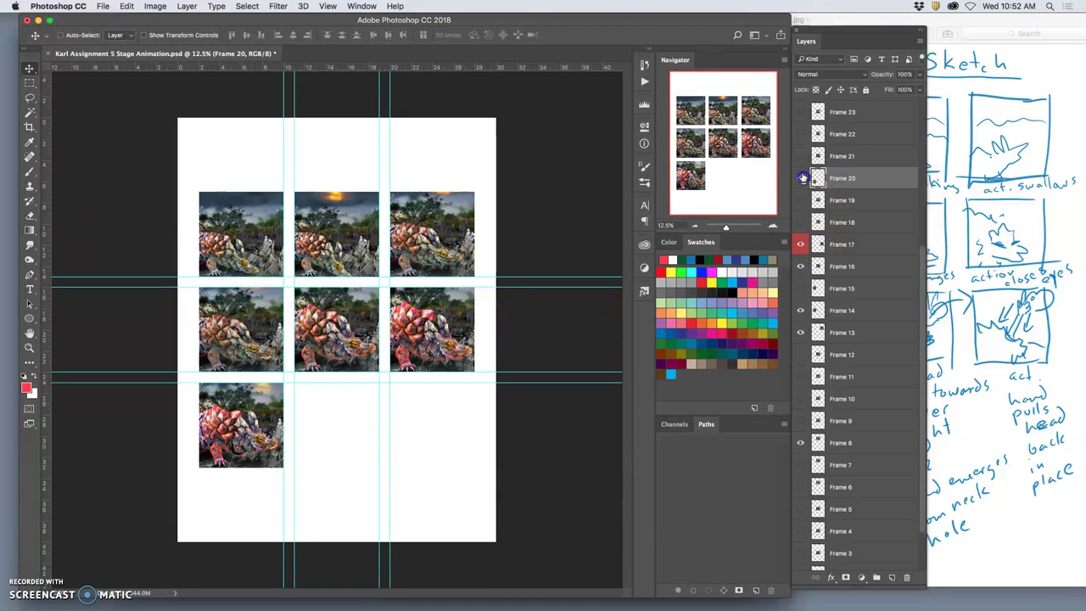
left_click(800, 157)
left_click(839, 158)
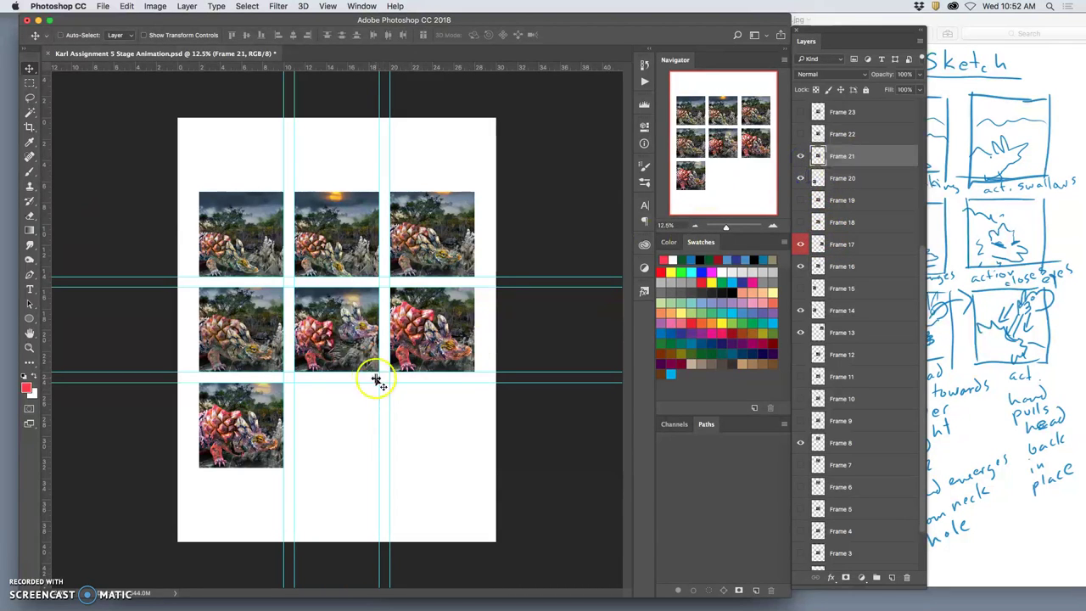
left_click_drag(357, 368, 339, 449)
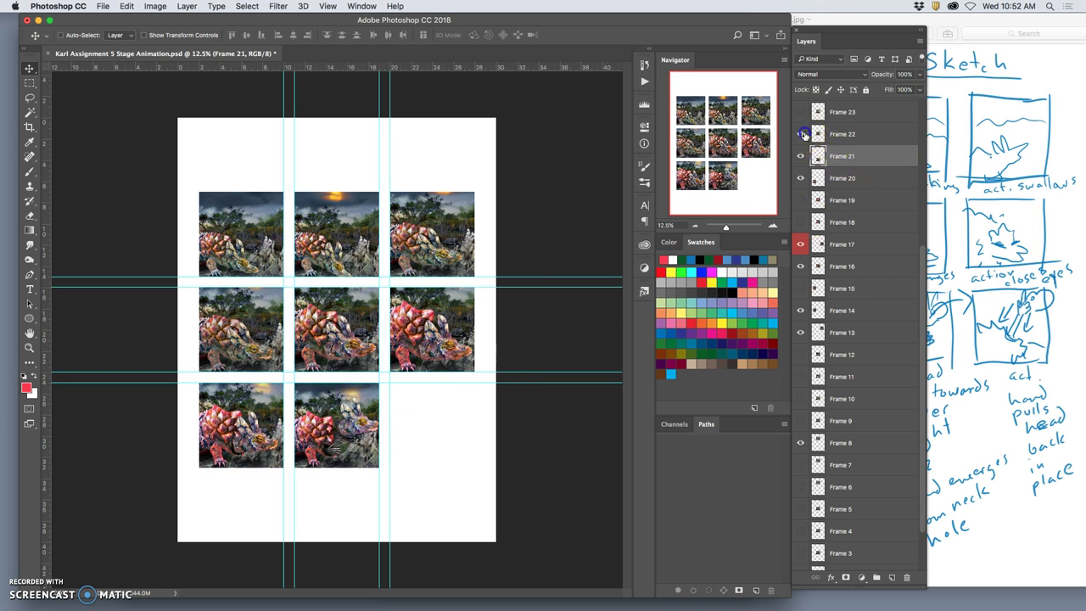
- Preview Frames 22 and 23, then move Frame 22 into the bottom-middle cell
left_click(802, 134)
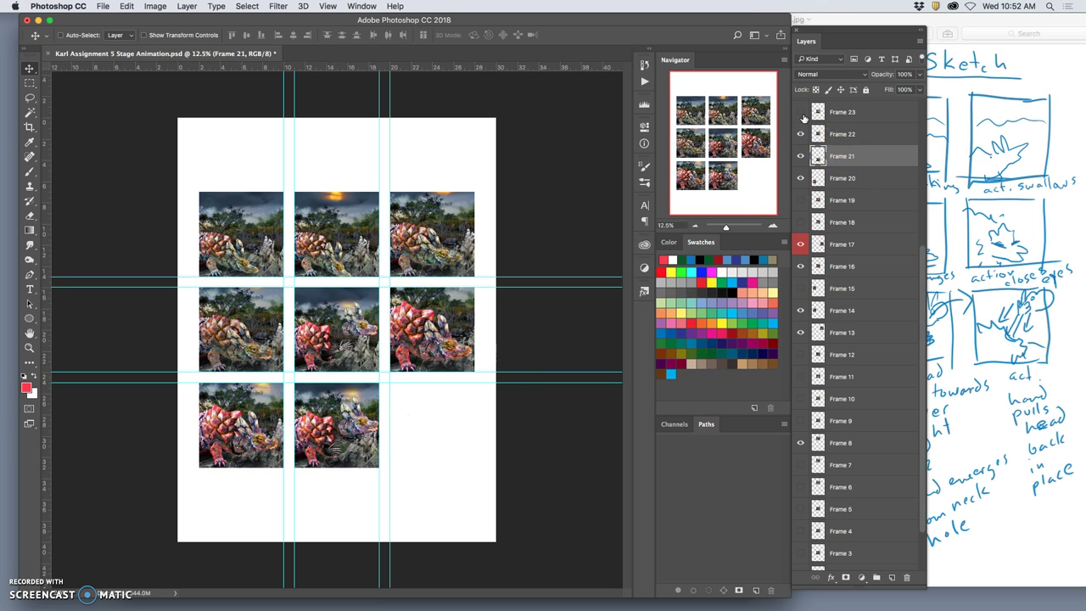
left_click(803, 115)
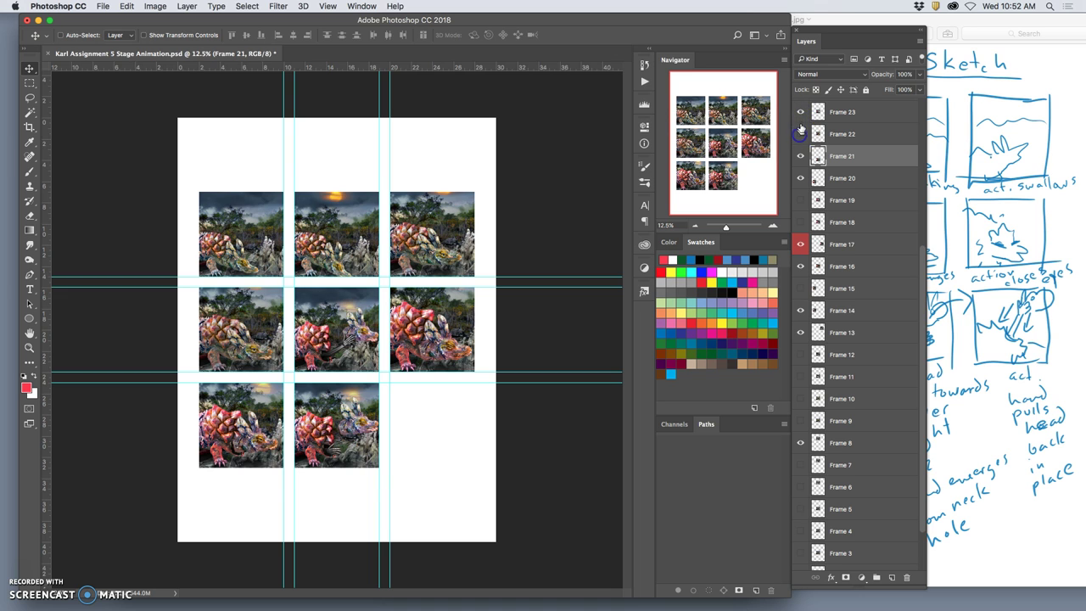
left_click(800, 112)
left_click(800, 134)
left_click(835, 136)
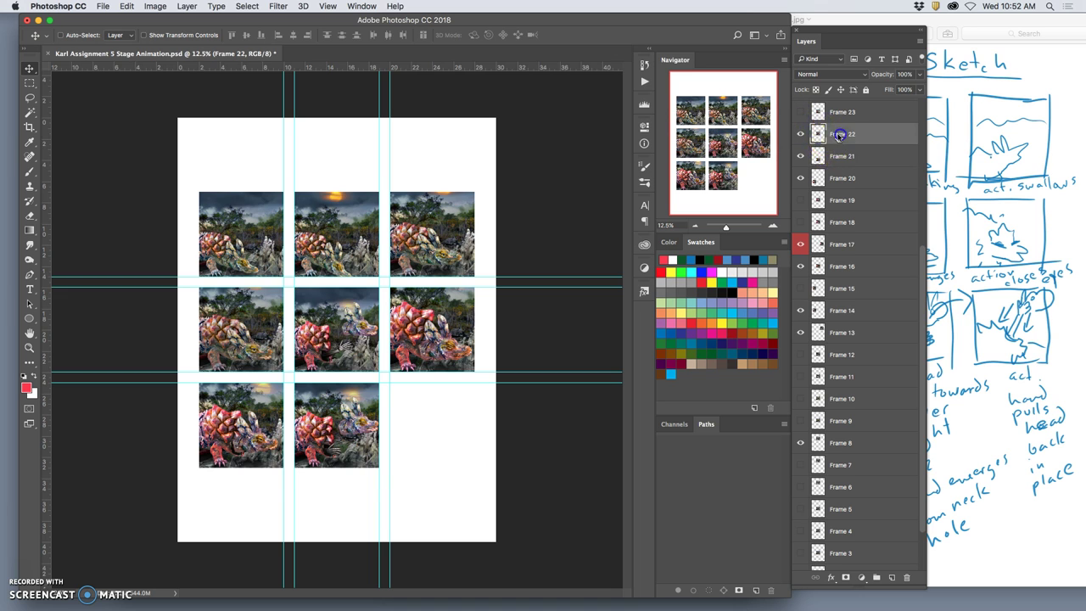
left_click_drag(350, 339, 349, 433)
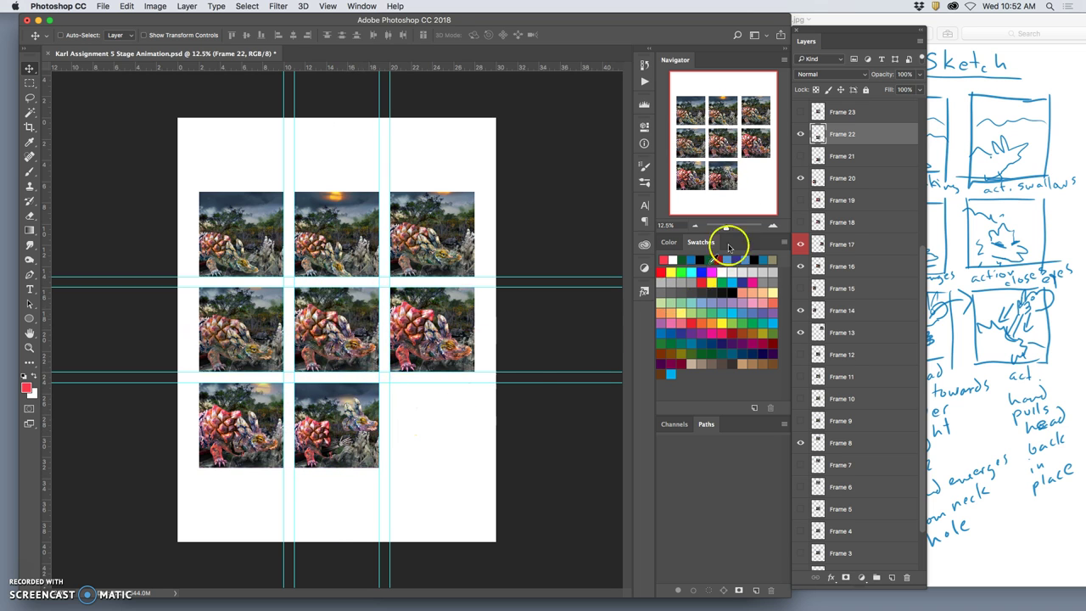
- Preview Frames 25–27 and move Frame 25 into the bottom-right cell
scroll(827, 157, "up", 5)
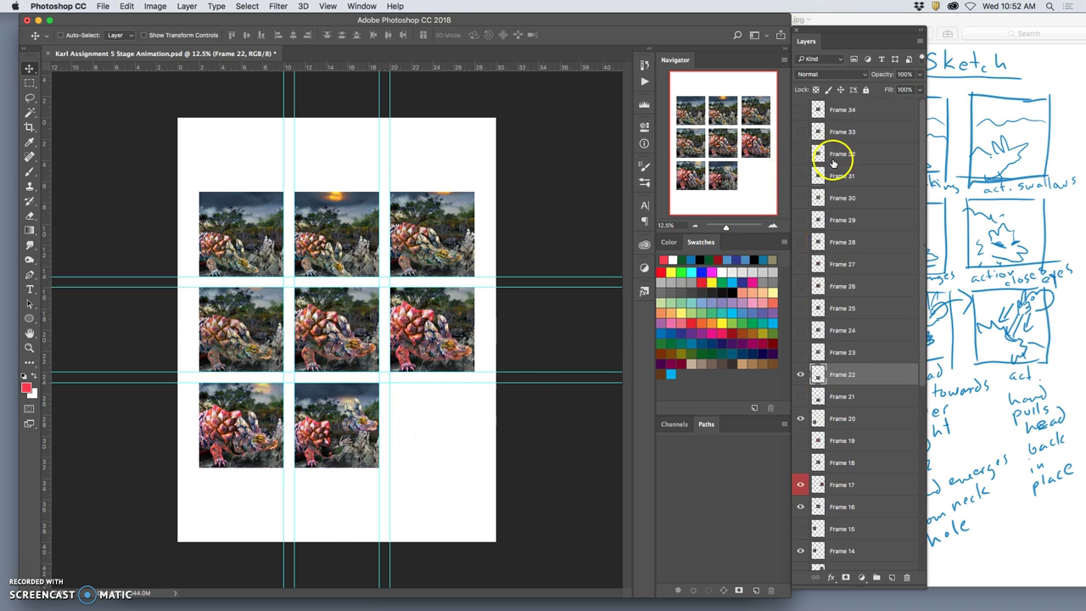
left_click(800, 310)
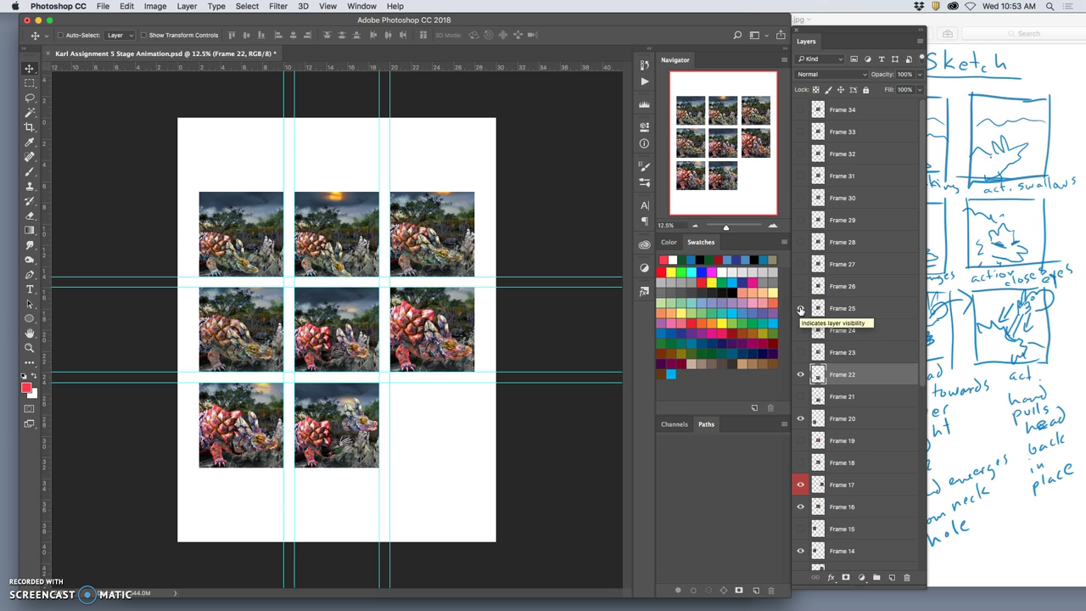
left_click(801, 264)
left_click(801, 283)
left_click(801, 266)
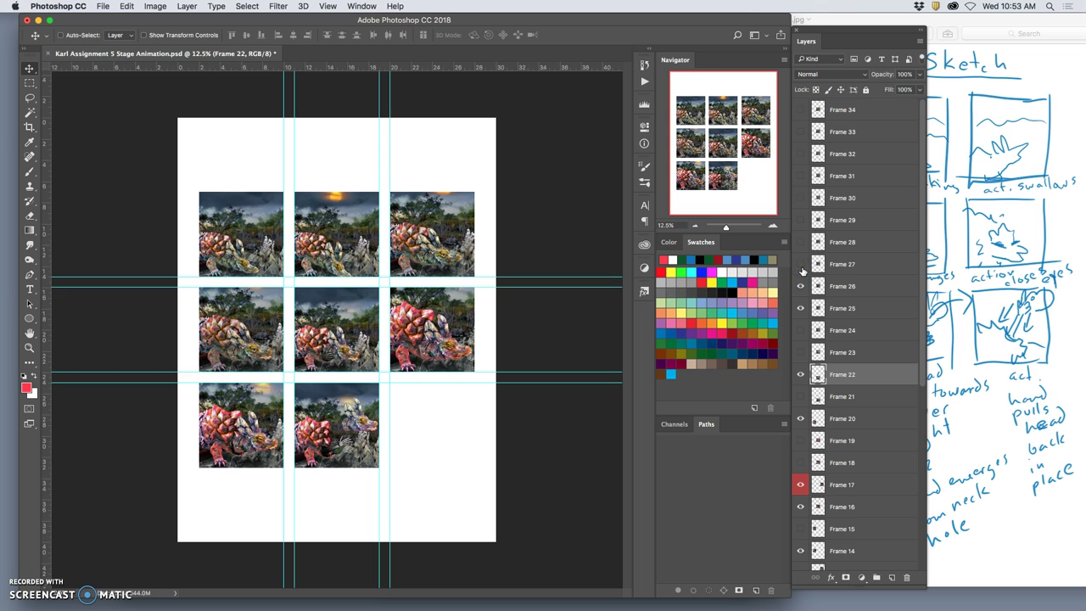
left_click(800, 286)
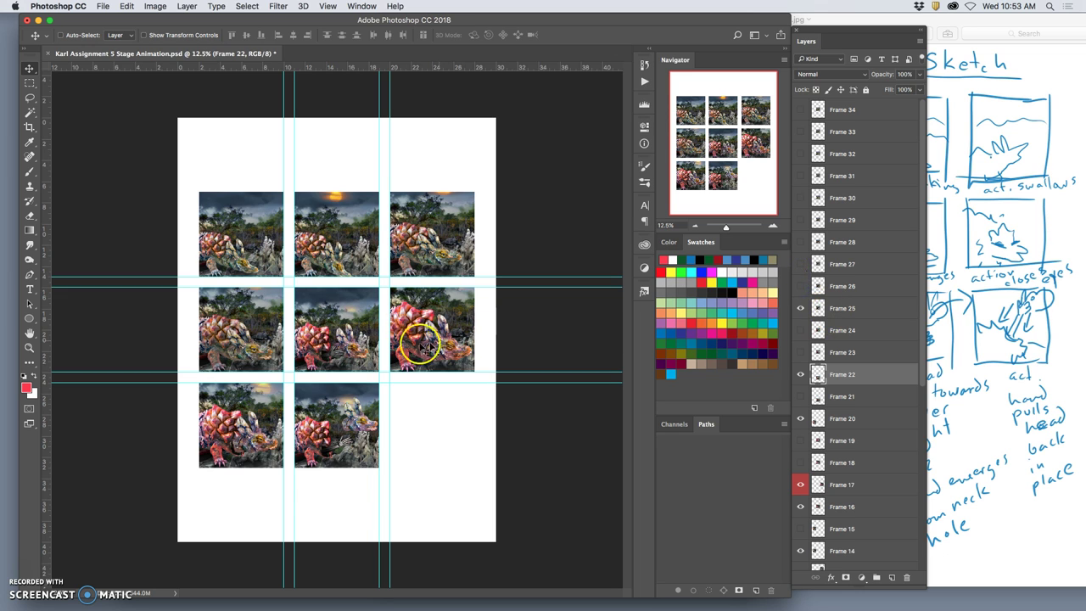
left_click(837, 315)
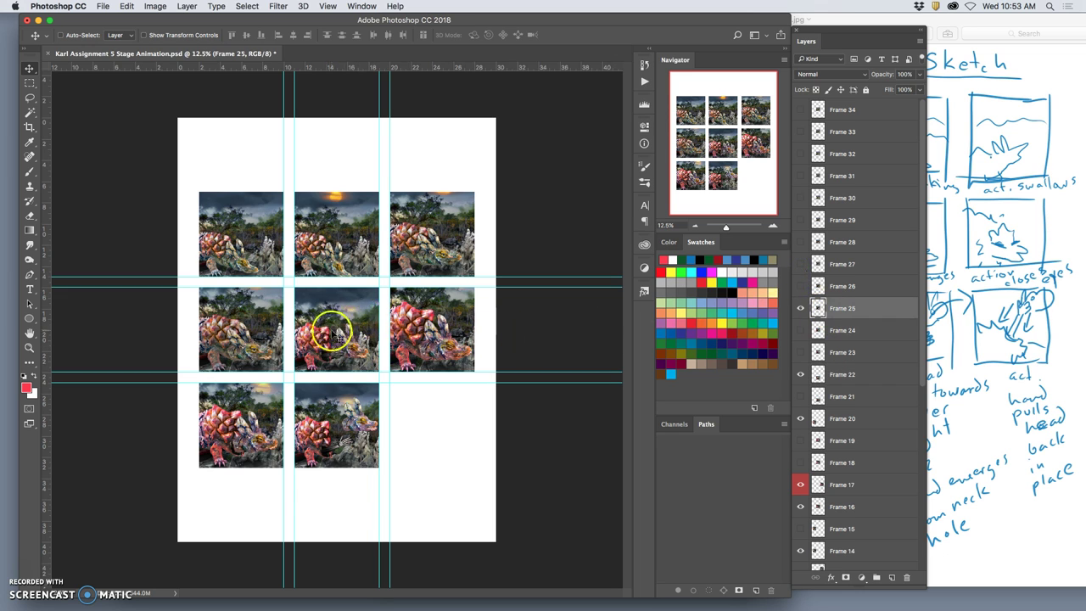
left_click_drag(333, 327, 429, 428)
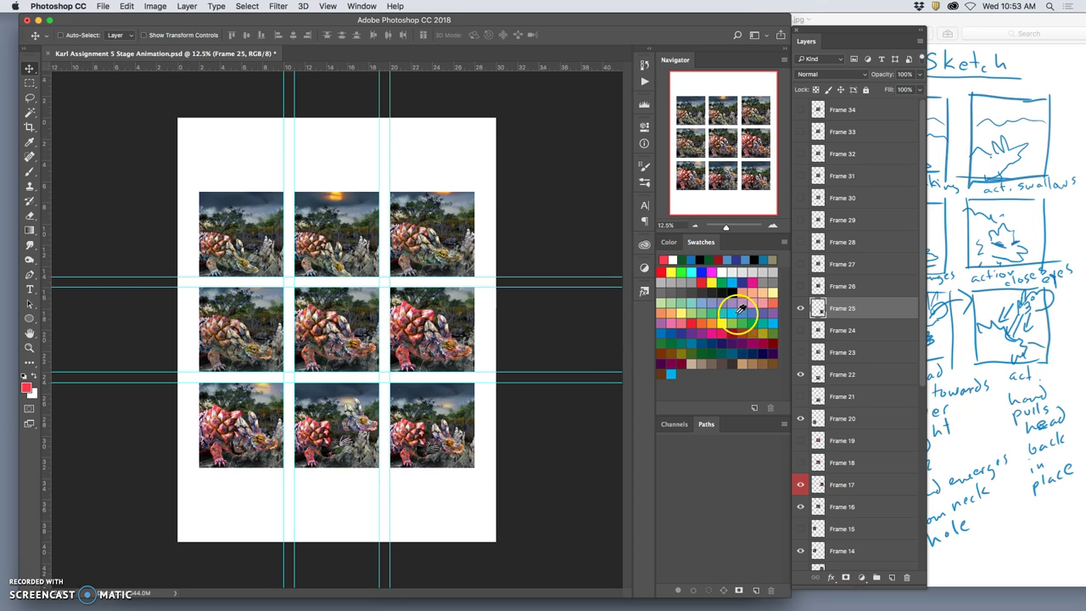
- Swap Frame 22 for Frame 23 in the bottom-middle cell, undoing an accidental Frame 25 nudge
left_click(799, 352)
left_click(800, 374)
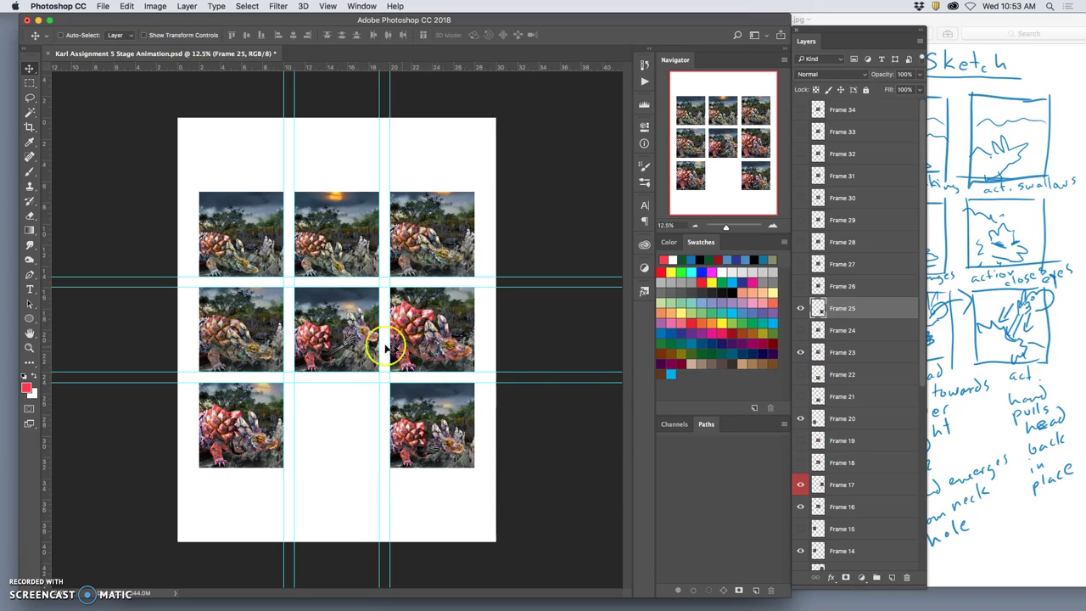
left_click_drag(343, 341, 346, 382)
key("ctrl+z")
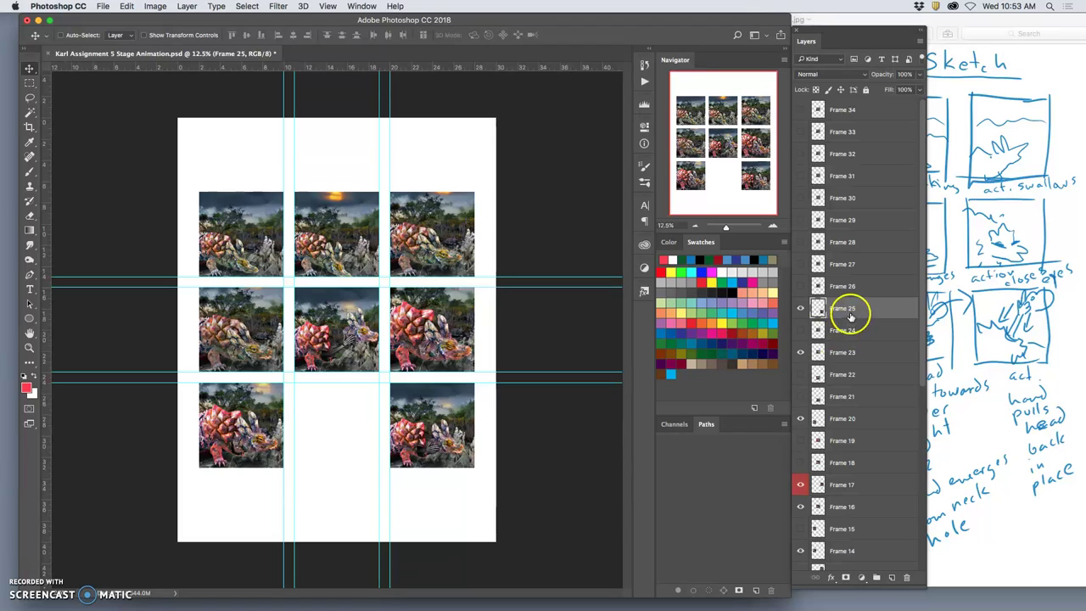
left_click(844, 352)
left_click_drag(339, 343, 342, 438)
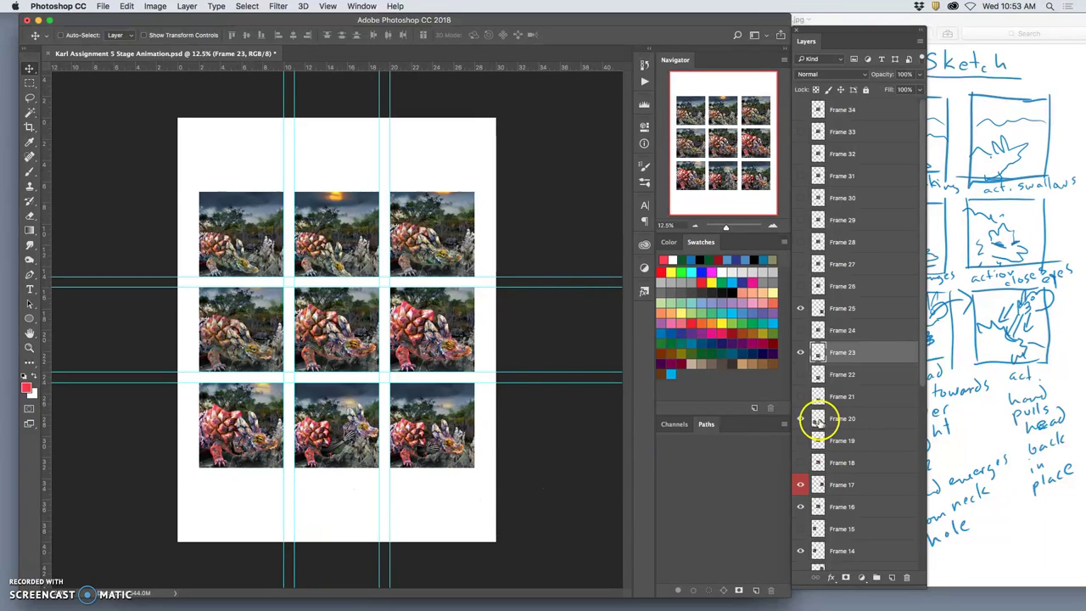
- Replace Frame 20 with Frame 21 in the bottom-left cell and check against the sketch
left_click(800, 419)
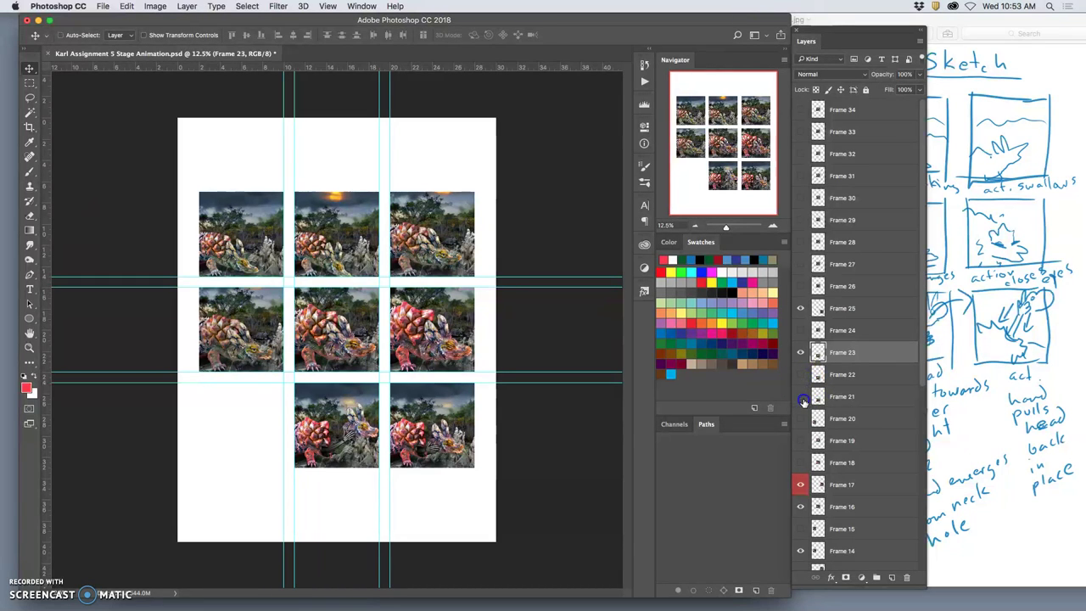
left_click(840, 397)
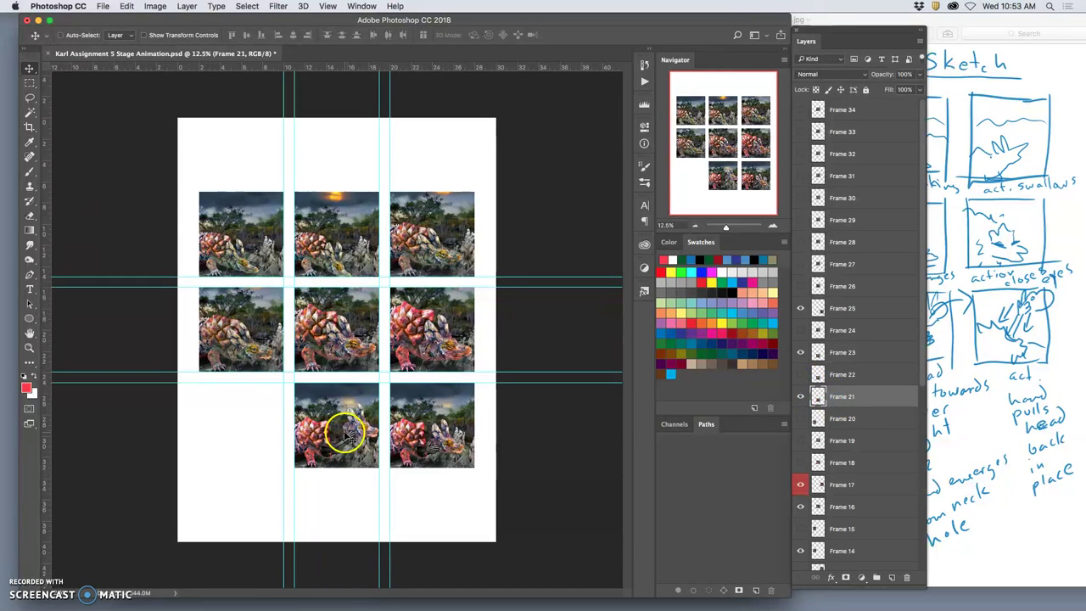
left_click_drag(329, 438, 246, 436)
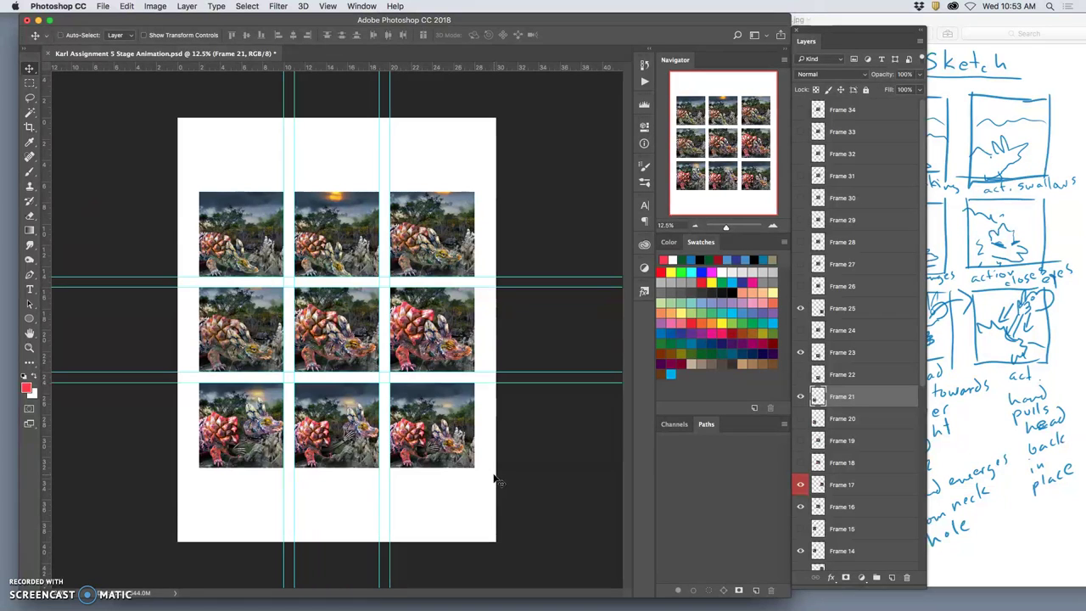
left_click(999, 371)
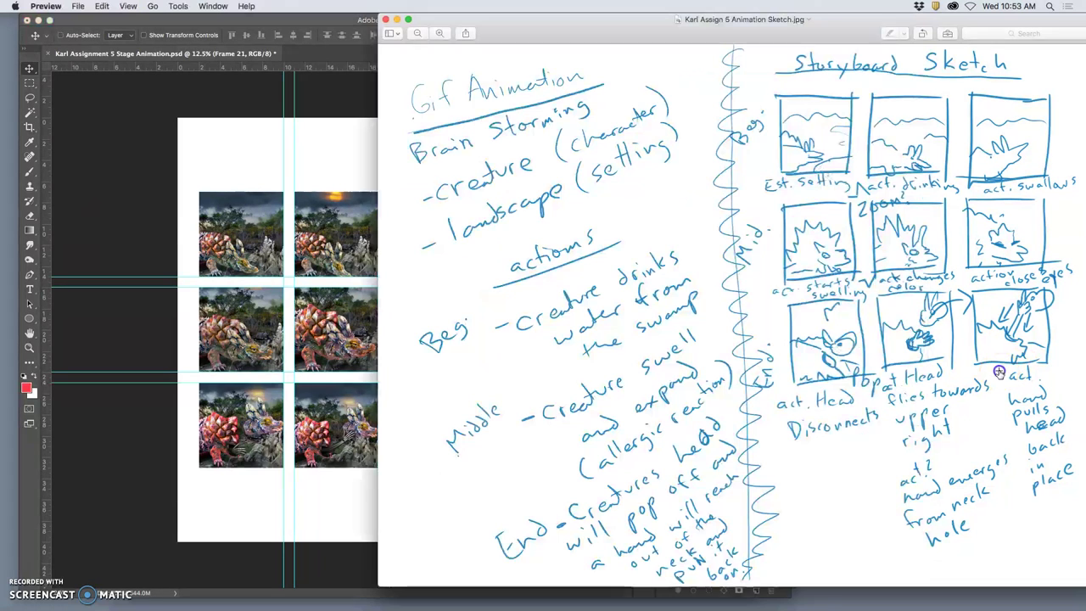
left_click(281, 513)
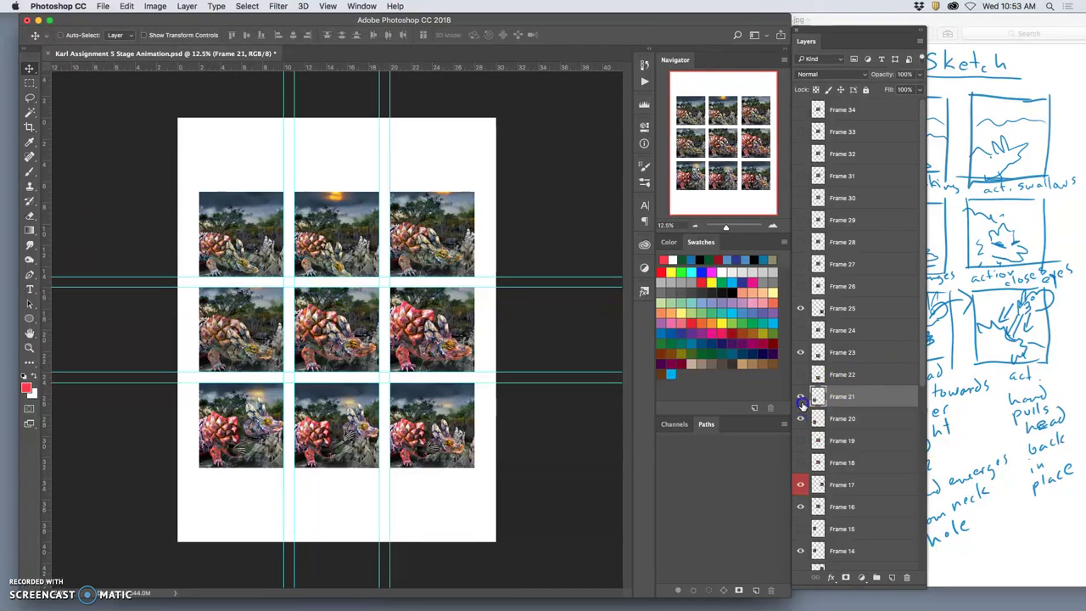
- Hide Frame 21 and the guides, inspect the grid at 25%, then return to 12.5%
left_click(802, 398)
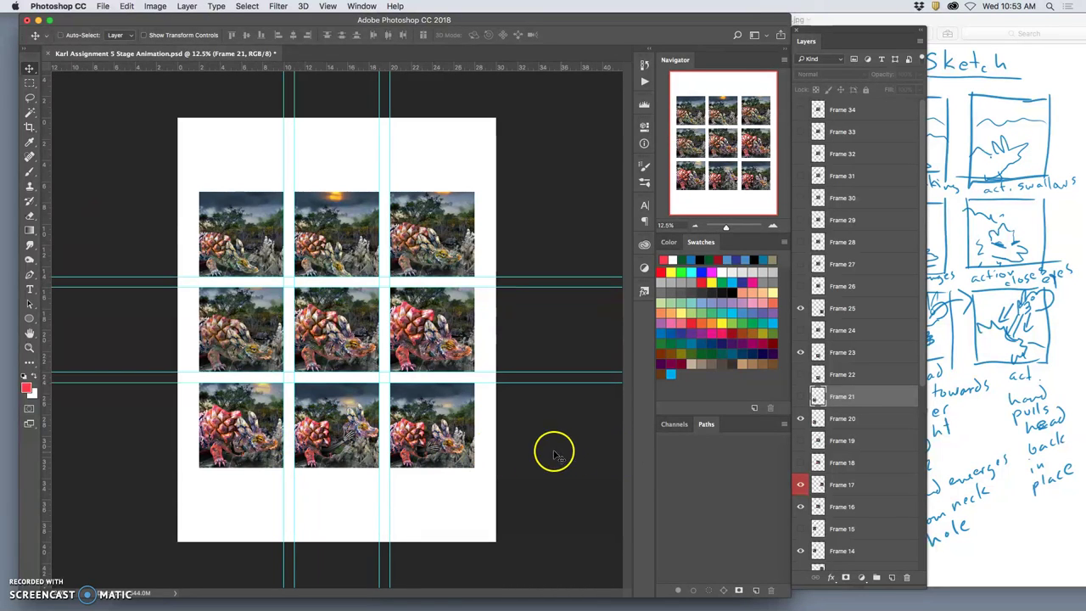
key("super+semicolon")
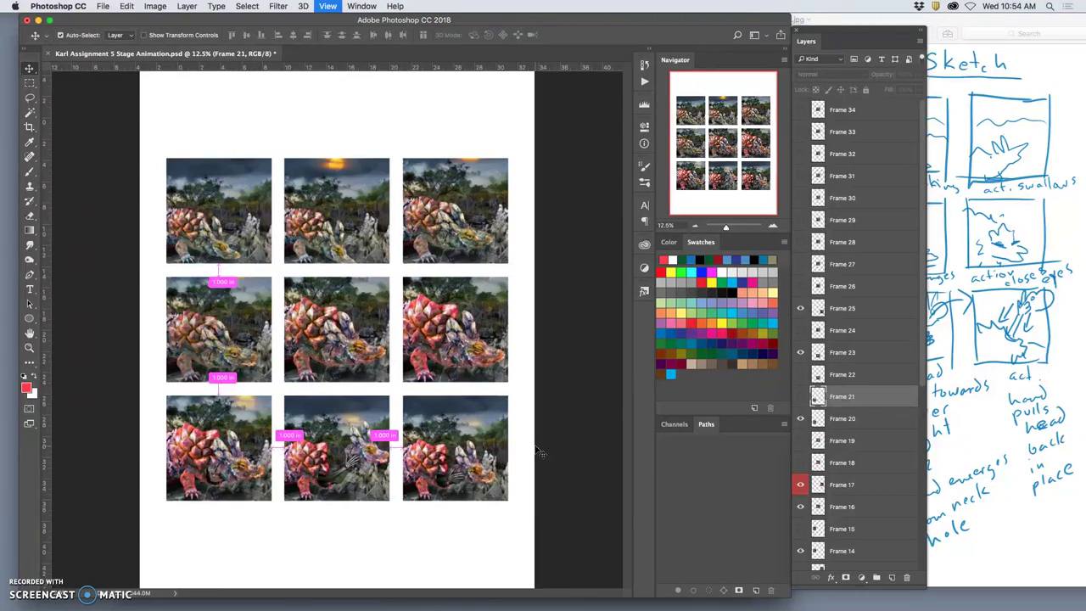
key("super+equal")
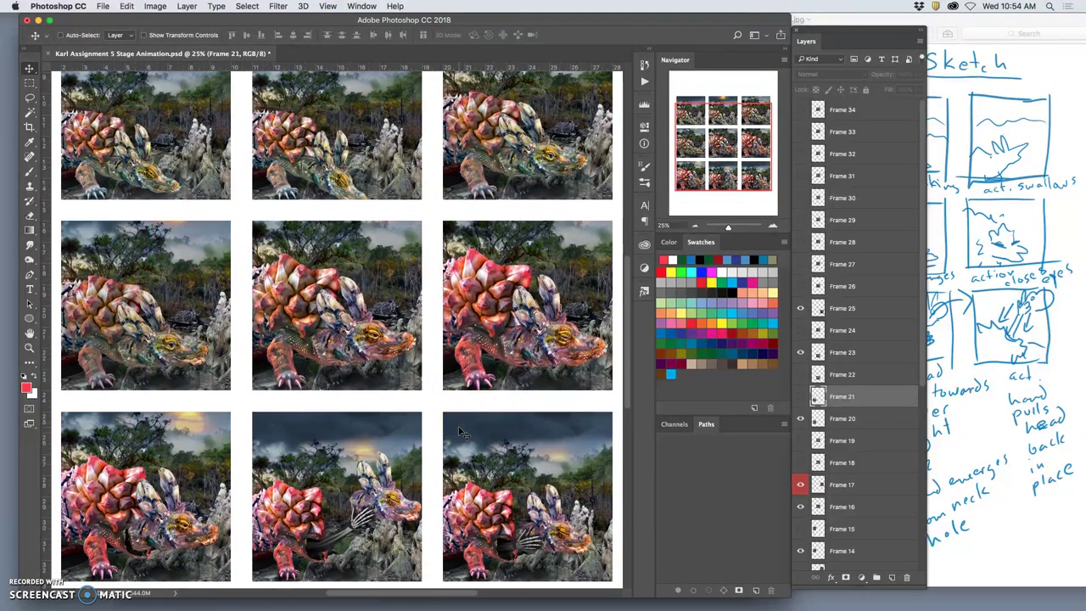
scroll(458, 433, "down", 3)
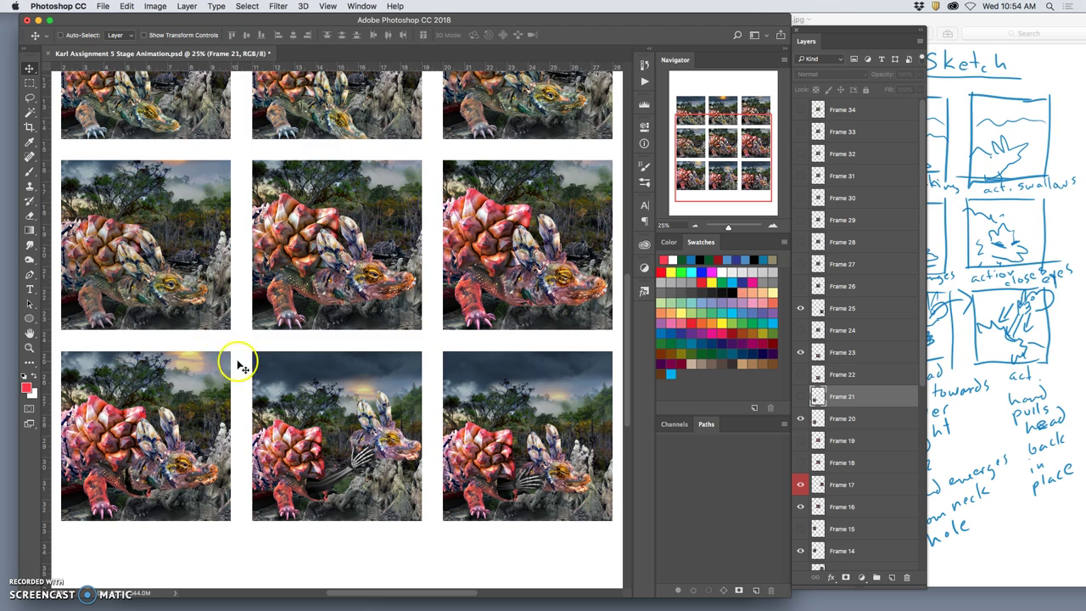
scroll(229, 289, "left", 3)
scroll(255, 229, "up", 2)
scroll(161, 153, "up", 10)
scroll(350, 218, "right", 8)
scroll(347, 217, "down", 15)
scroll(348, 217, "left", 6)
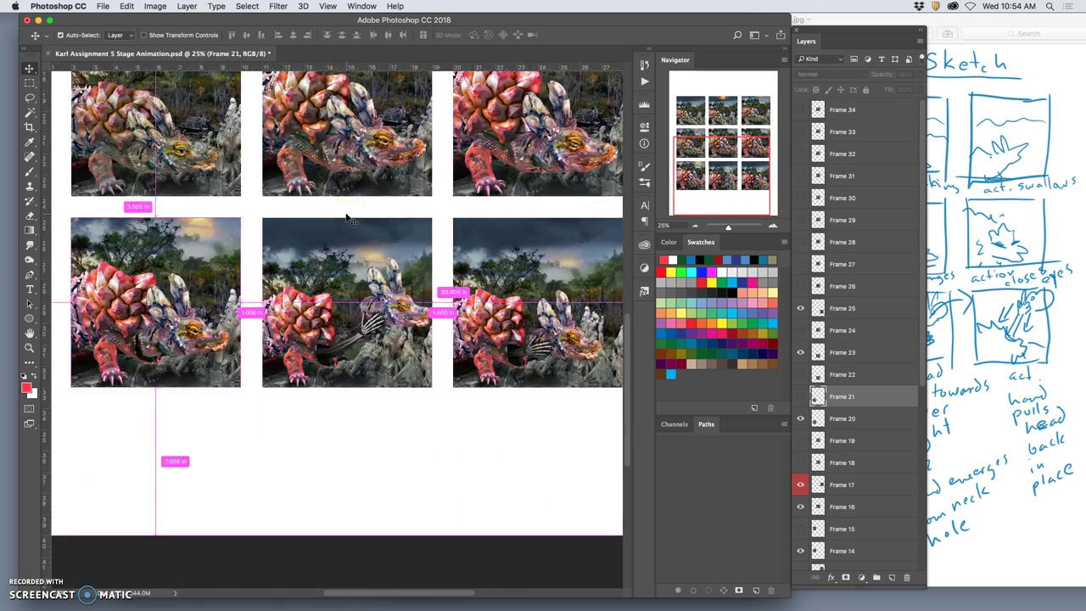
key("super+minus")
key("super+minus")
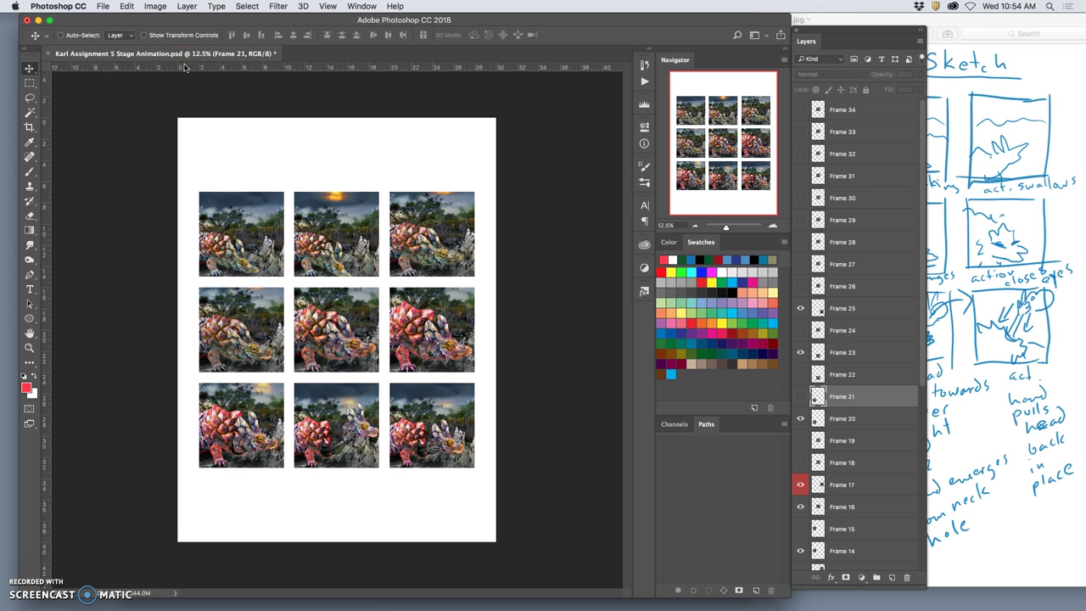
- Save a copy as the 'Assignment 5 Final Storyboard' PSD on the Desktop
left_click(103, 6)
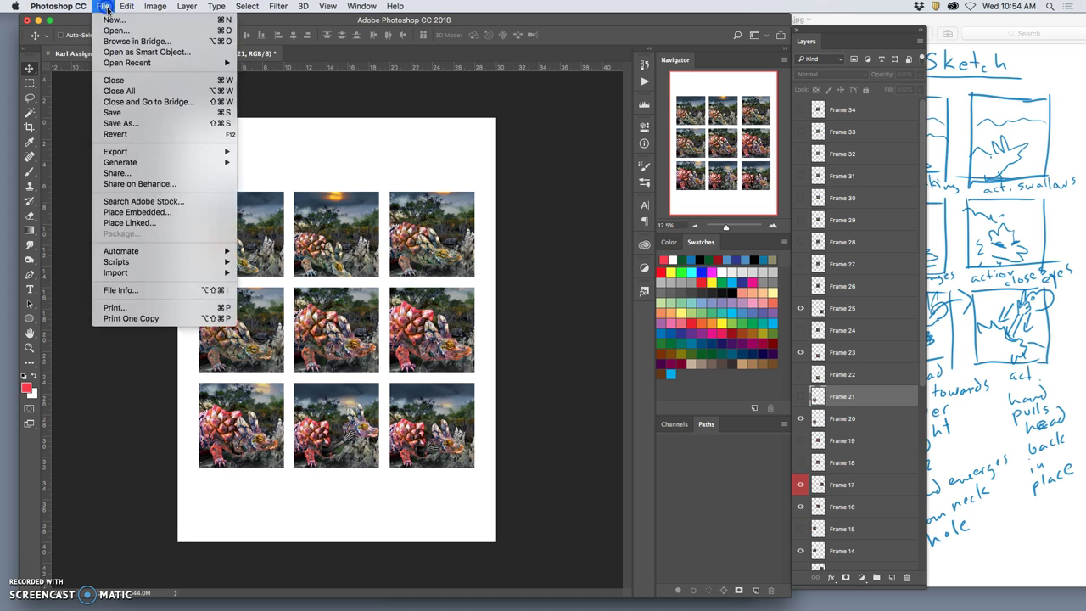
left_click(141, 126)
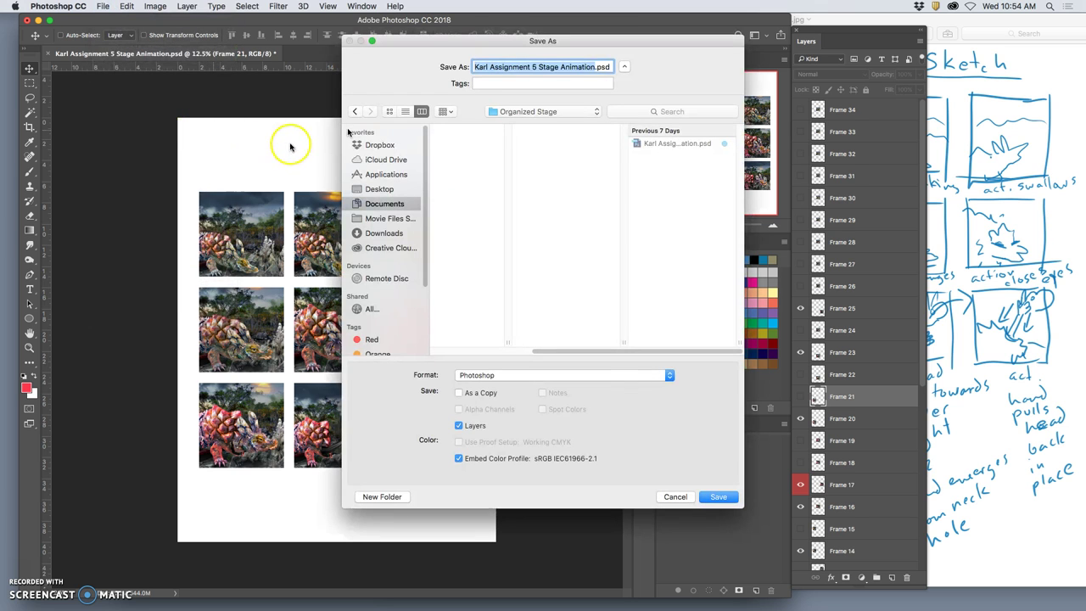
left_click(538, 68)
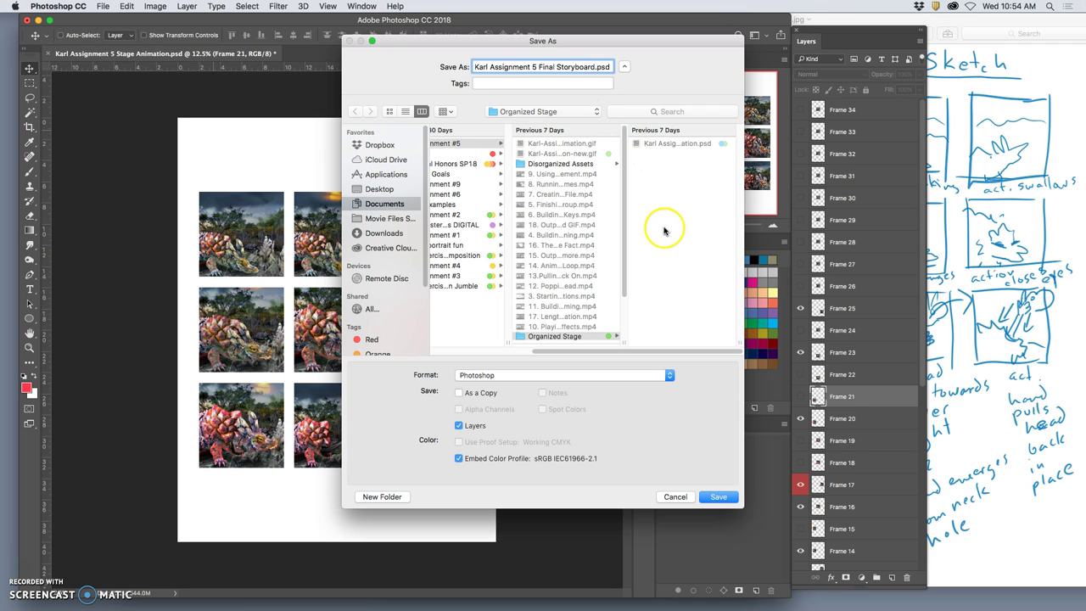
key("super+shift+d")
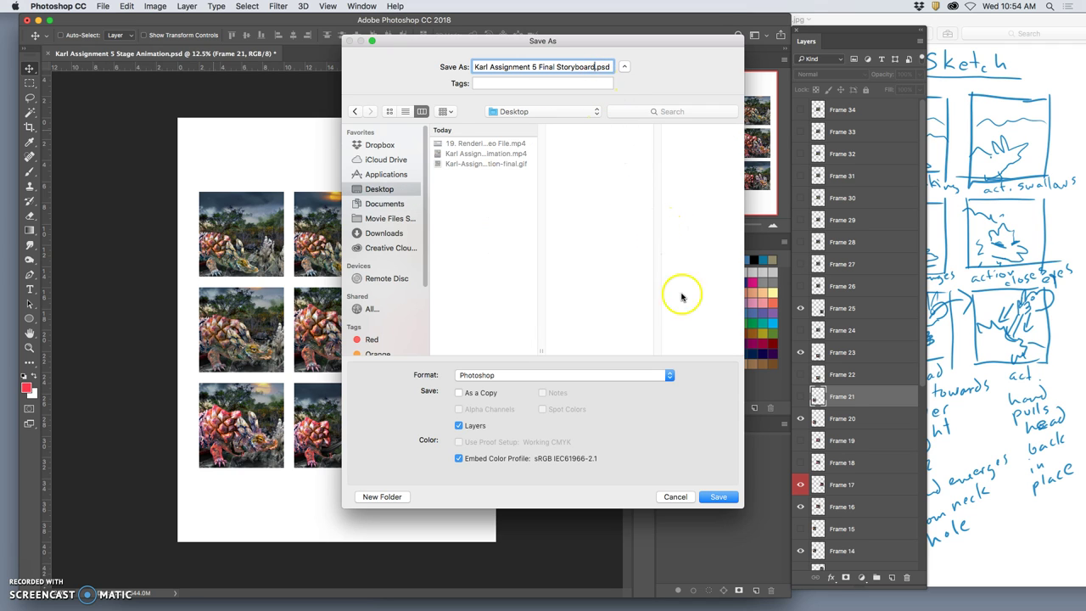
left_click(718, 498)
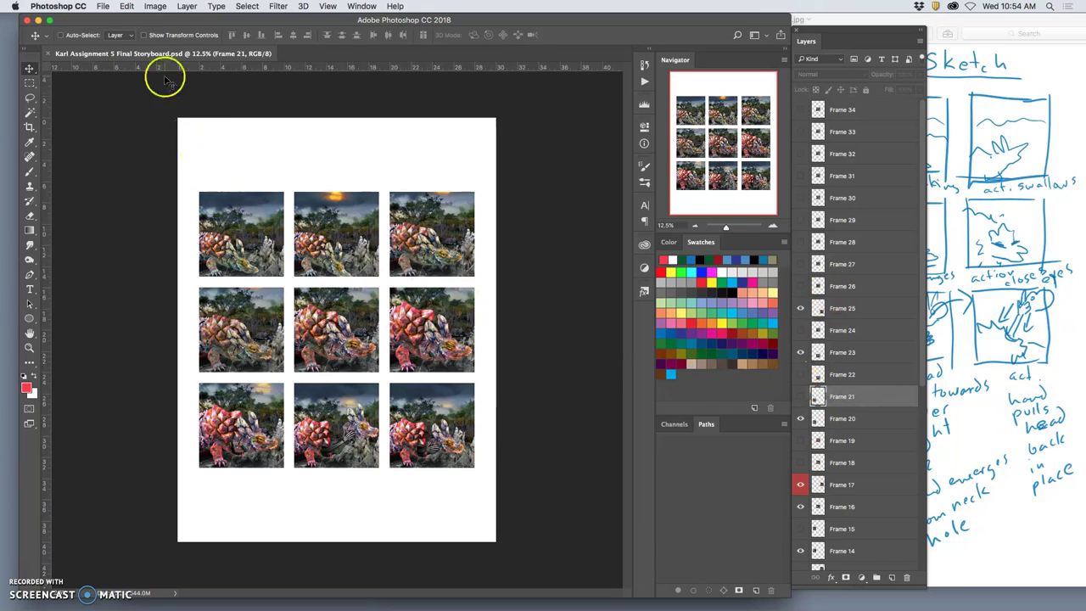
- Save a JPEG copy of the storyboard at High quality (8), Baseline Standard
left_click(104, 7)
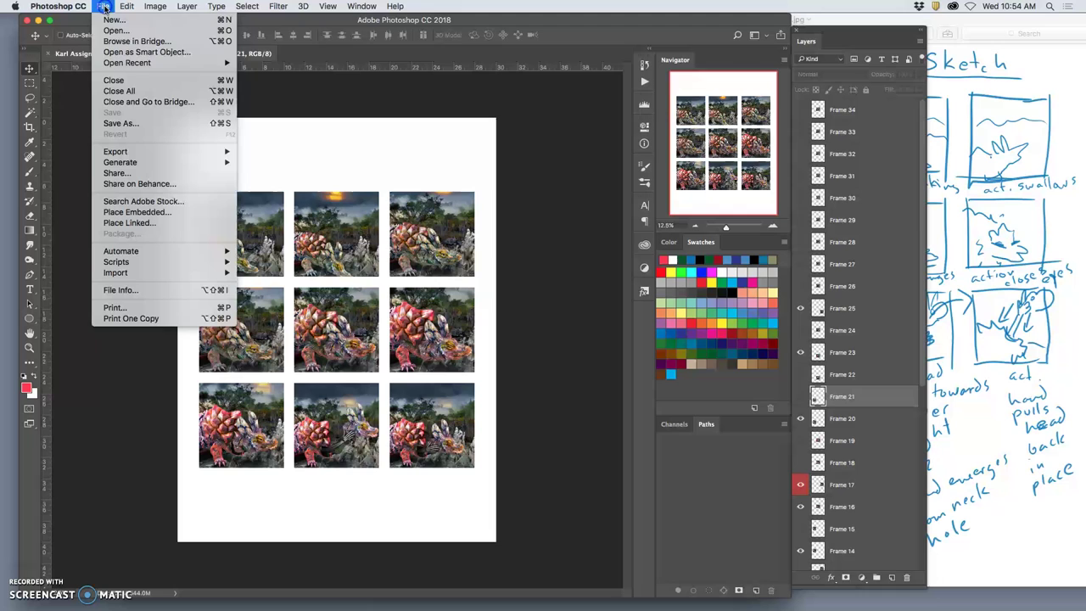
left_click(126, 123)
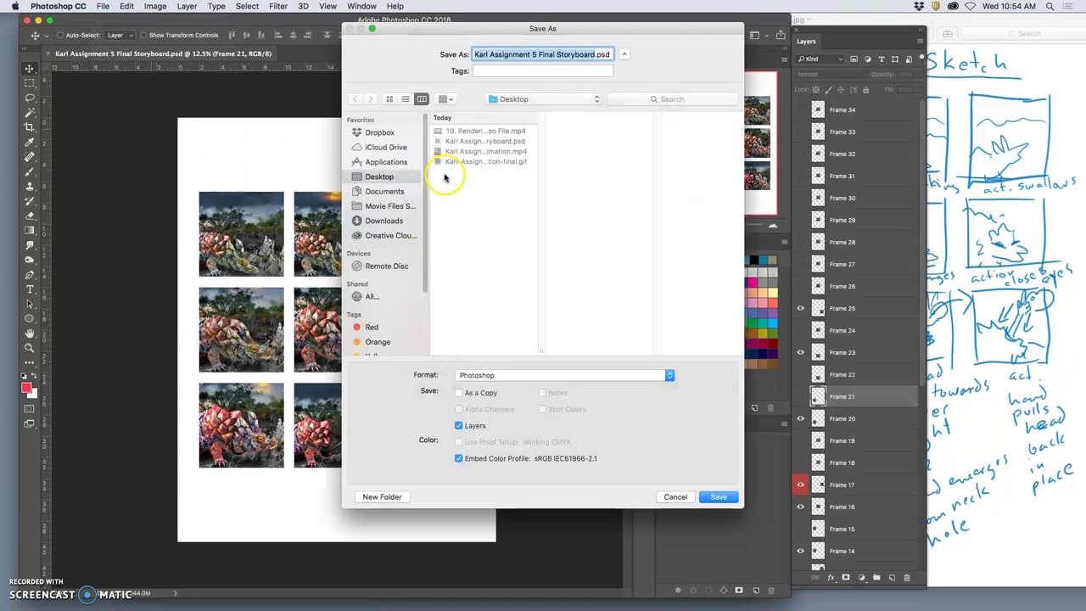
left_click(521, 378)
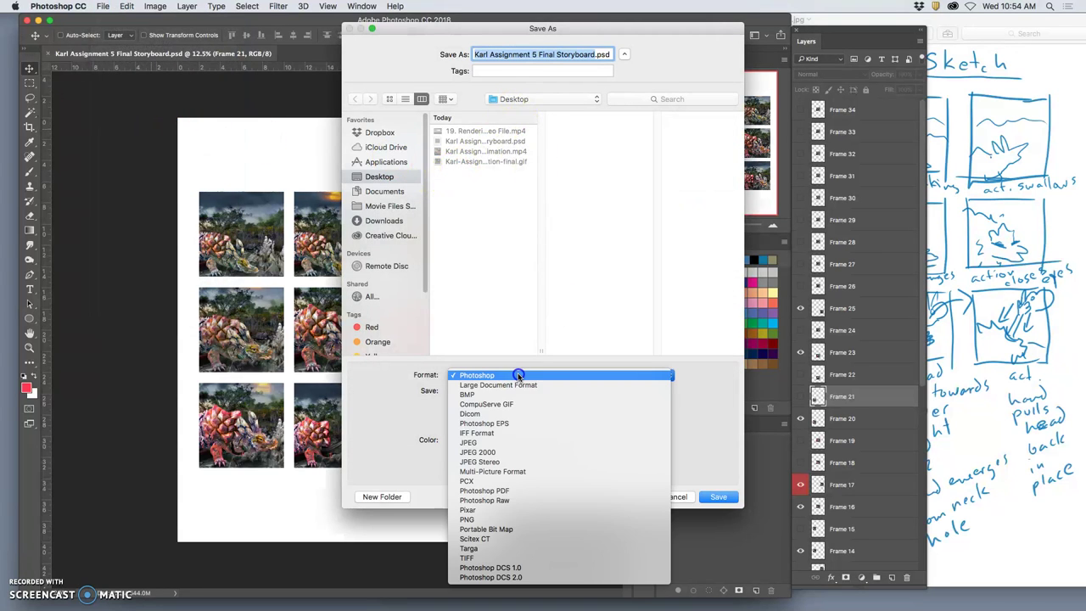
left_click(498, 446)
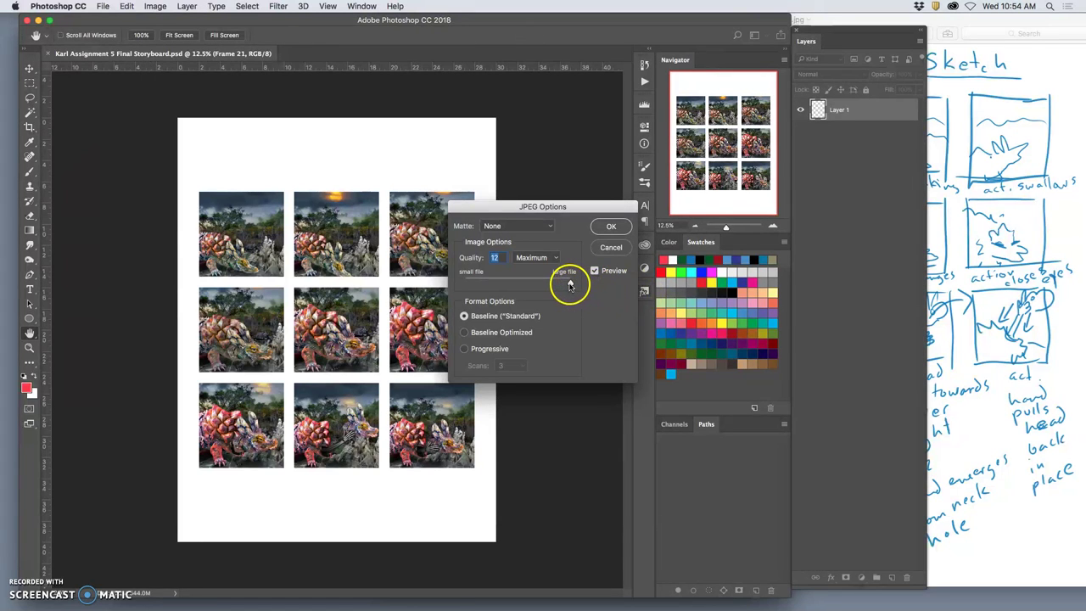
left_click_drag(569, 286, 543, 286)
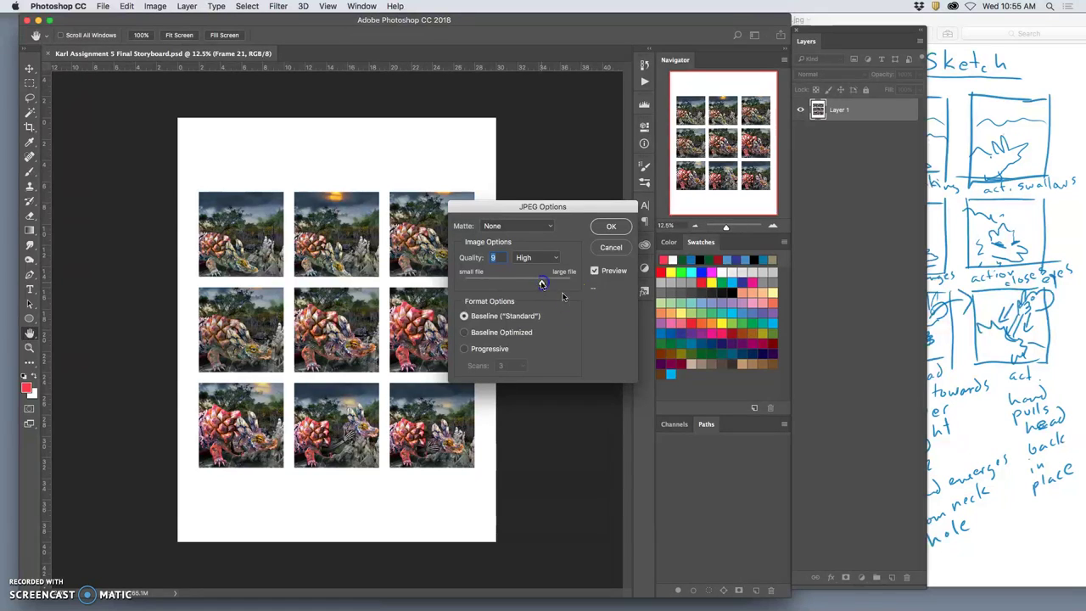
left_click(603, 307)
left_click(611, 227)
left_click(589, 278)
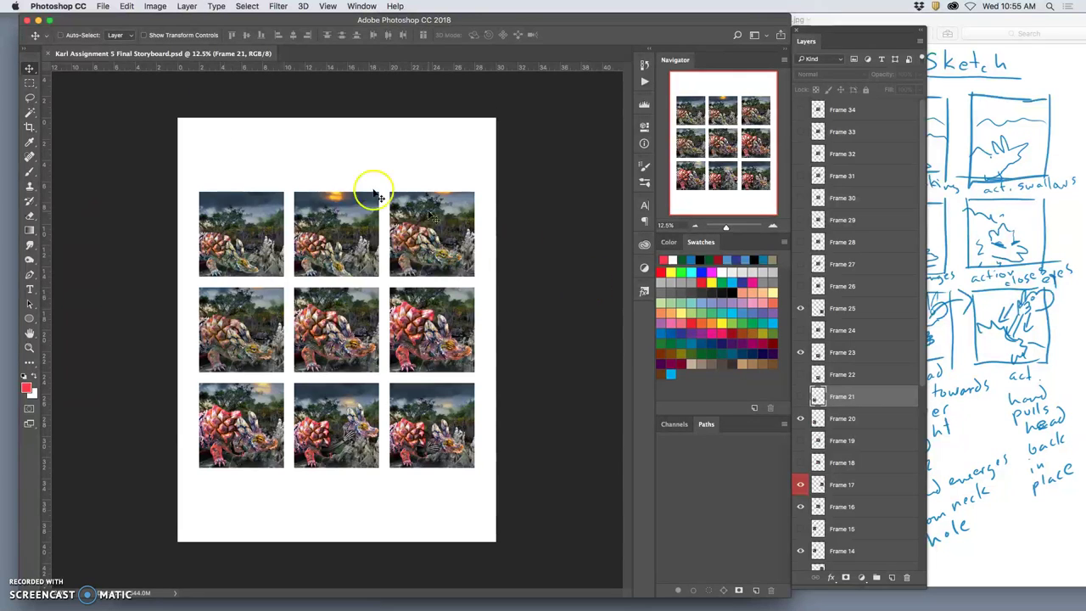
- Minimise Photoshop and maximise the Preview window showing the animation sketch
left_click(37, 20)
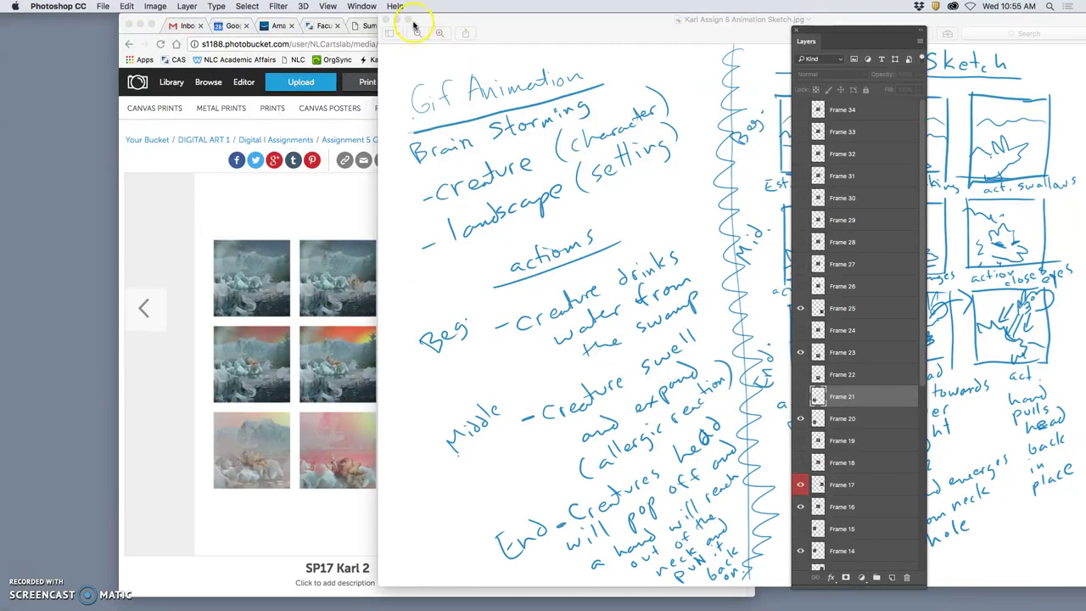
double_click(467, 28)
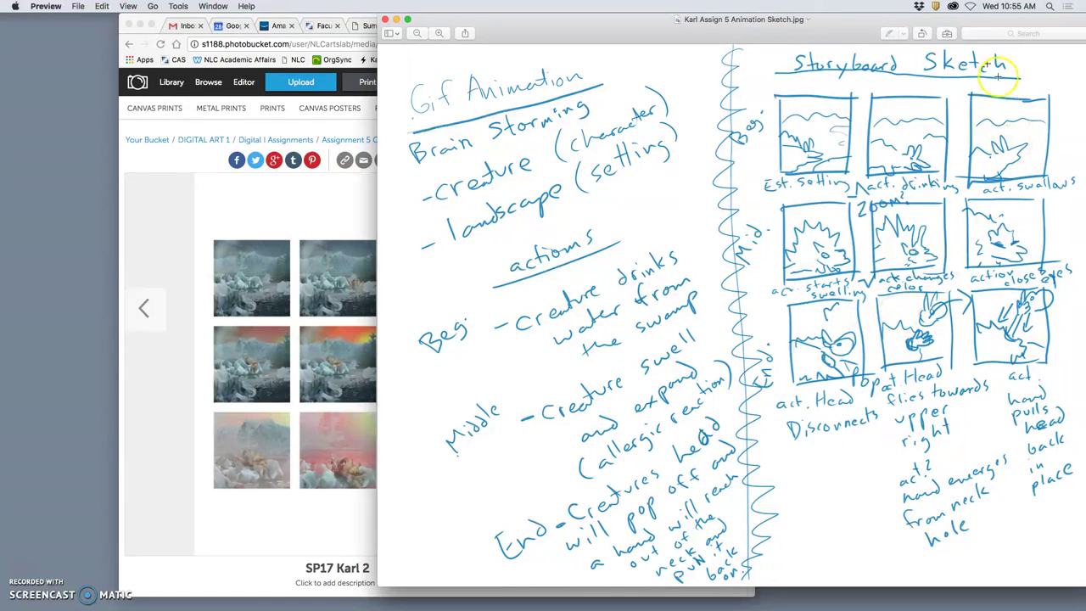
- Close the sketch and open the final GIF from the desktop in Google Chrome
left_click(386, 20)
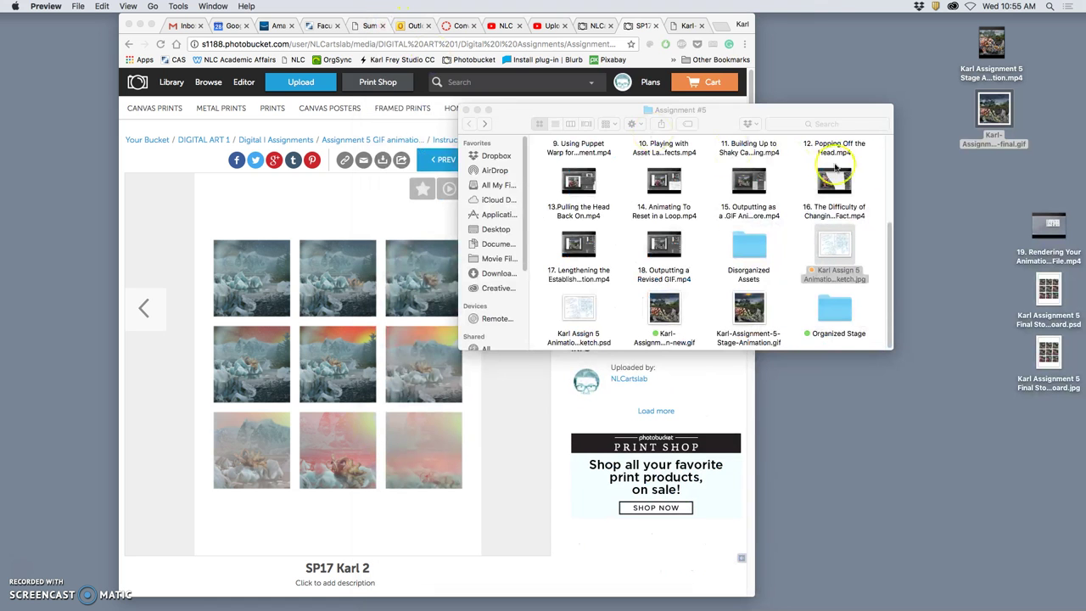
left_click(982, 129)
right_click(980, 130)
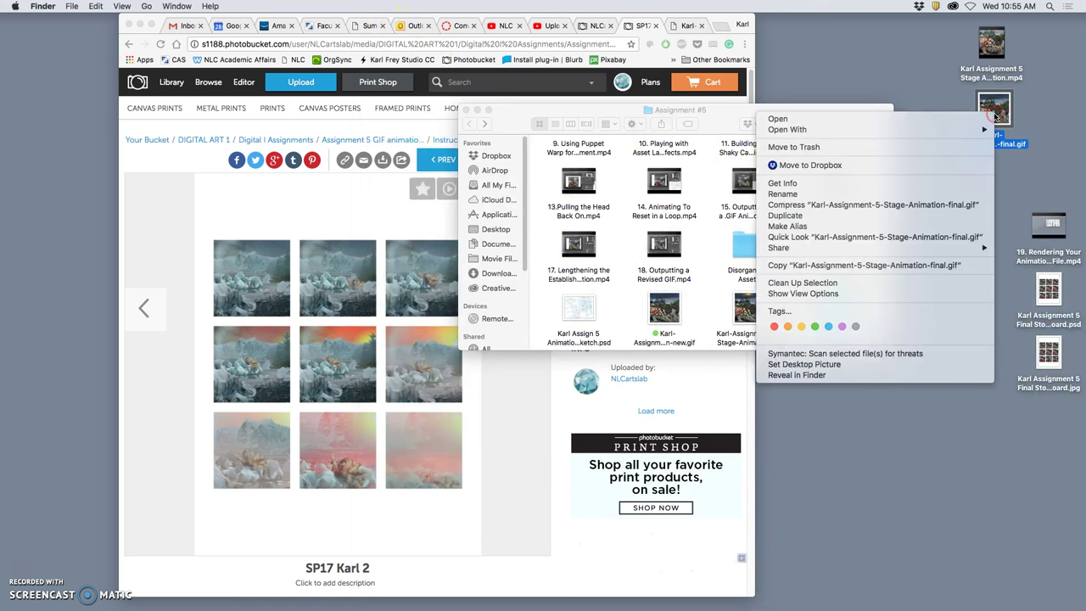
mouse_move(976, 129)
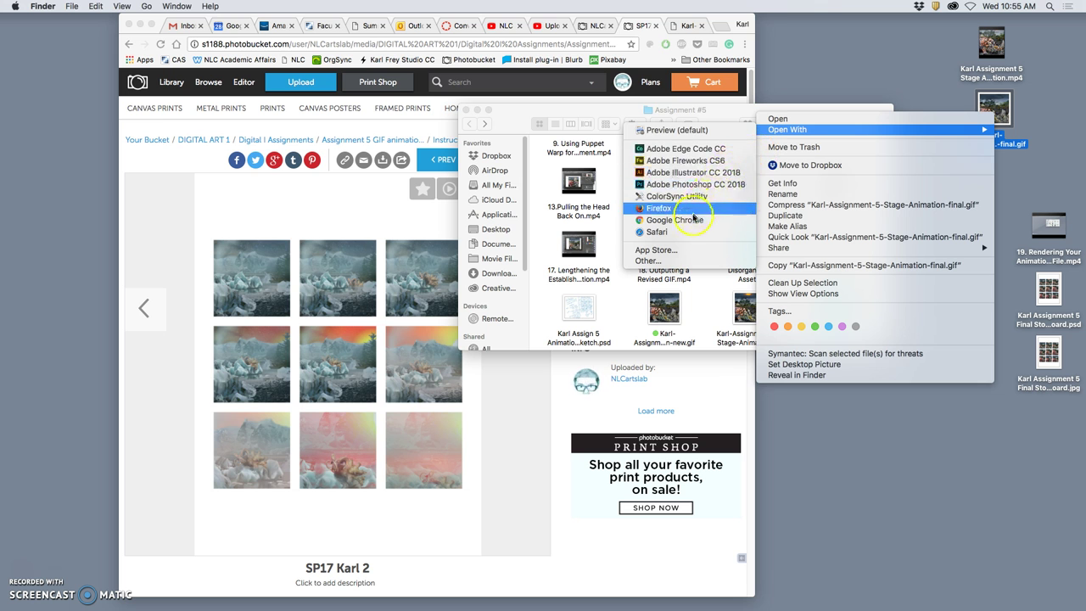
left_click(690, 219)
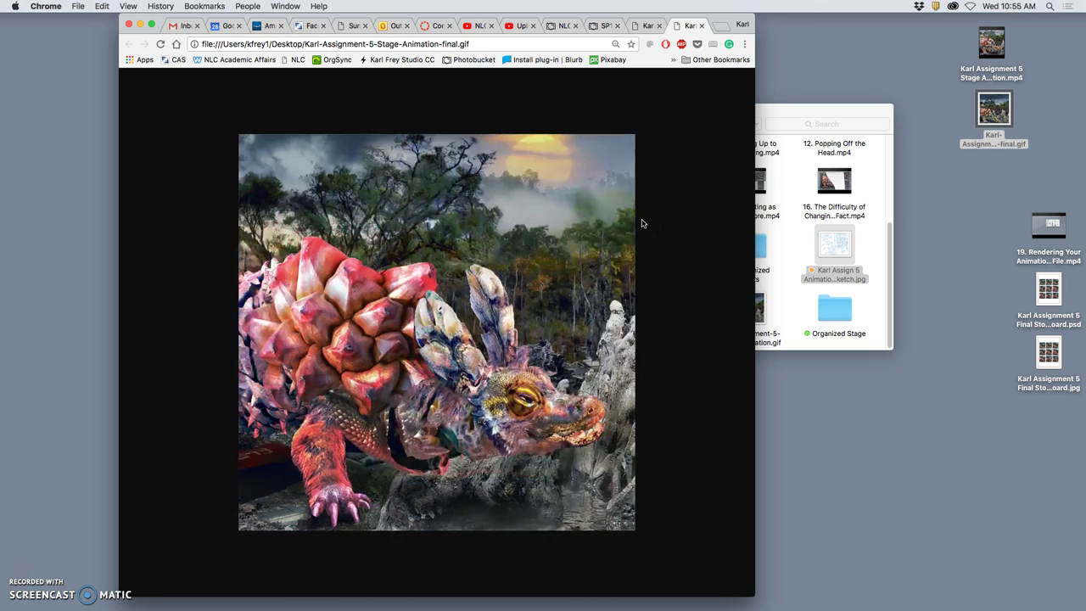
- Play the GIF, then close both GIF tabs to return to Photobucket
left_click(636, 206)
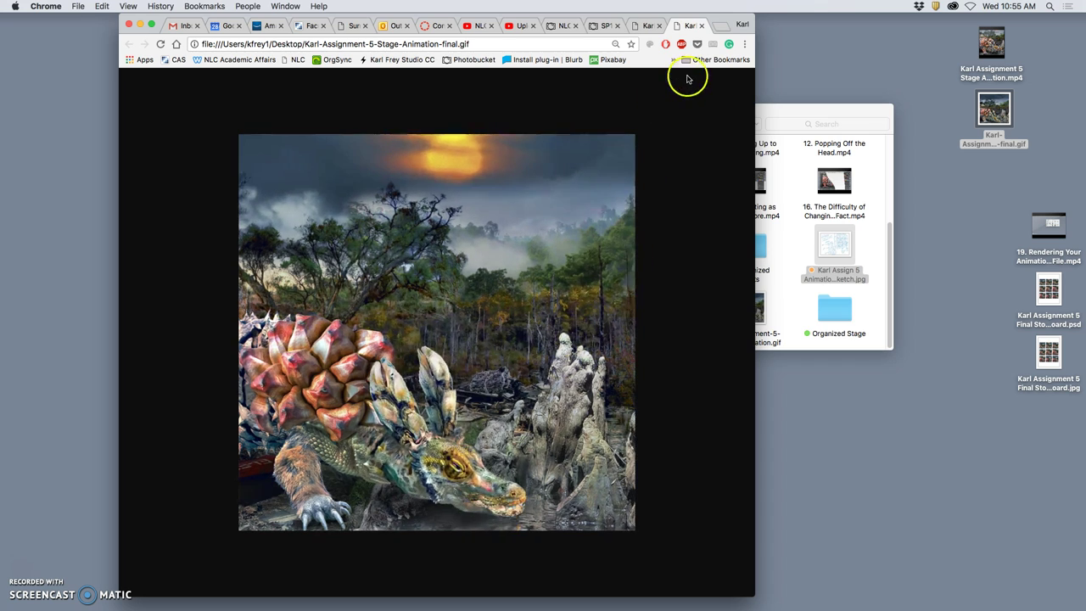
left_click(701, 28)
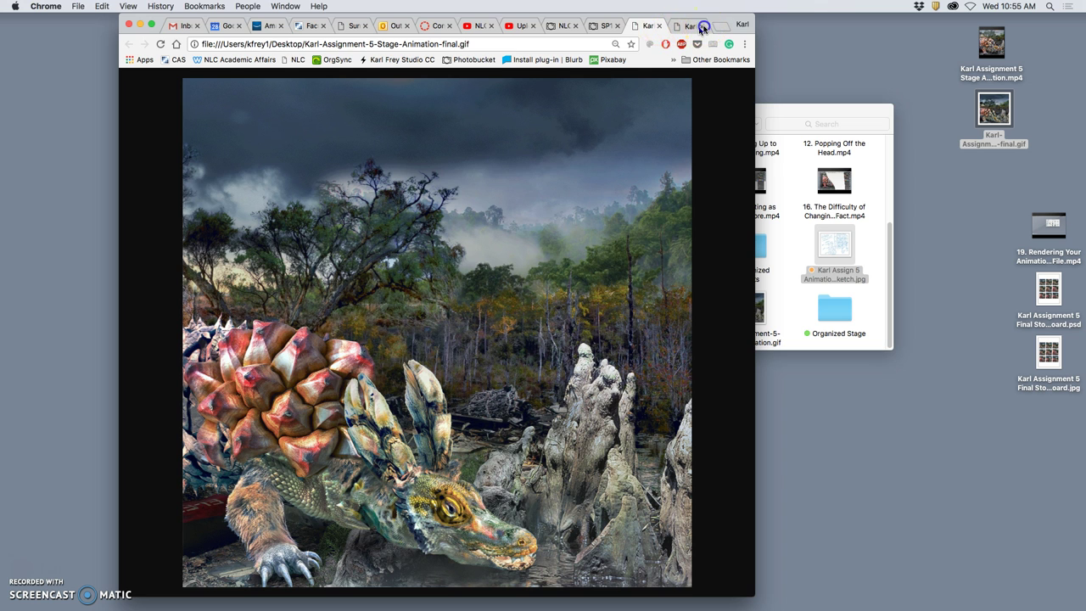
left_click(701, 28)
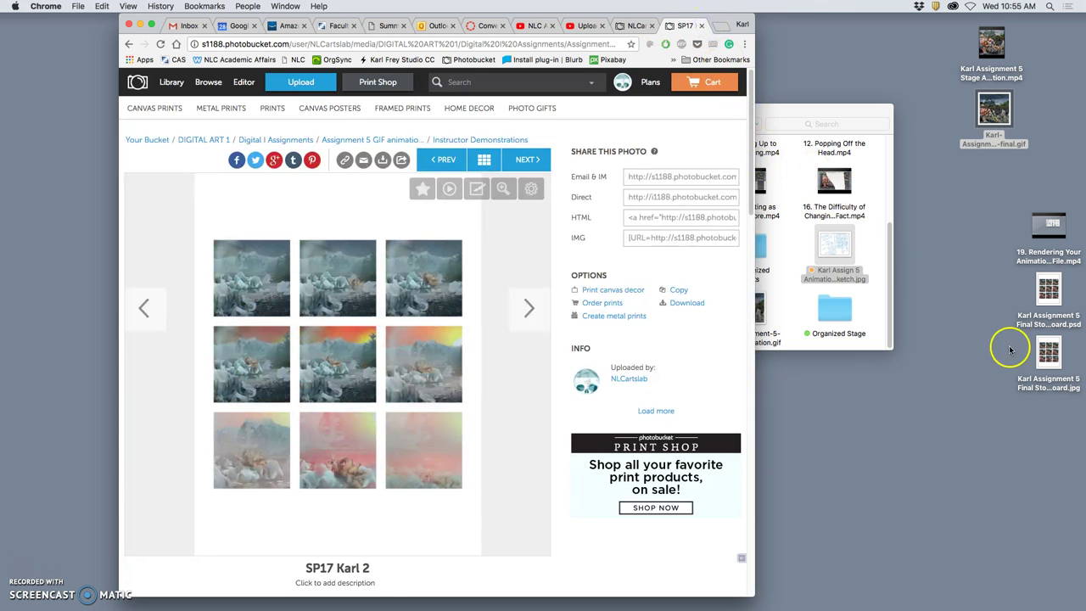
- Review the Final Storyboard JPEG in Preview, close it, then go to the Instructor Demonstrations album
left_click(1046, 354)
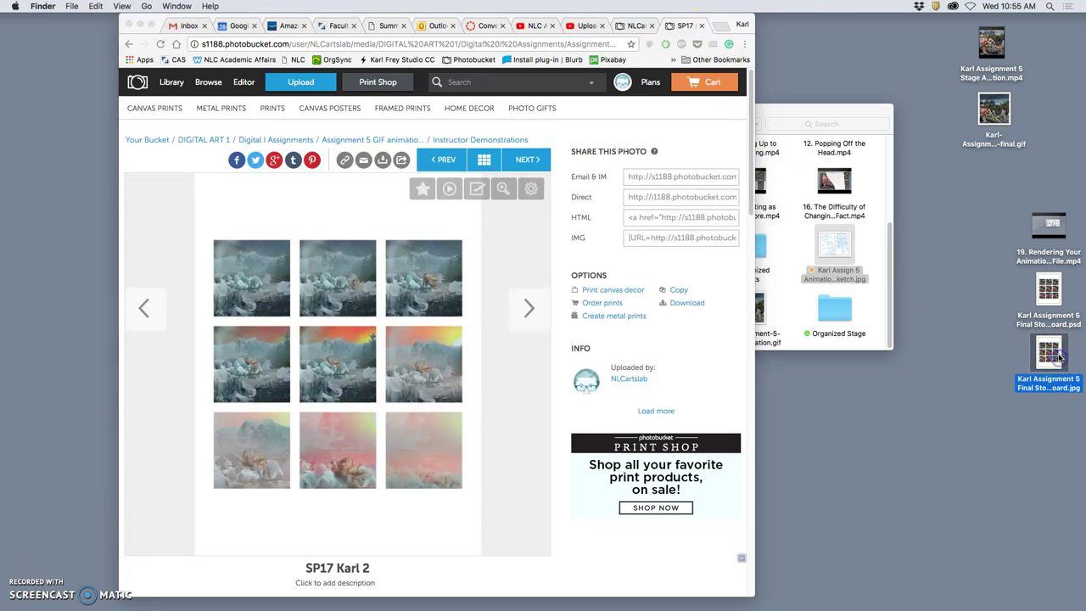
double_click(1029, 351)
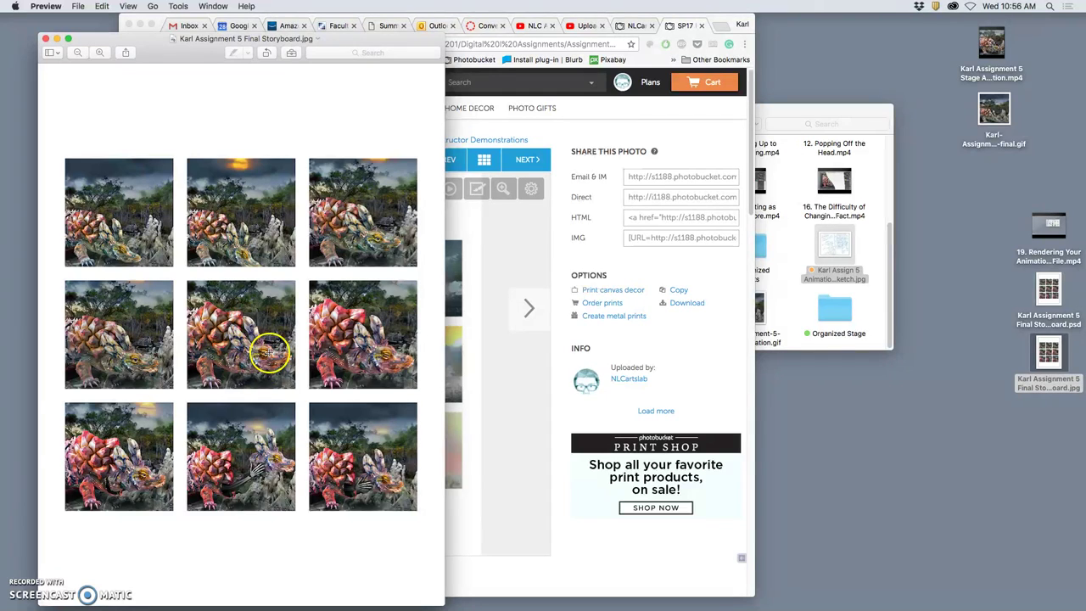
left_click(45, 39)
left_click(492, 140)
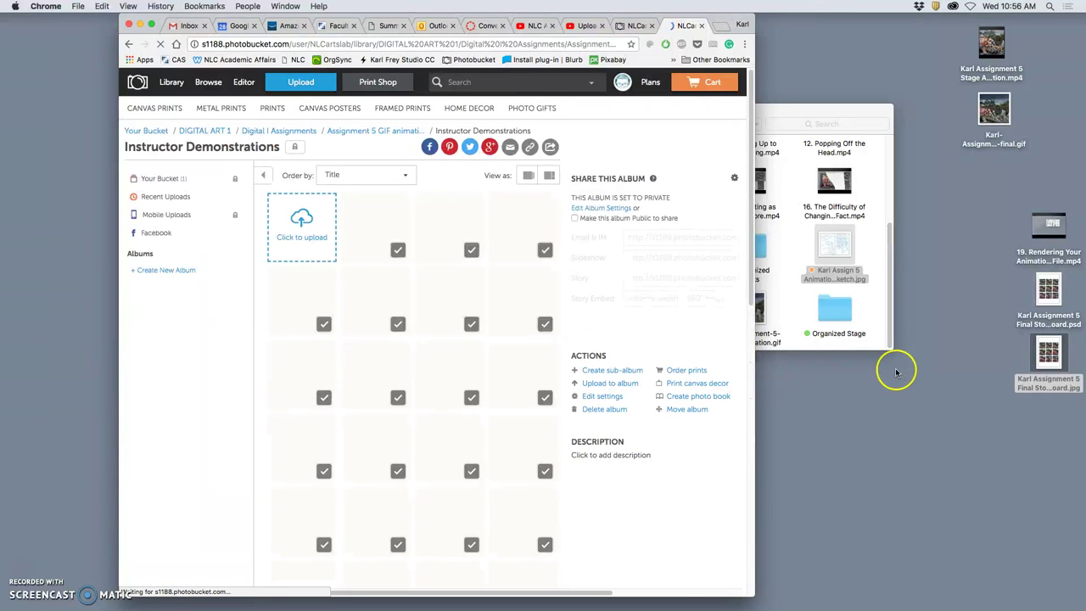
- Drag a desktop image into Instructor Demonstrations to upload it, then open the sketch from page 2
scroll(599, 381, "down", 10)
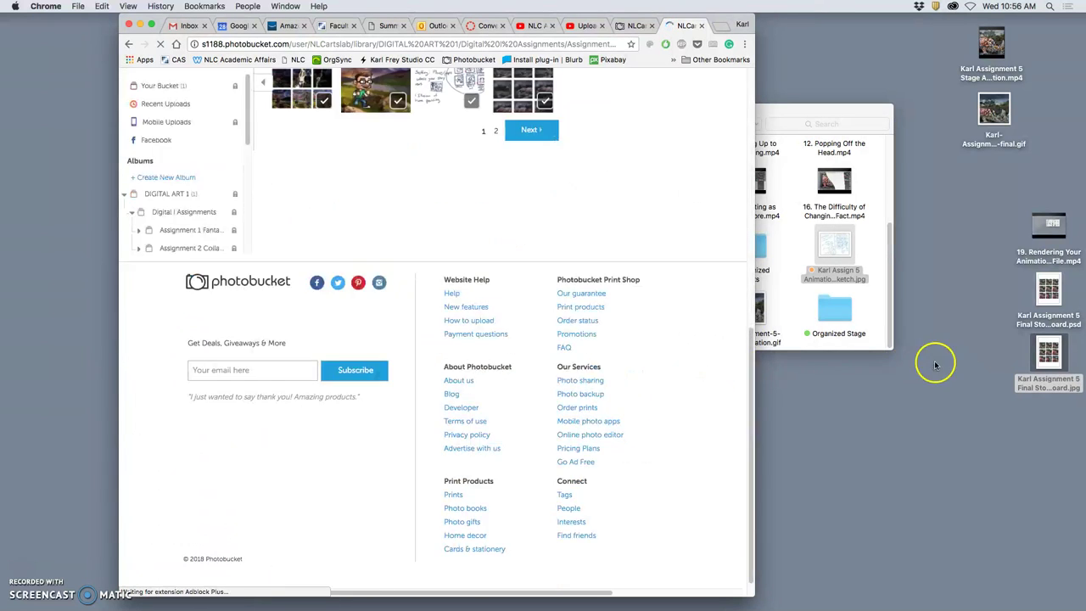
left_click_drag(1048, 350, 467, 189)
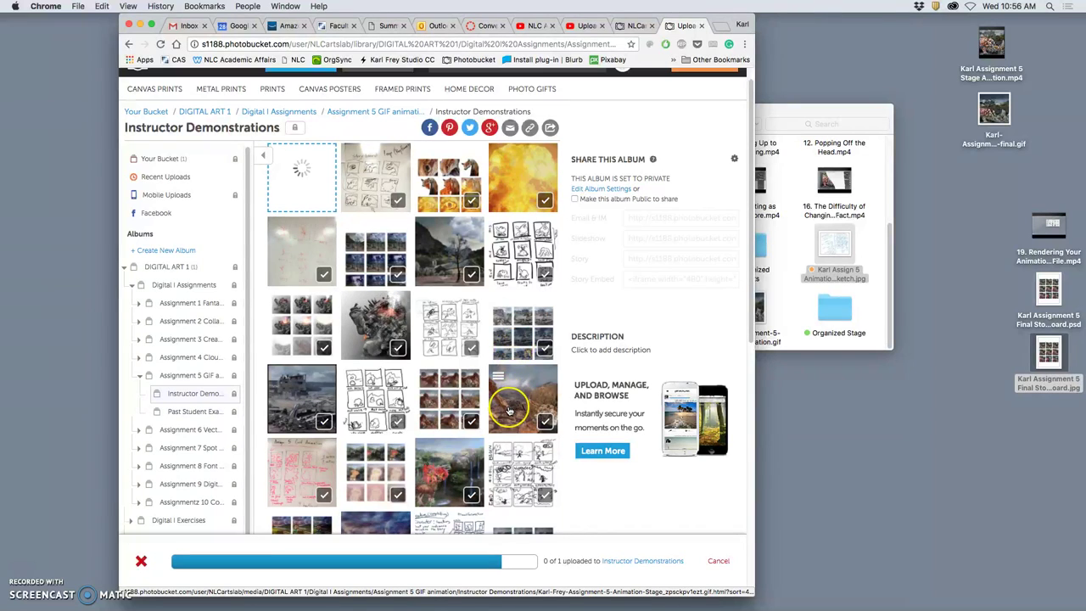
scroll(509, 411, "down", 2)
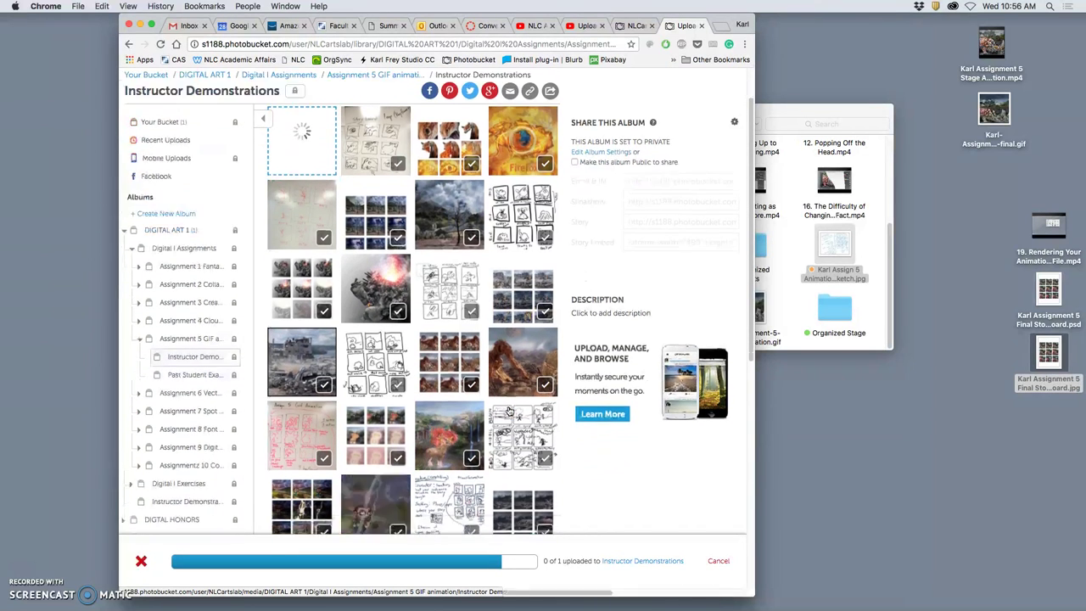
scroll(509, 411, "down", 3)
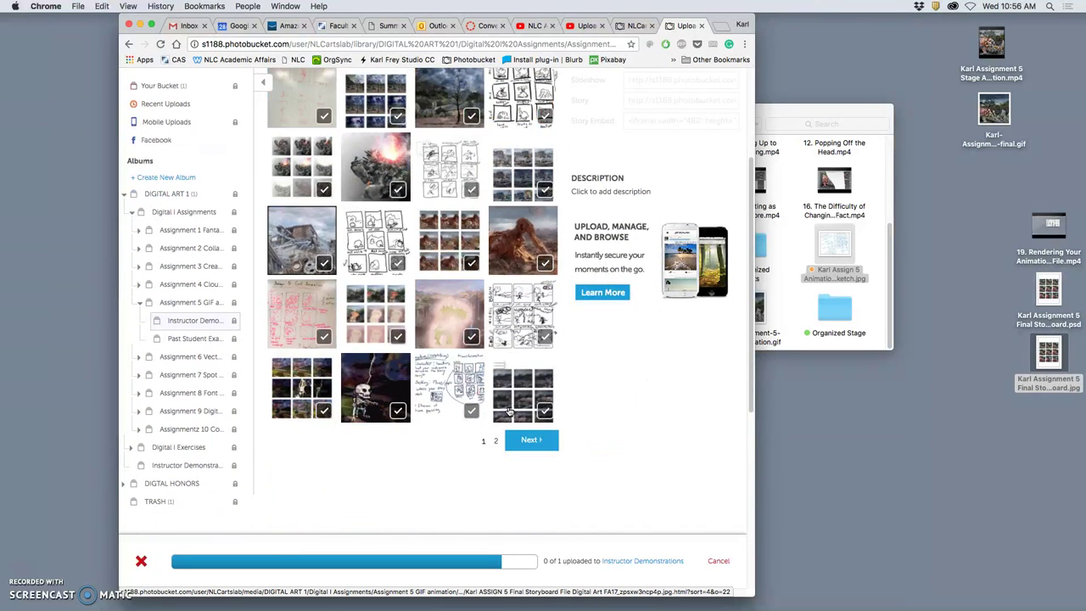
left_click(495, 440)
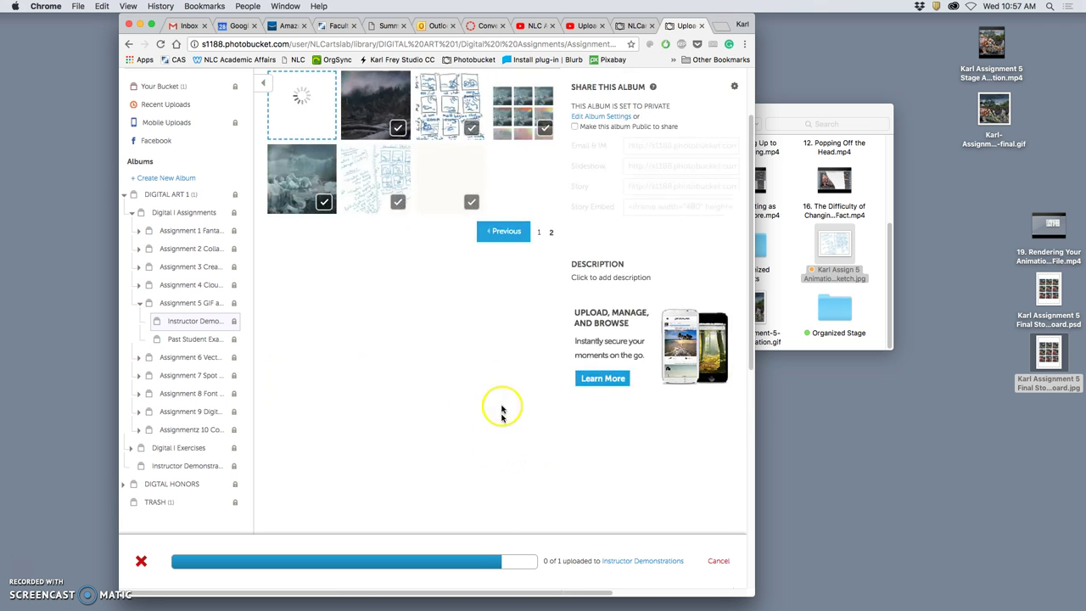
scroll(407, 293, "up", 2)
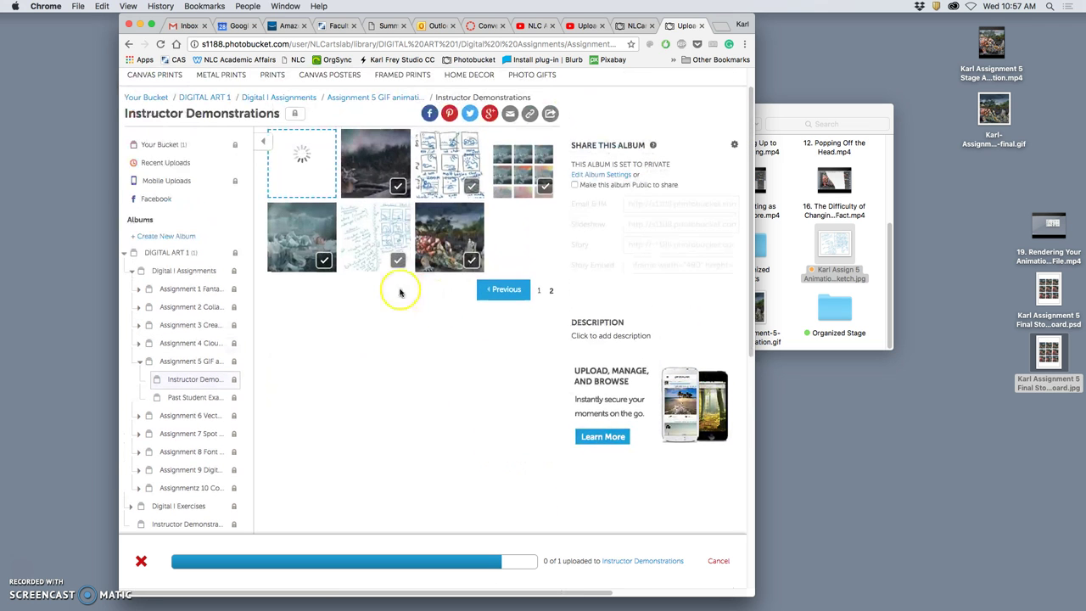
left_click(366, 235)
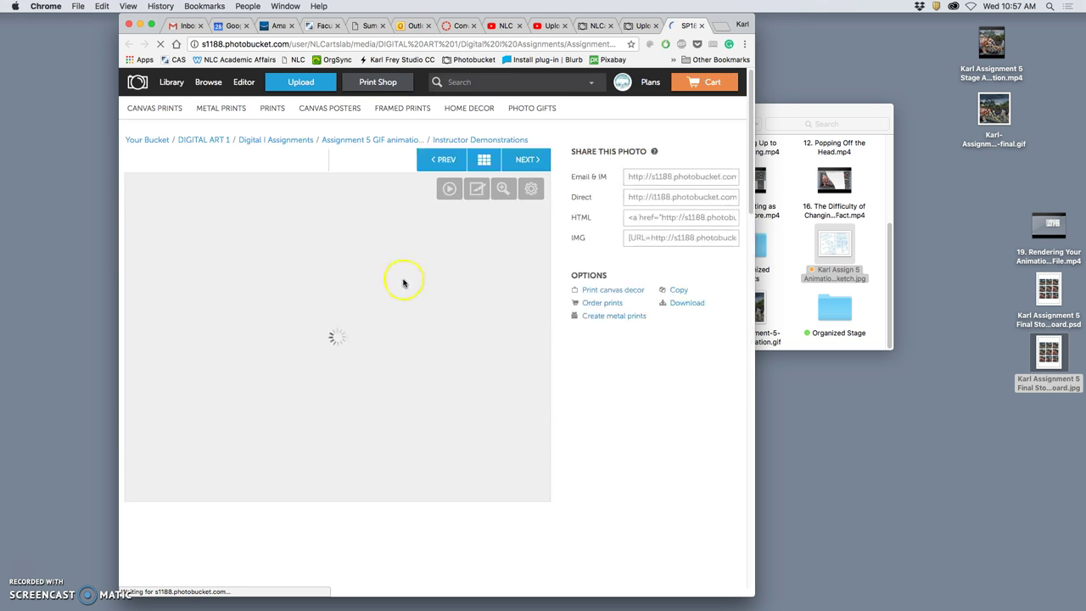
- Step from the storyboard sketch to the next image, the animated GIF
scroll(501, 293, "down", 1)
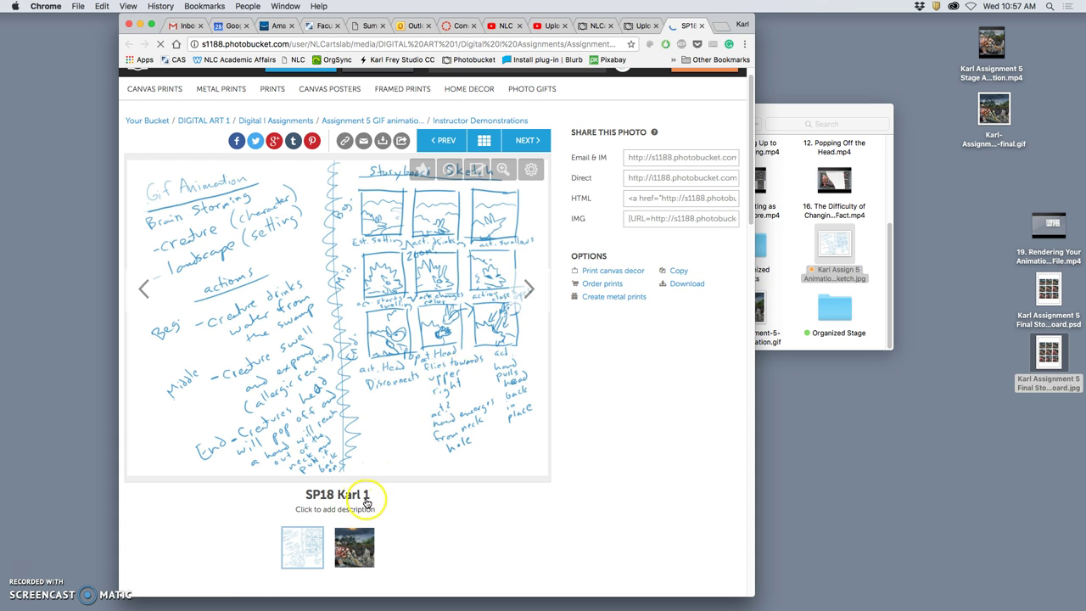
left_click(528, 289)
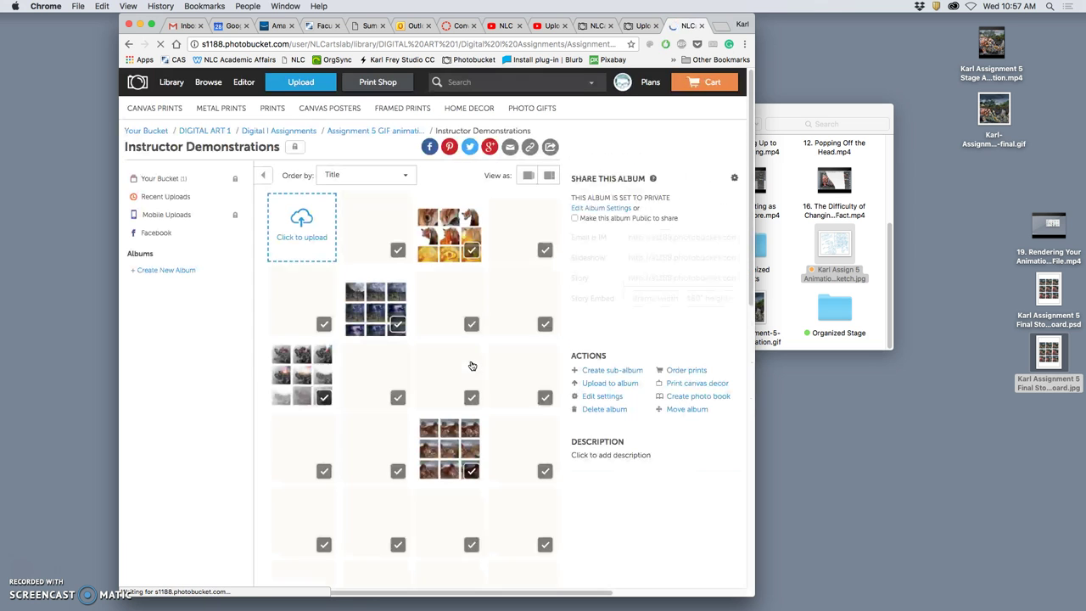
- Move to the second page of the Instructor Demonstrations album
left_click(459, 363)
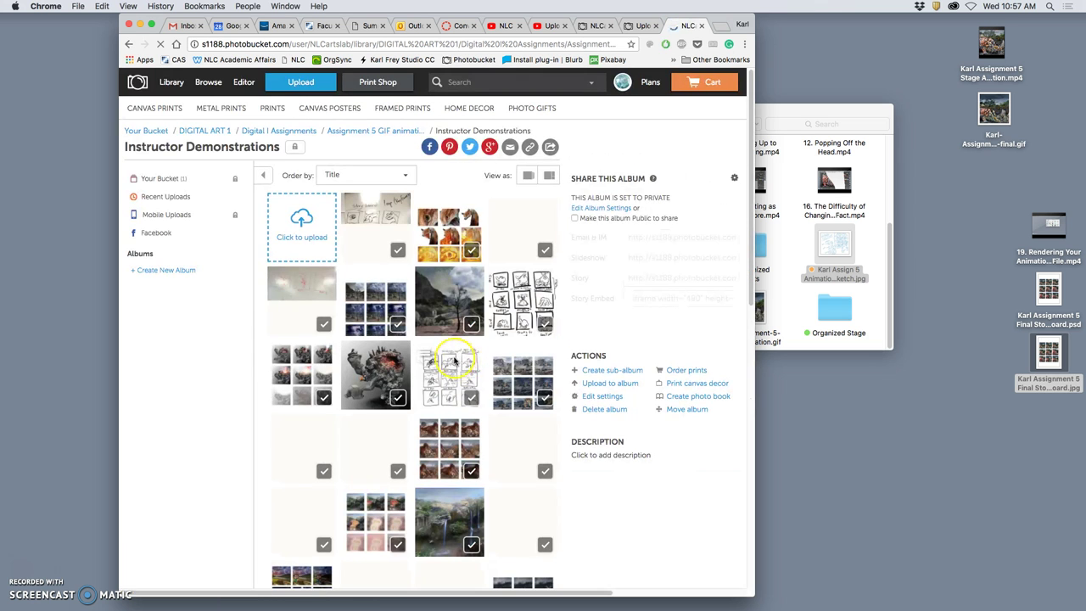
scroll(713, 248, "down", 10)
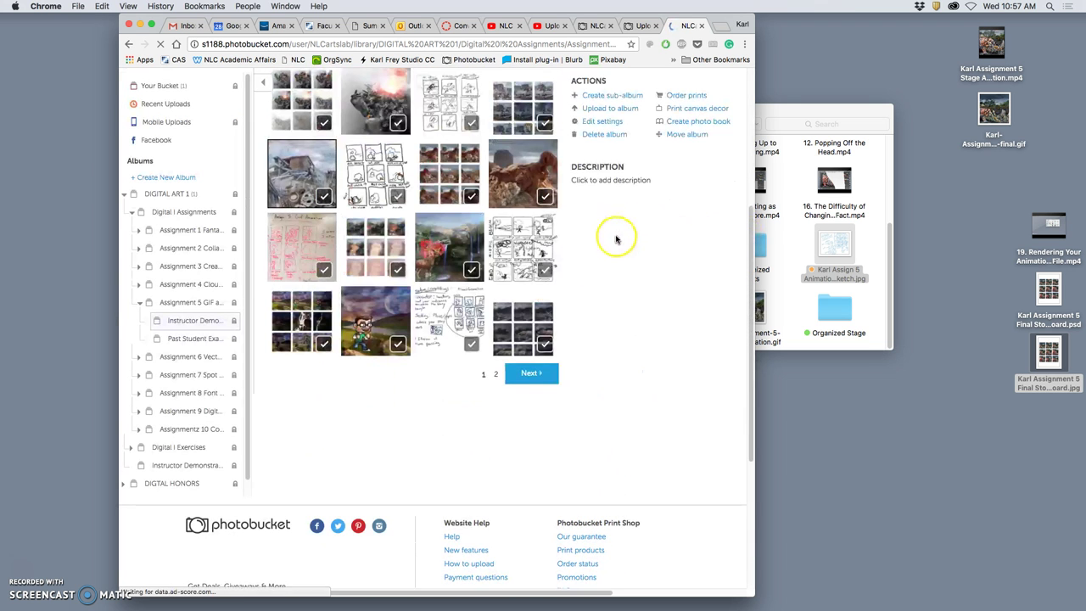
left_click(511, 373)
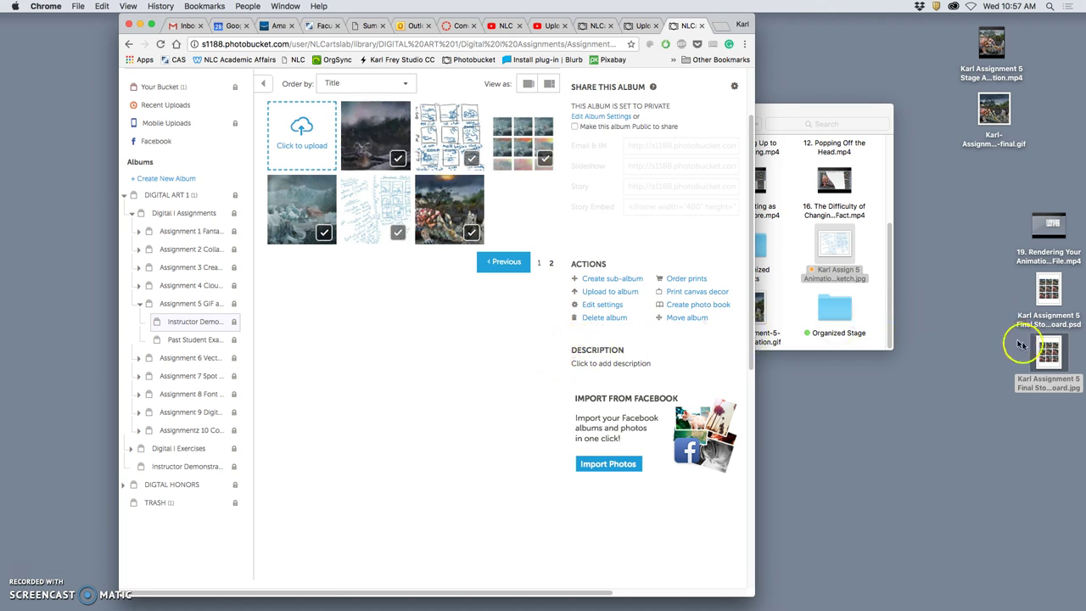
- Drag Karl Assignment 5 Final Storyboard.jpg from the desktop into the album to upload it
left_click_drag(1050, 357, 409, 344)
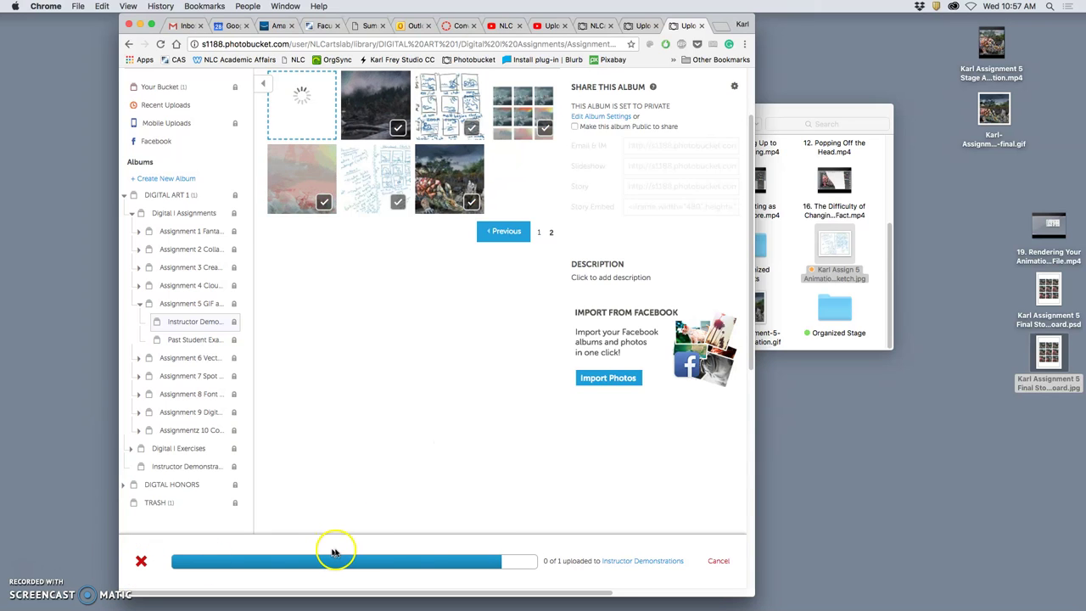
right_click(1047, 363)
key("Escape")
left_click(1056, 414)
left_click_drag(1052, 356, 487, 236)
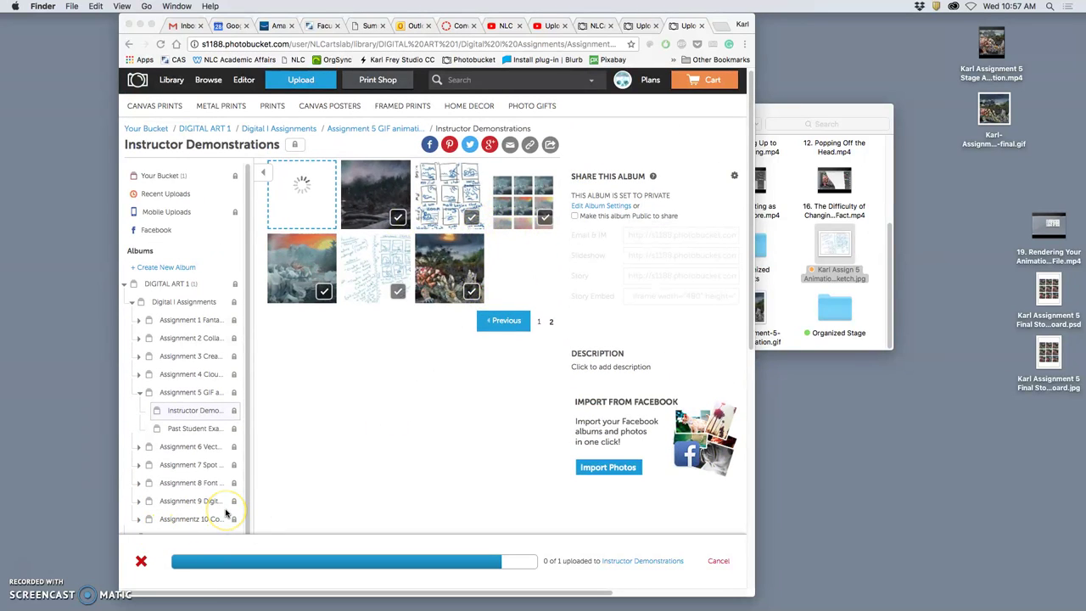
left_click(298, 506)
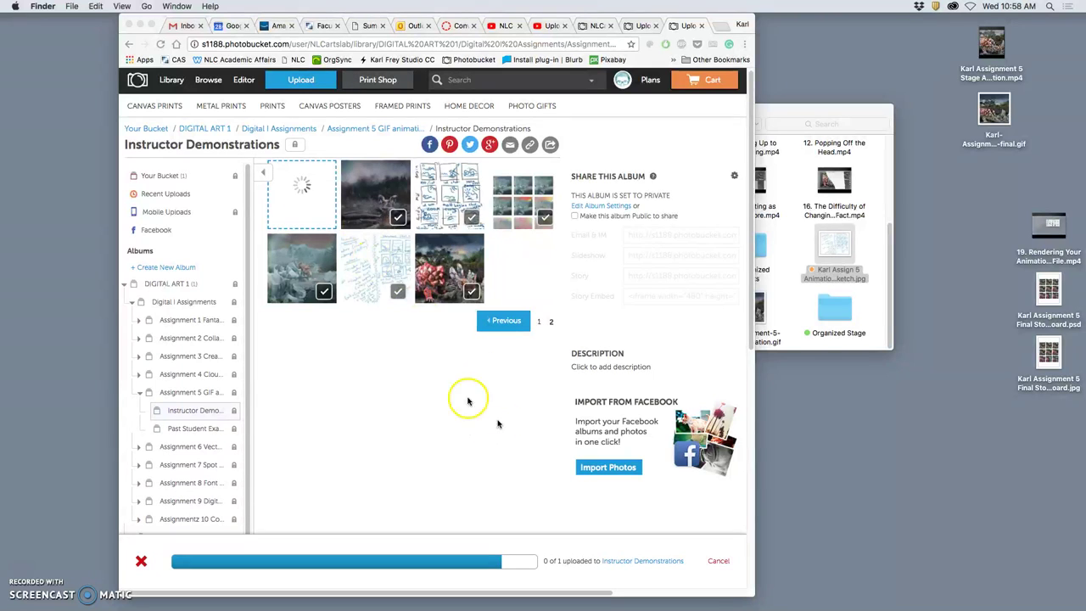
- Reload the stalled Instructor Demonstrations page, confirming Reload, and scroll through the refreshed album
left_click(161, 44)
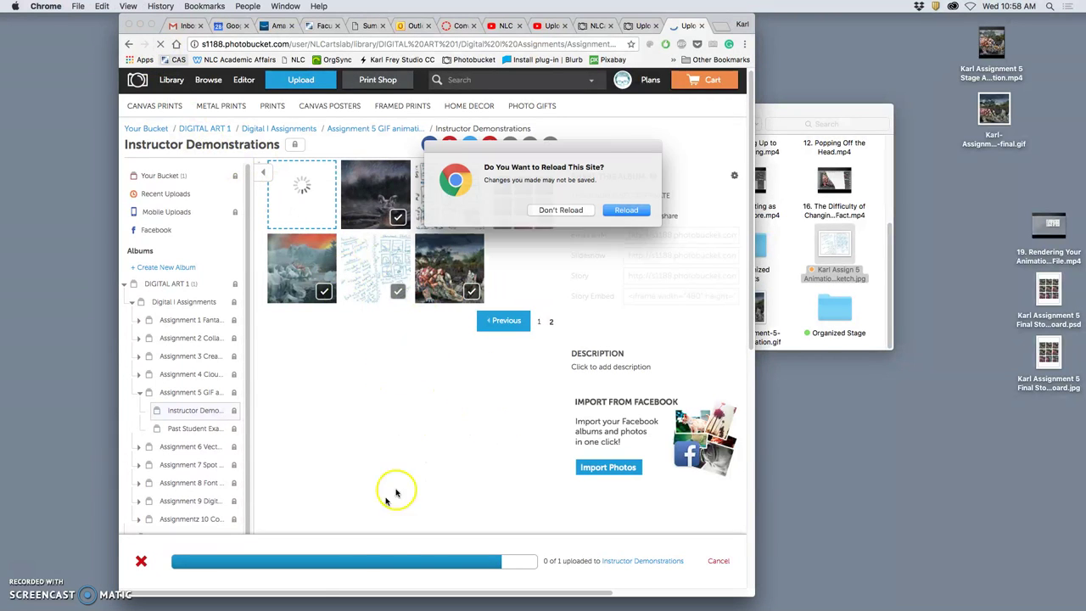
left_click(626, 210)
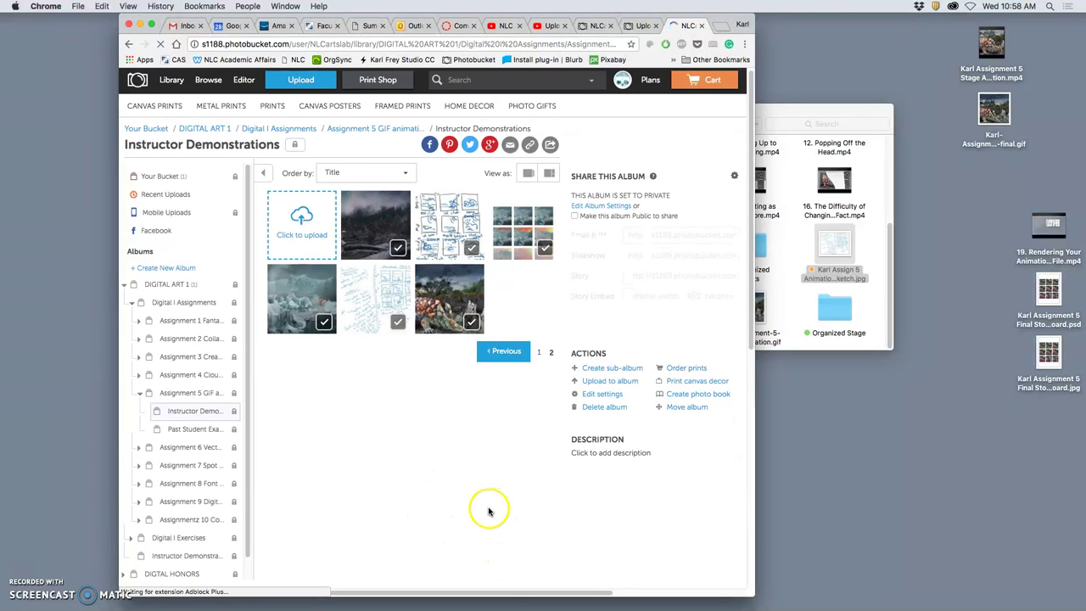
scroll(468, 390, "down", 5)
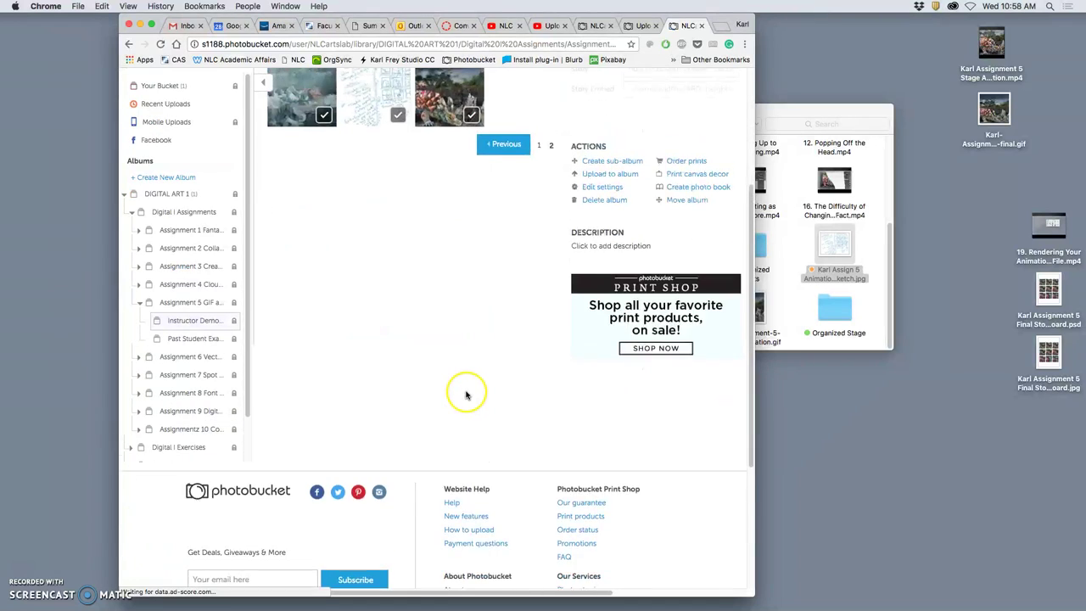
scroll(466, 395, "up", 3)
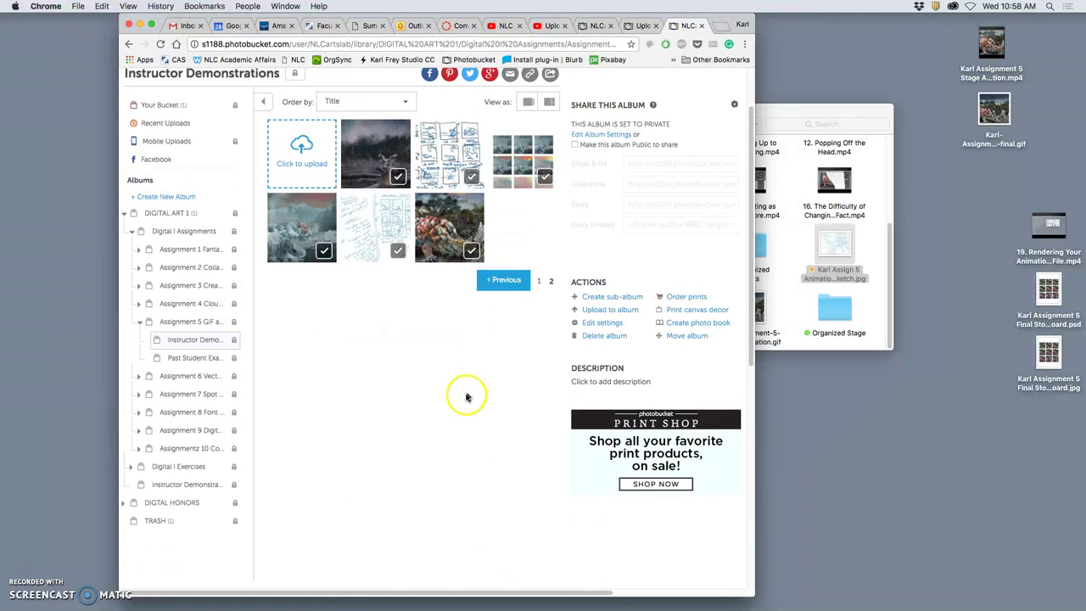